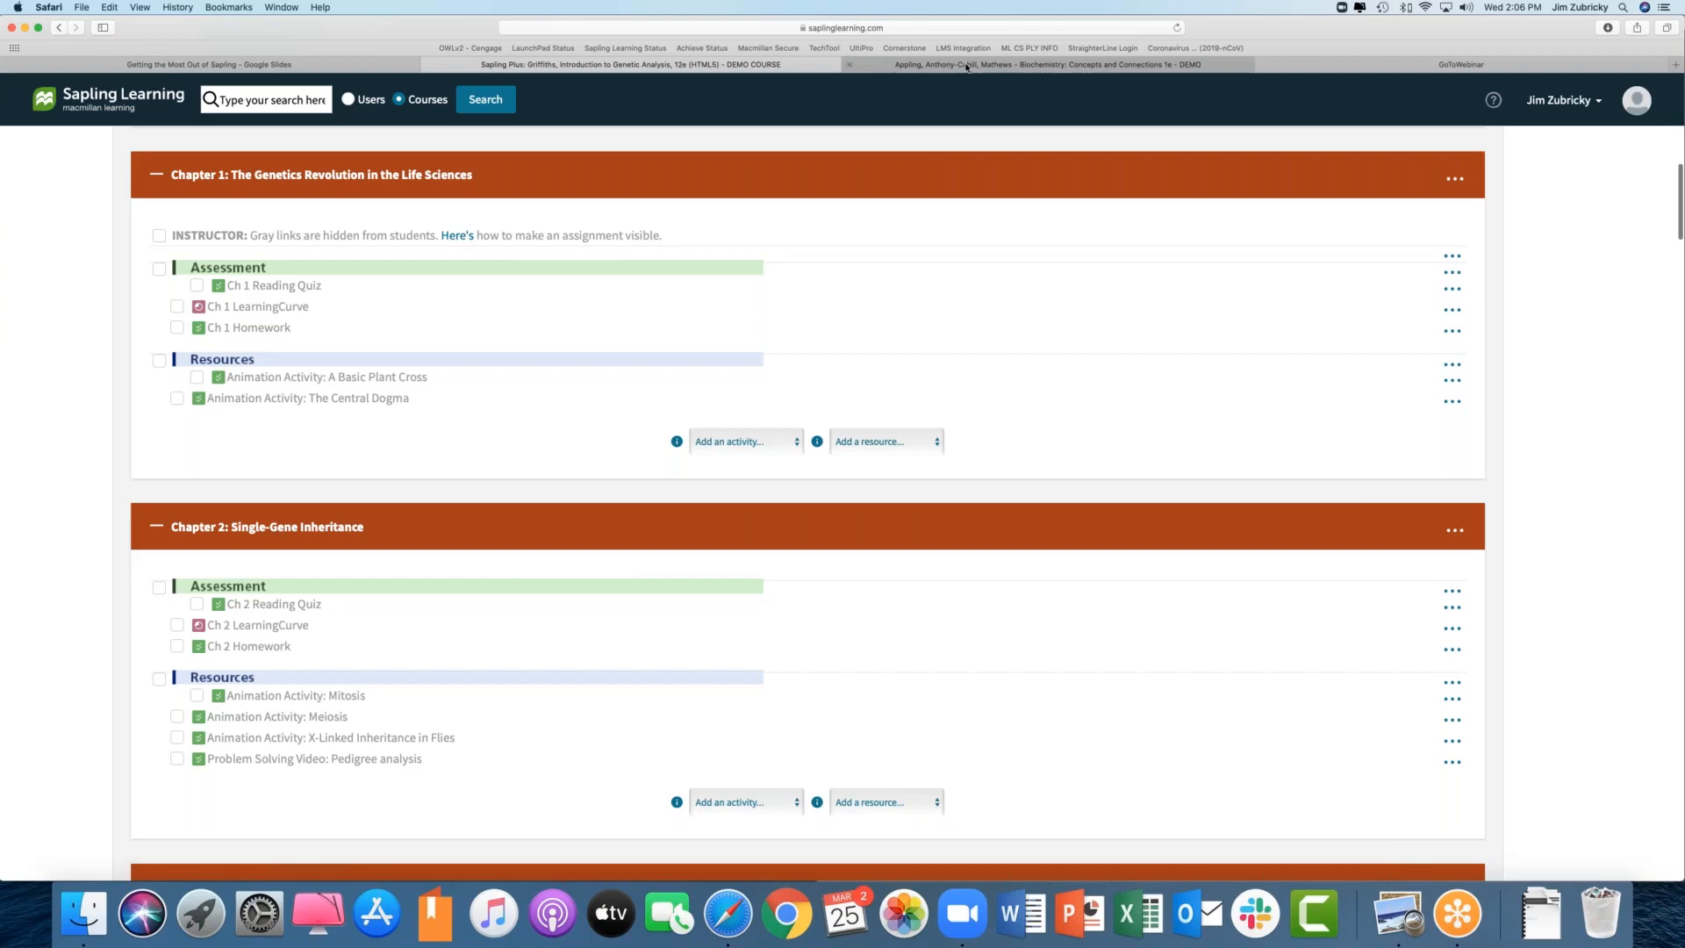
# Step: Switch to the Biochemistry: Concepts and Connections demo course and look over its introduction links and the Chapter 1 homework
pyautogui.click(967, 68)
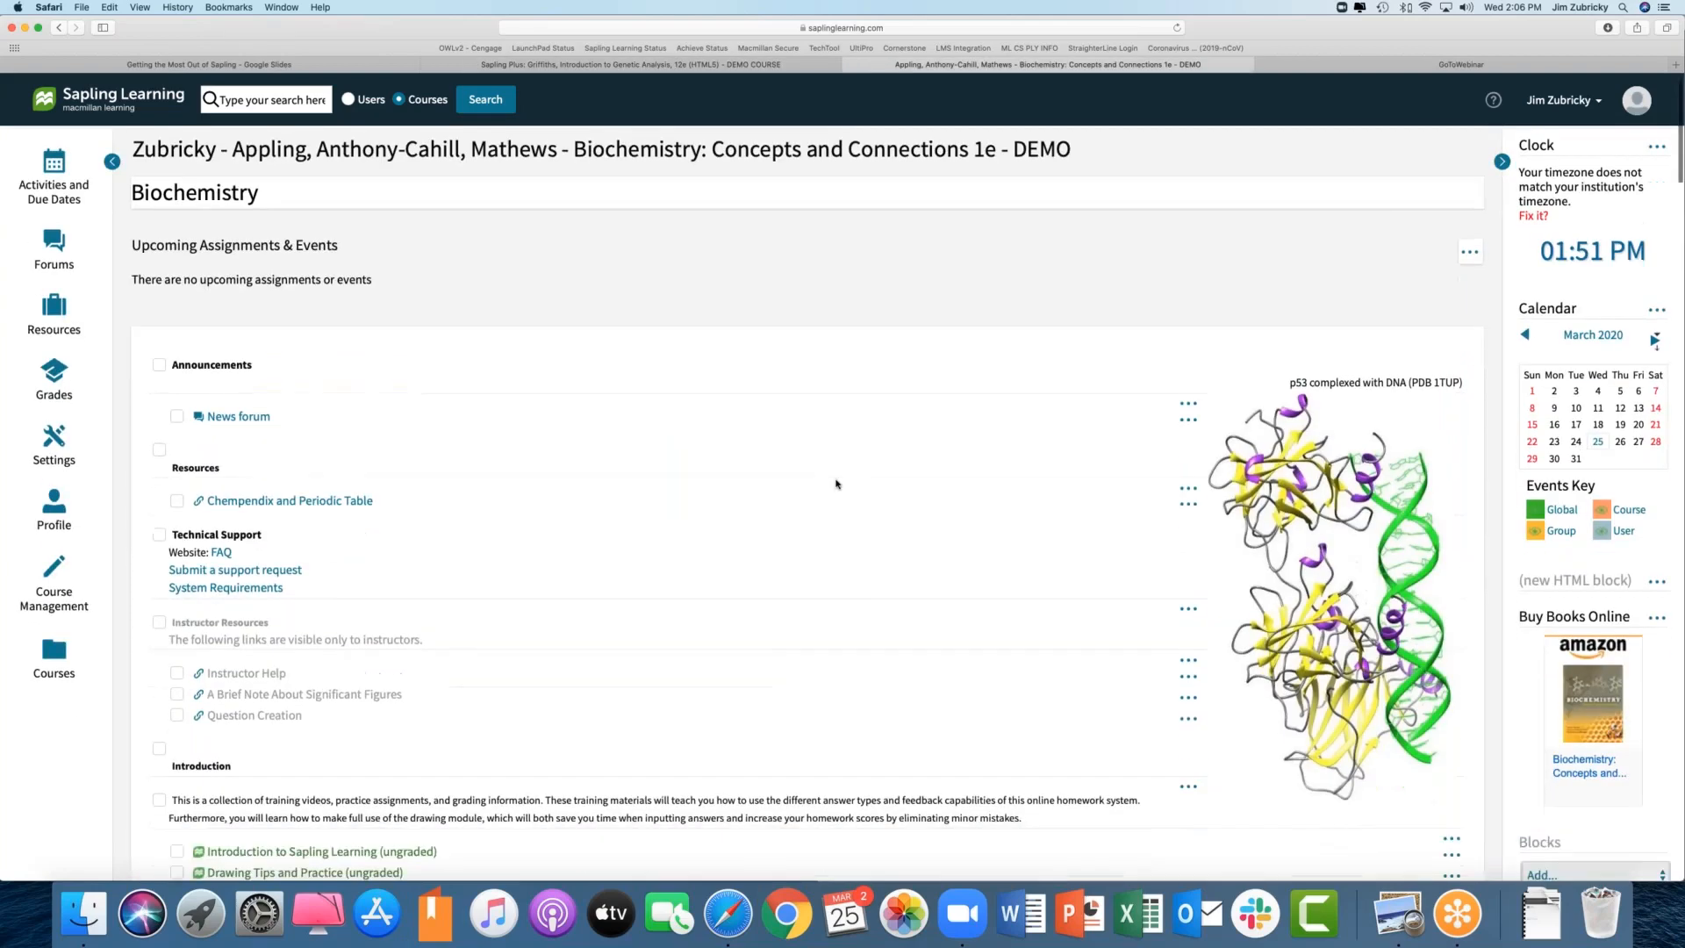
pyautogui.scroll(-10, 836, 483)
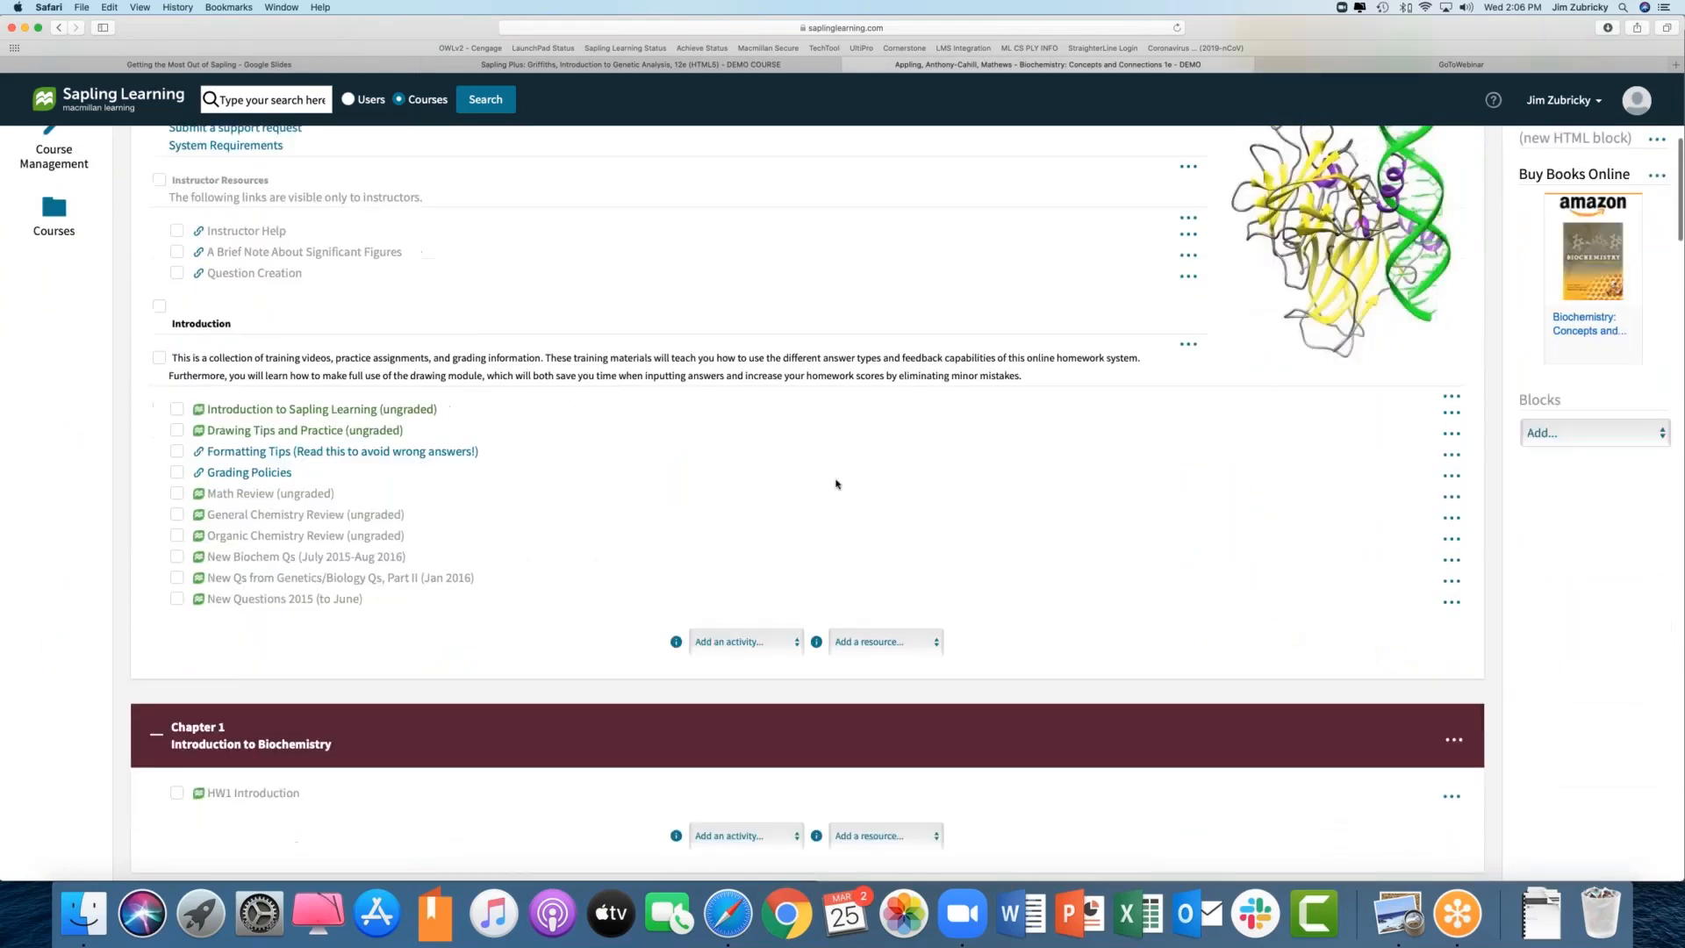
pyautogui.scroll(-4, 836, 484)
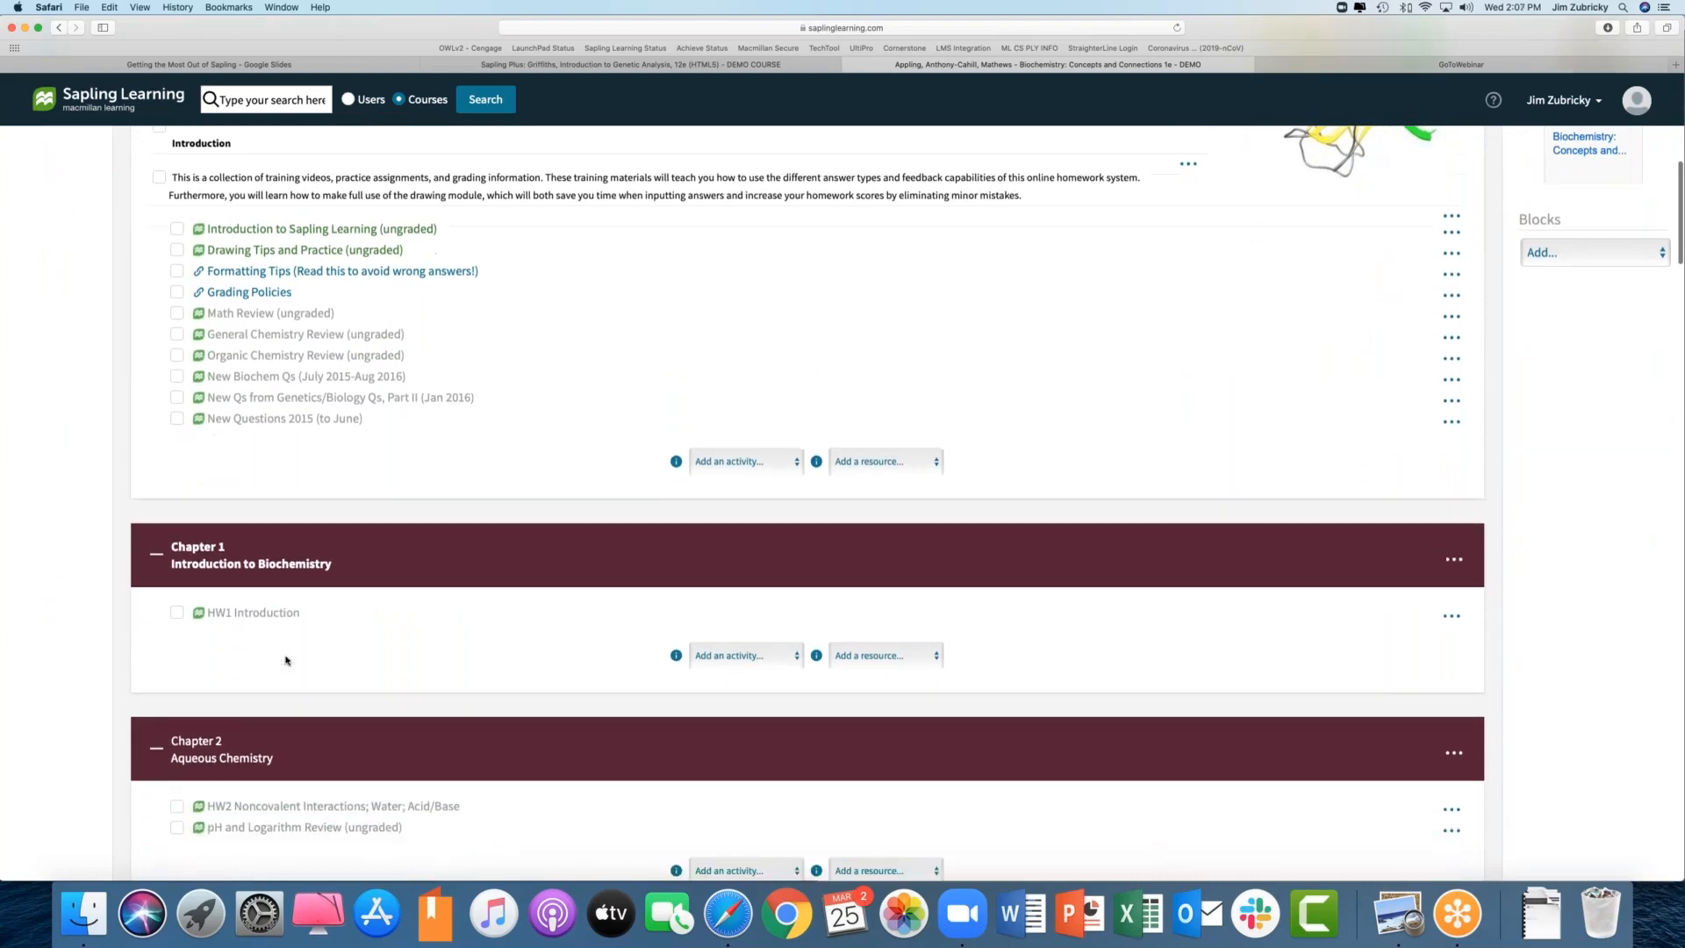
pyautogui.scroll(-1, 286, 660)
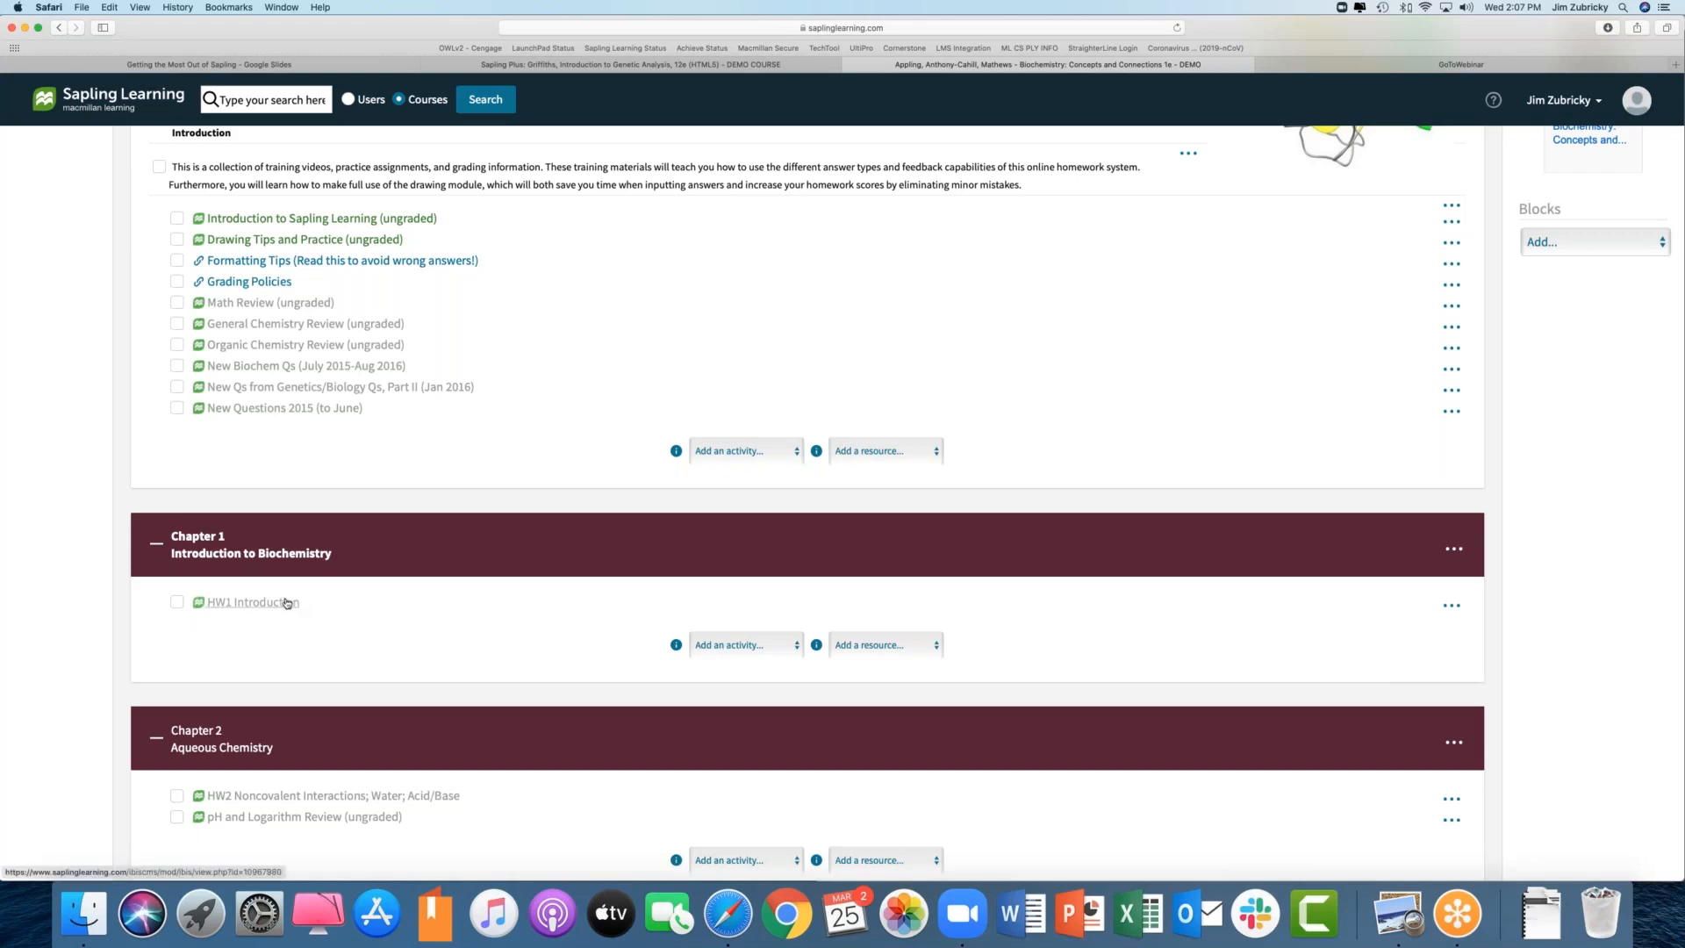
# Step: Return to the Introduction to Genetic Analysis demo course and review its general resources, instructor resources and eTextbook block
pyautogui.click(604, 67)
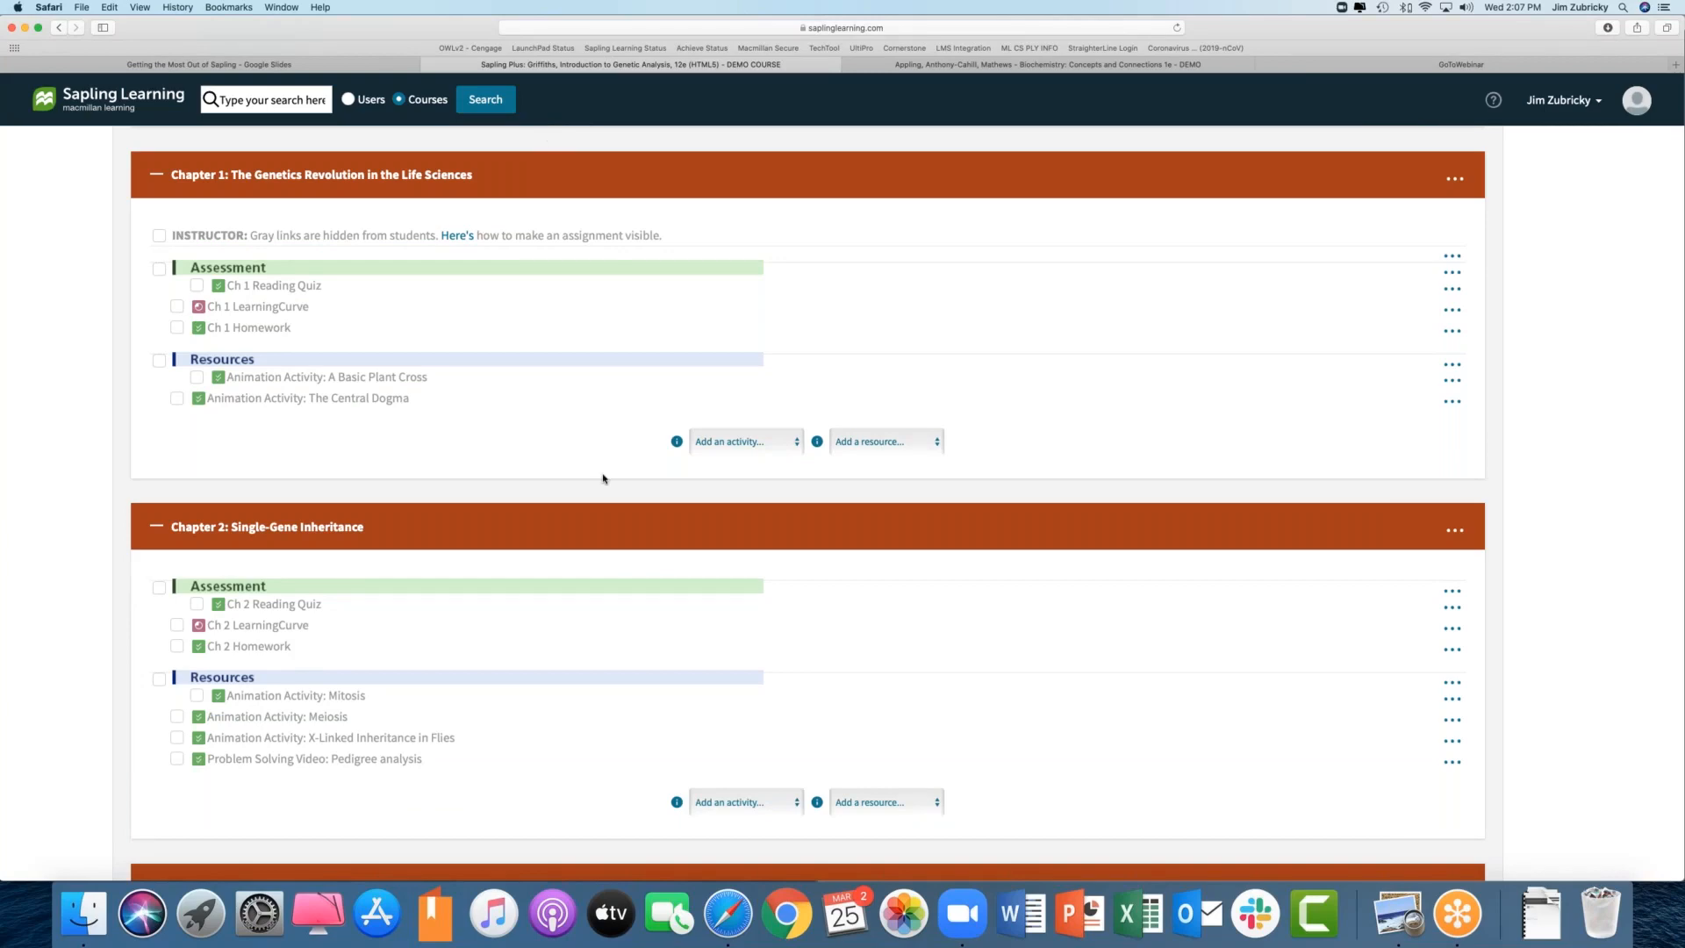
pyautogui.scroll(5, 603, 479)
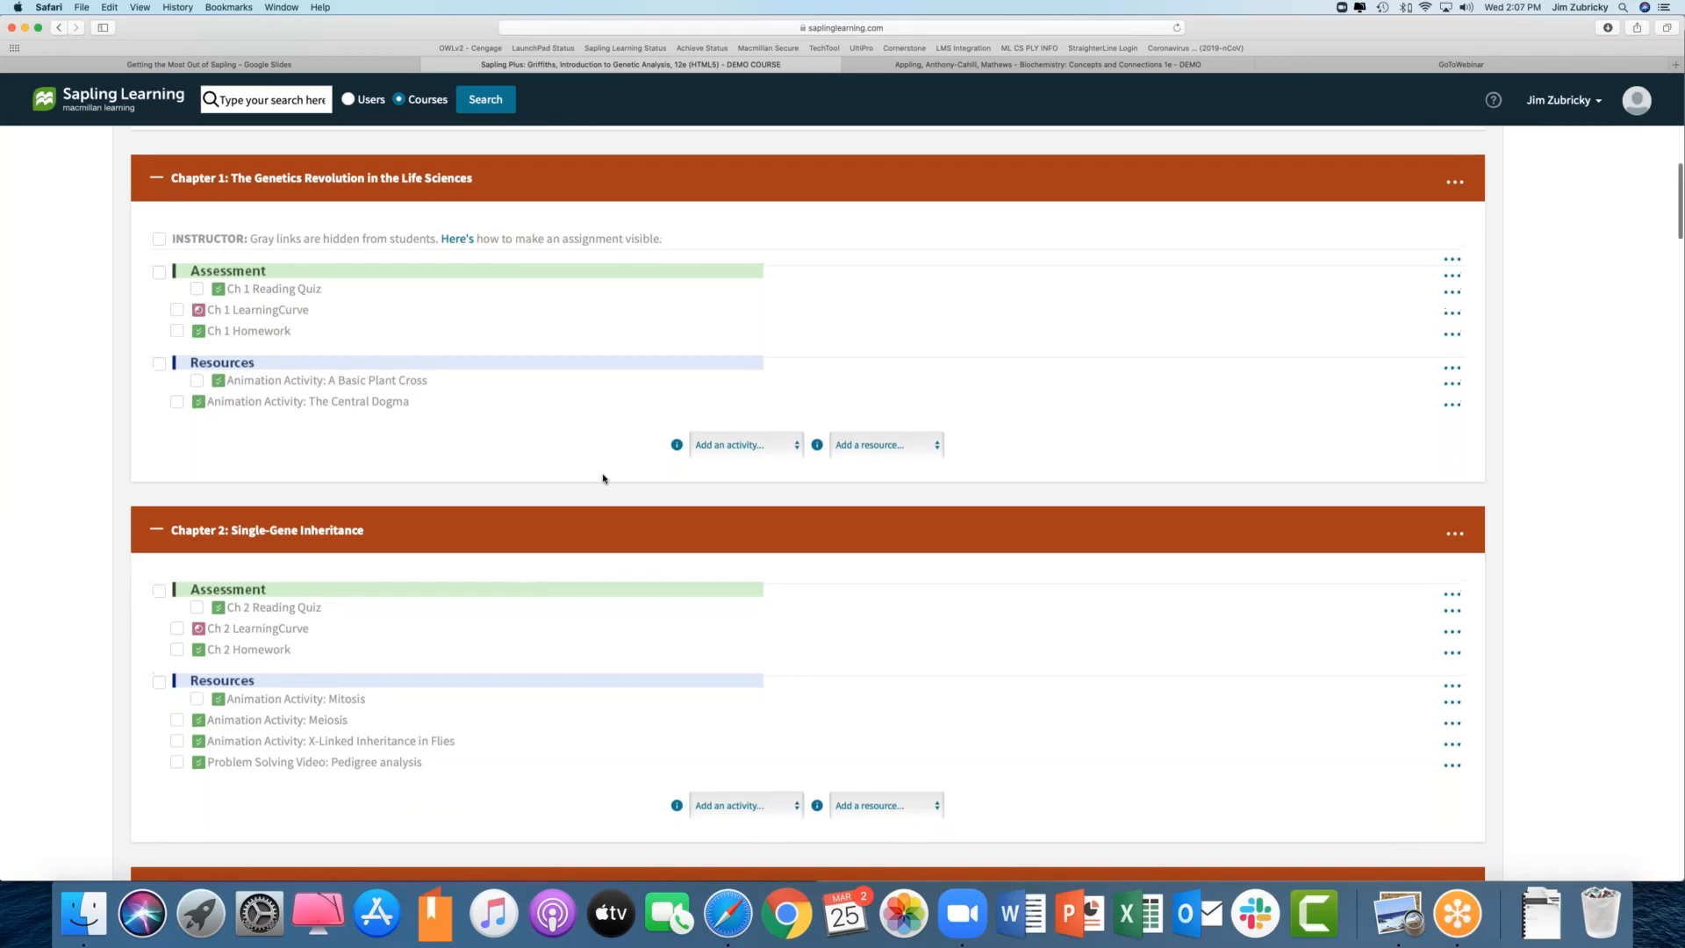
pyautogui.scroll(7, 603, 478)
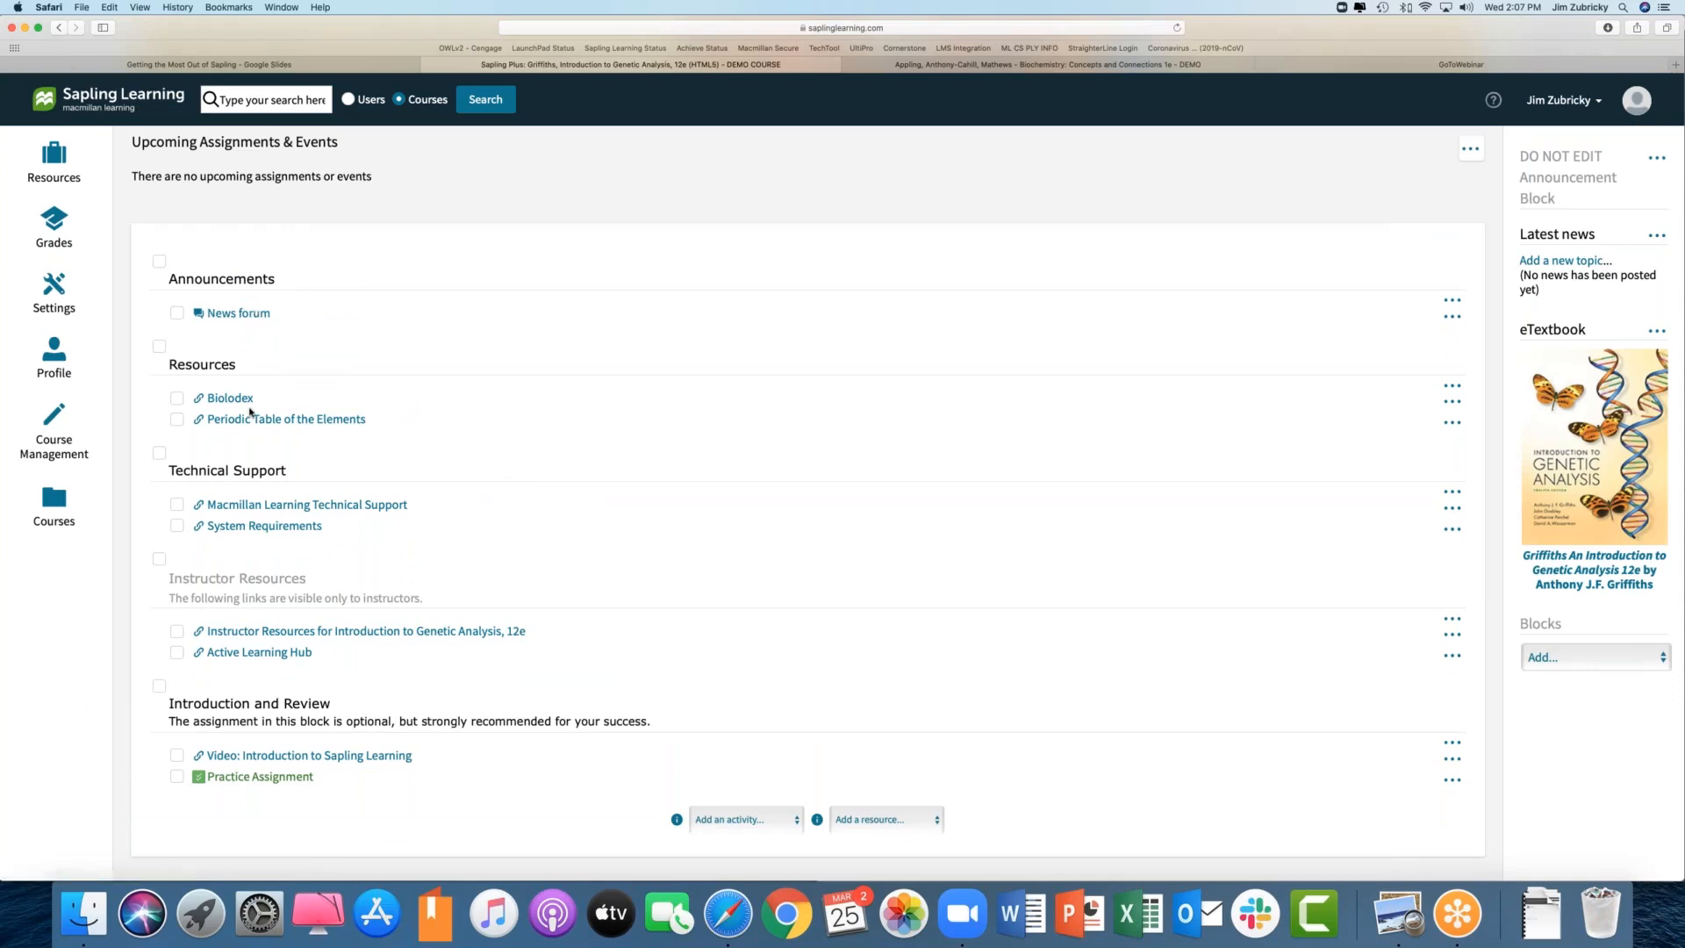
pyautogui.scroll(1, 250, 410)
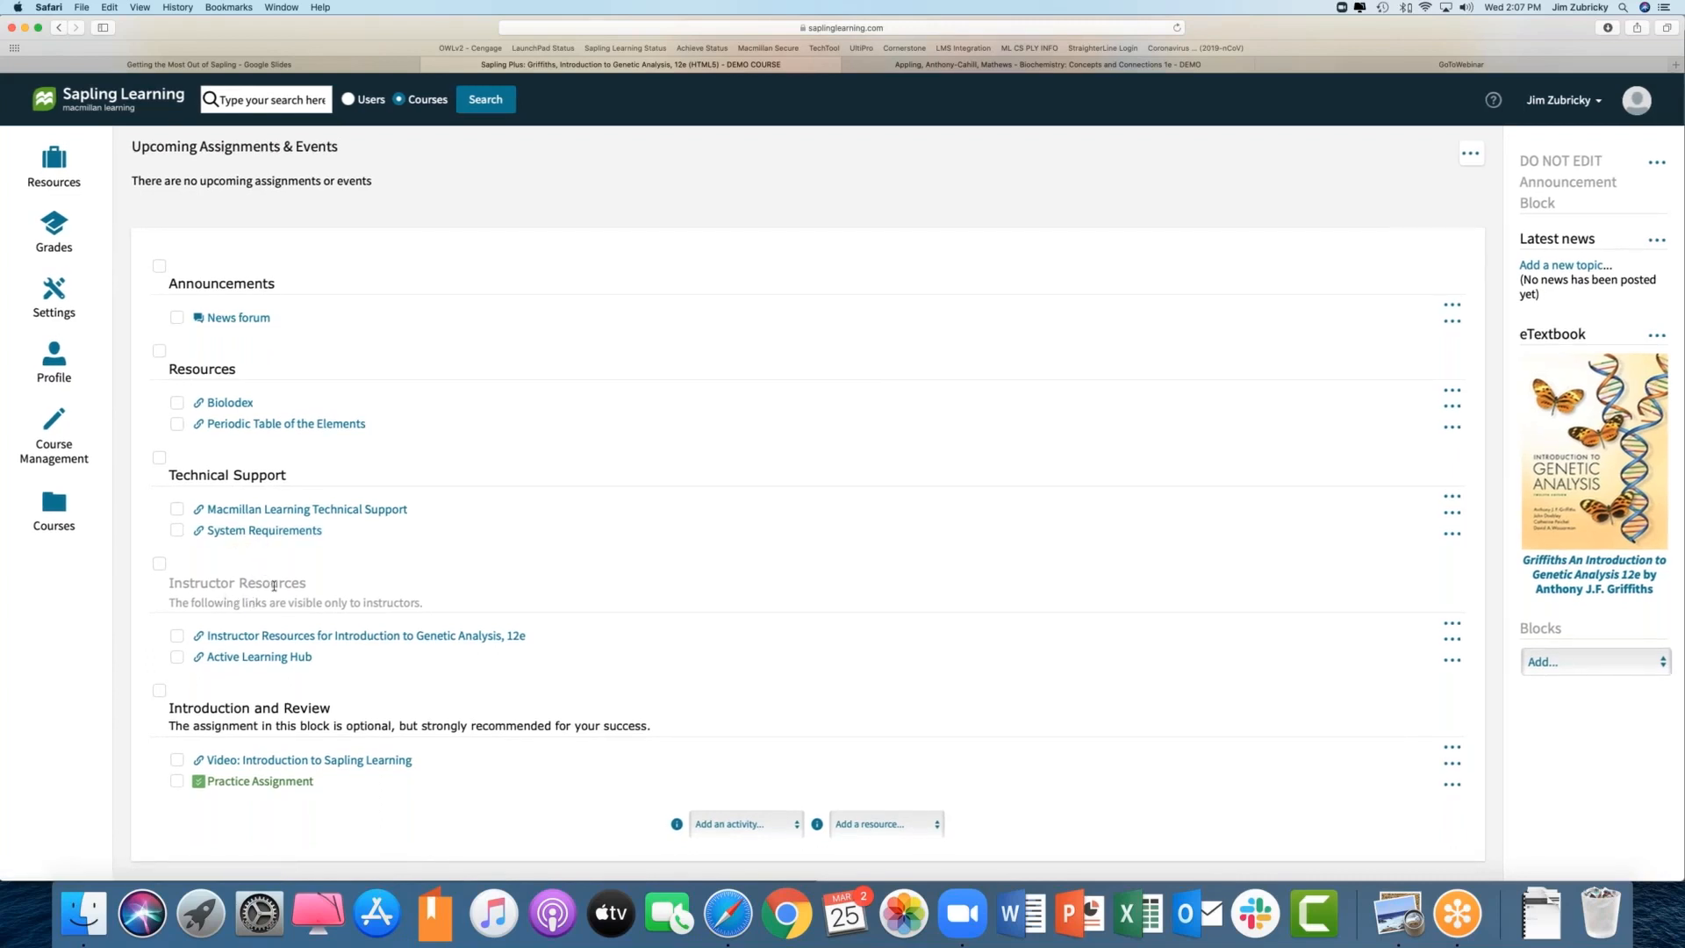
pyautogui.scroll(-3, 274, 667)
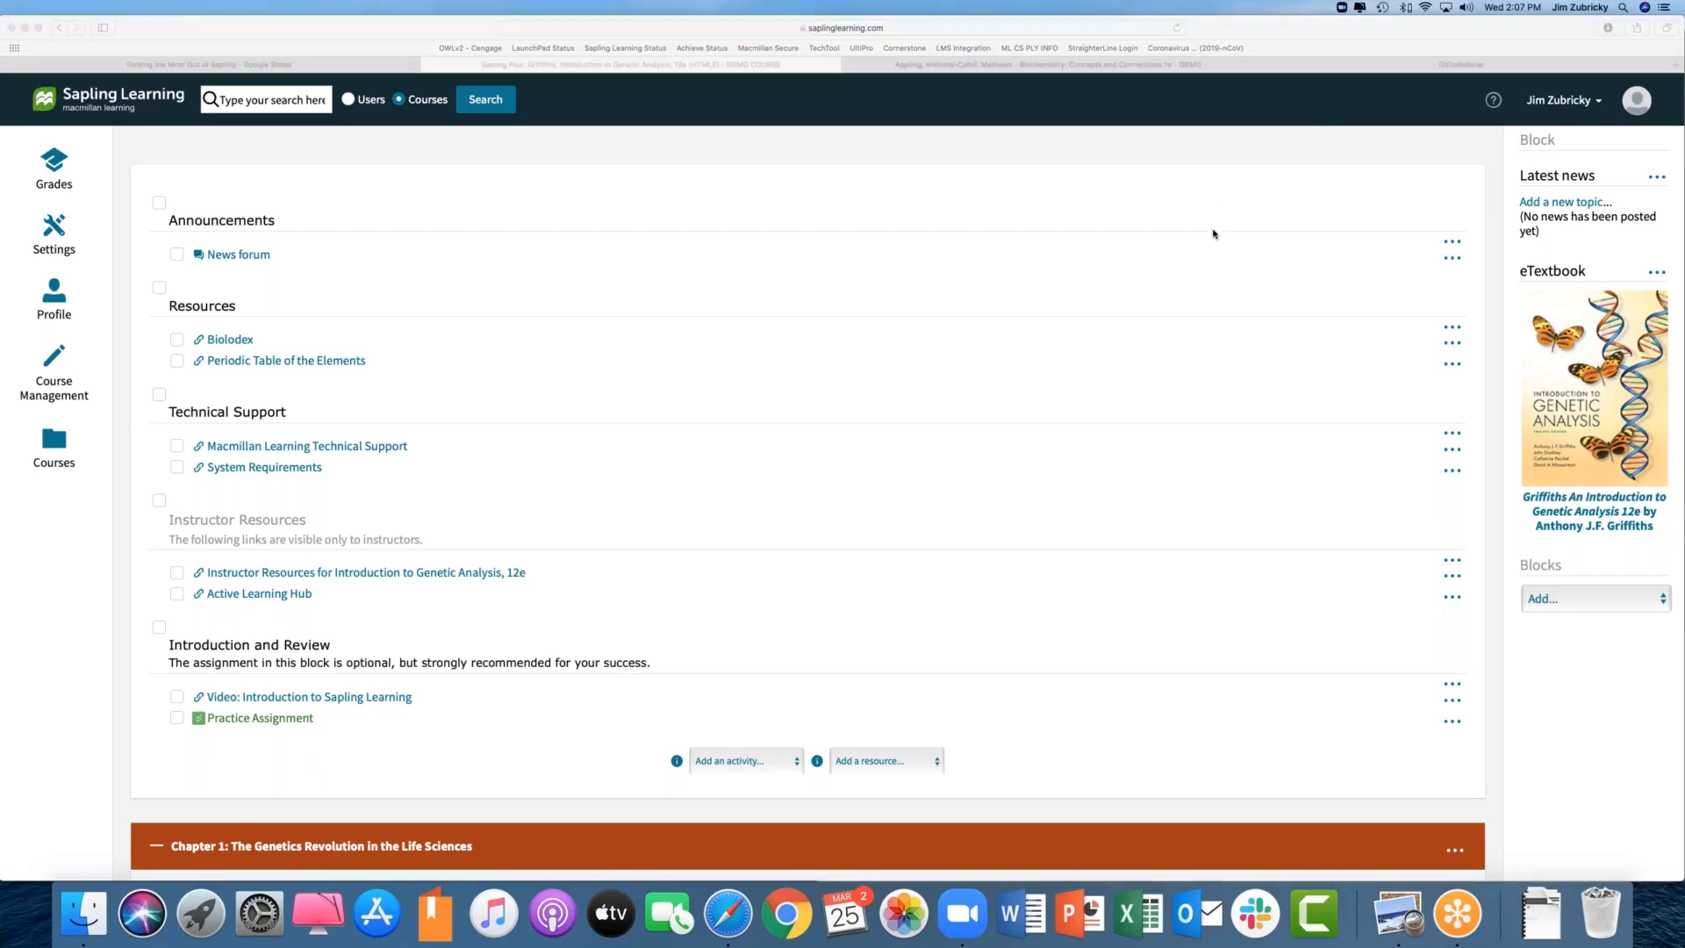
pyautogui.scroll(3, 1214, 234)
pyautogui.scroll(2, 1214, 233)
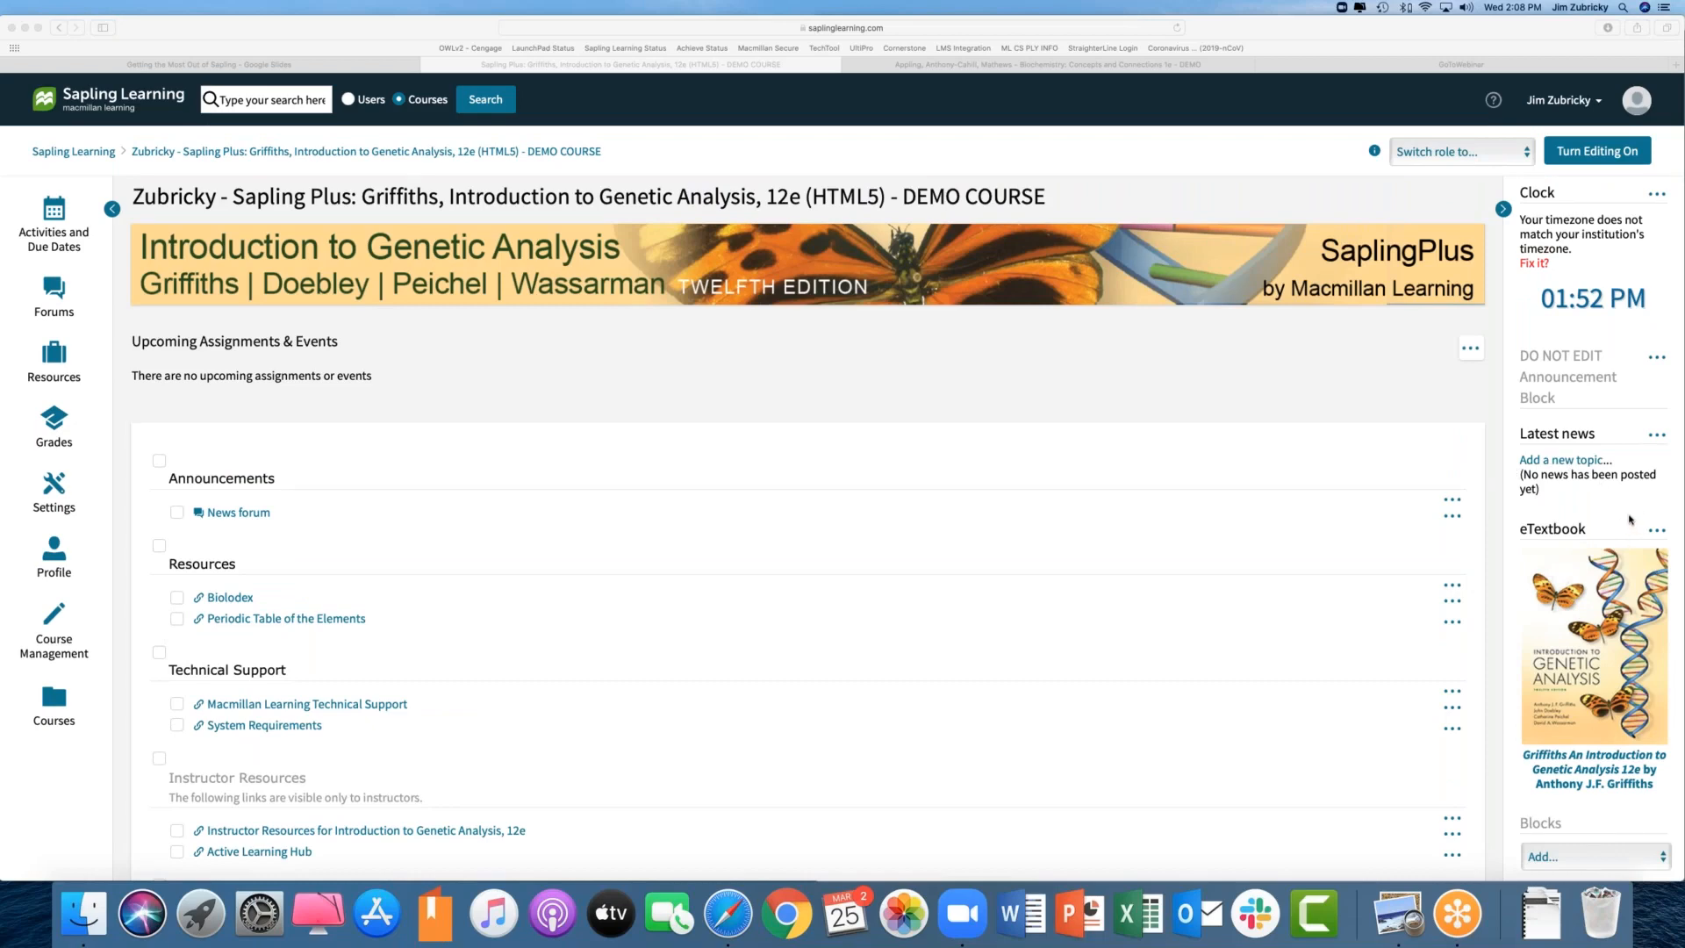
# Step: Examine the course's introduction and review items and the Chapter 1 assessments and resources
pyautogui.scroll(-1, 1600, 647)
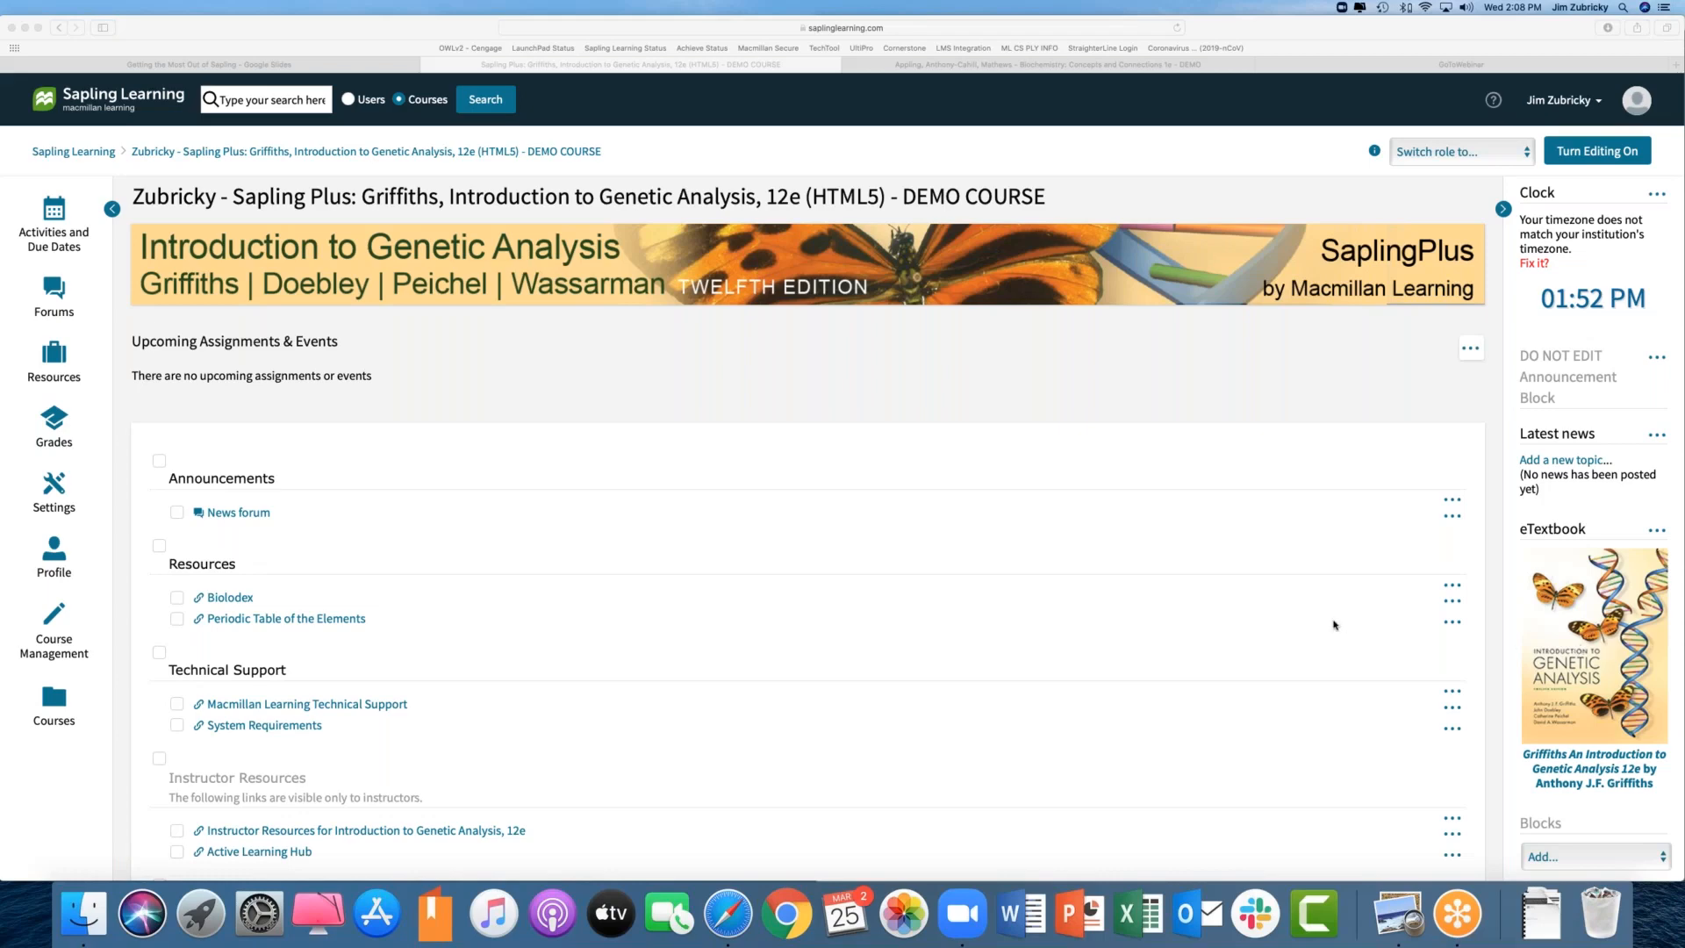
pyautogui.scroll(-5, 1334, 625)
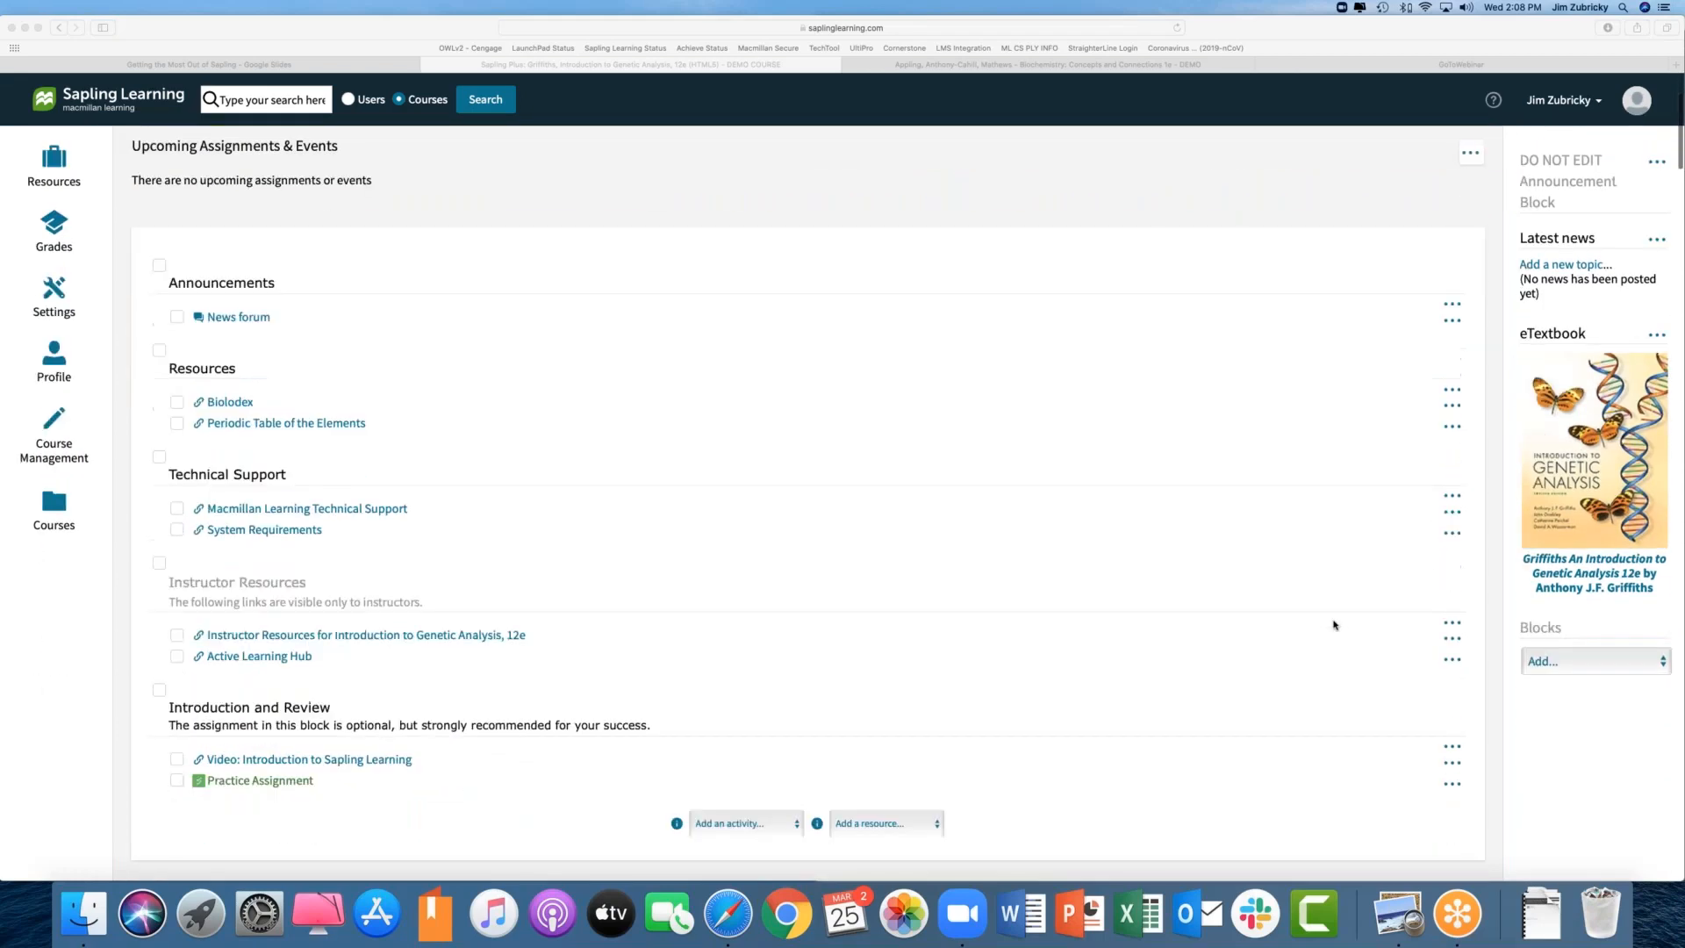
pyautogui.scroll(-1, 1340, 624)
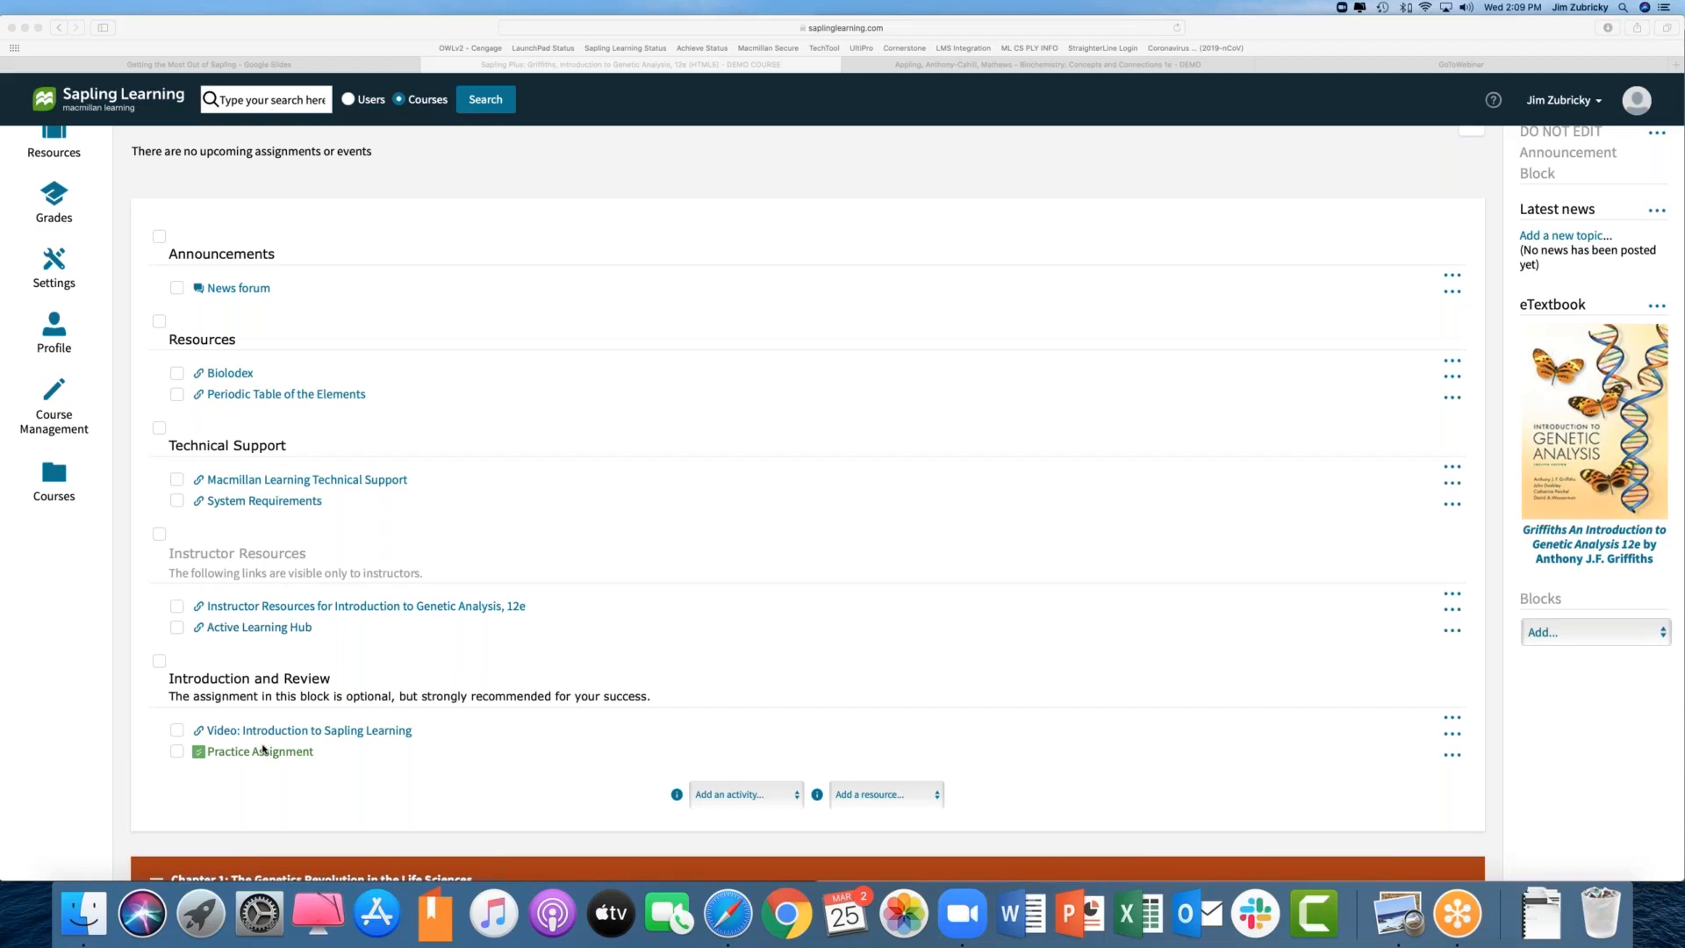
pyautogui.scroll(-1, 263, 749)
pyautogui.scroll(-10, 264, 749)
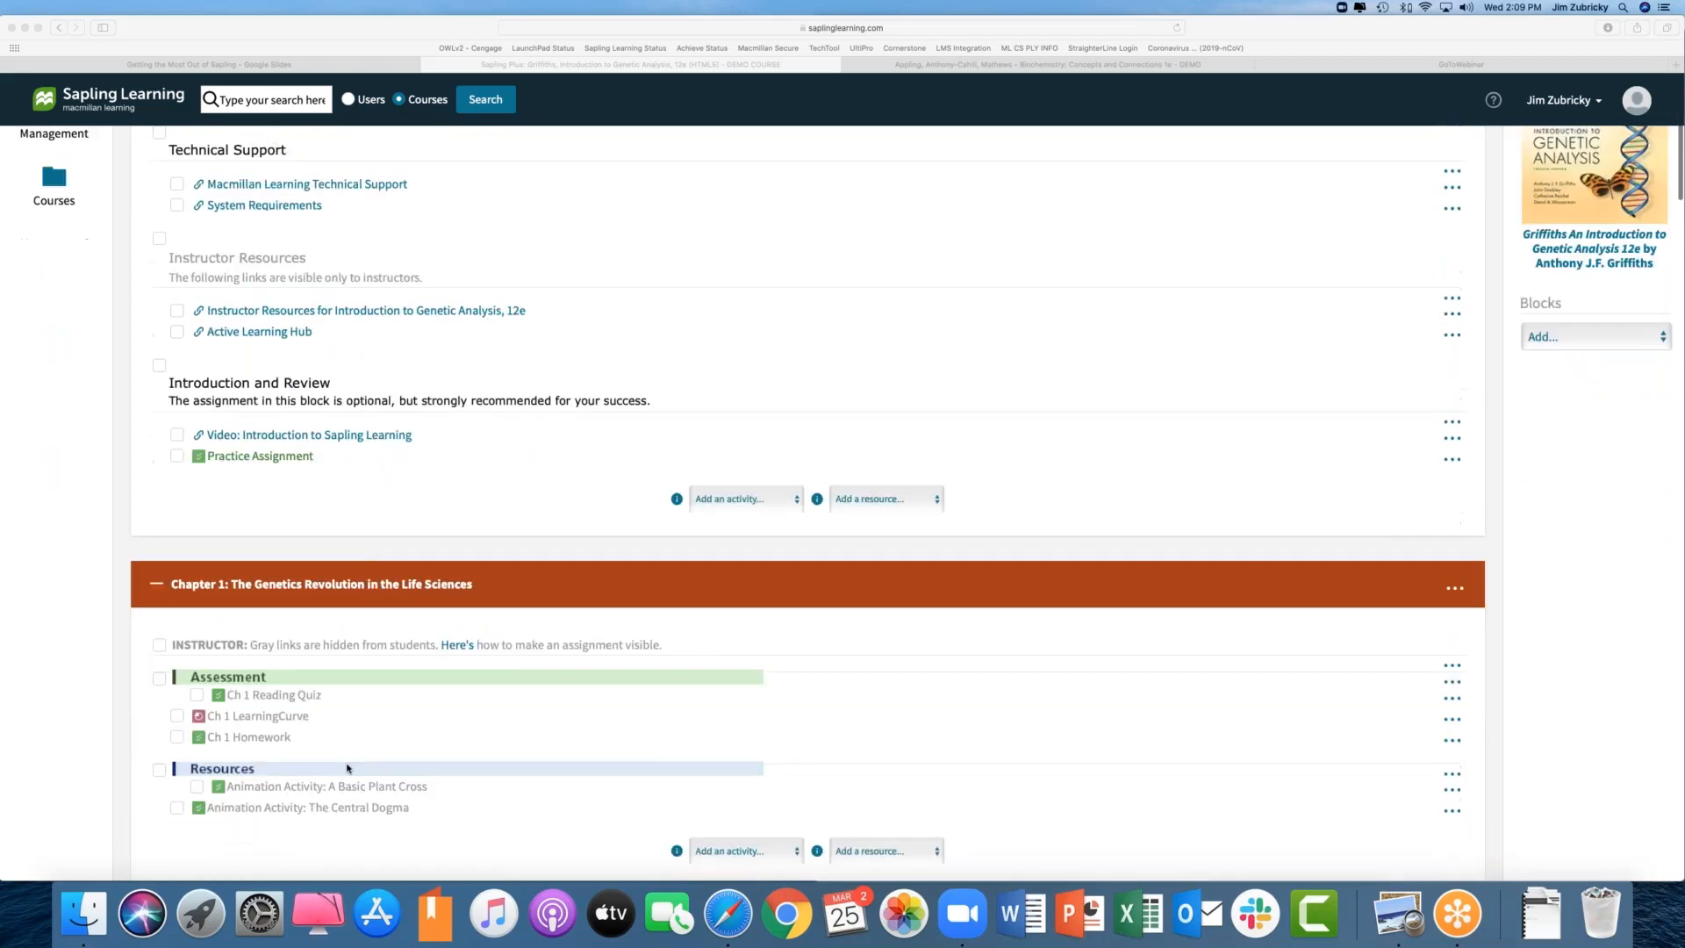
pyautogui.scroll(-2, 272, 615)
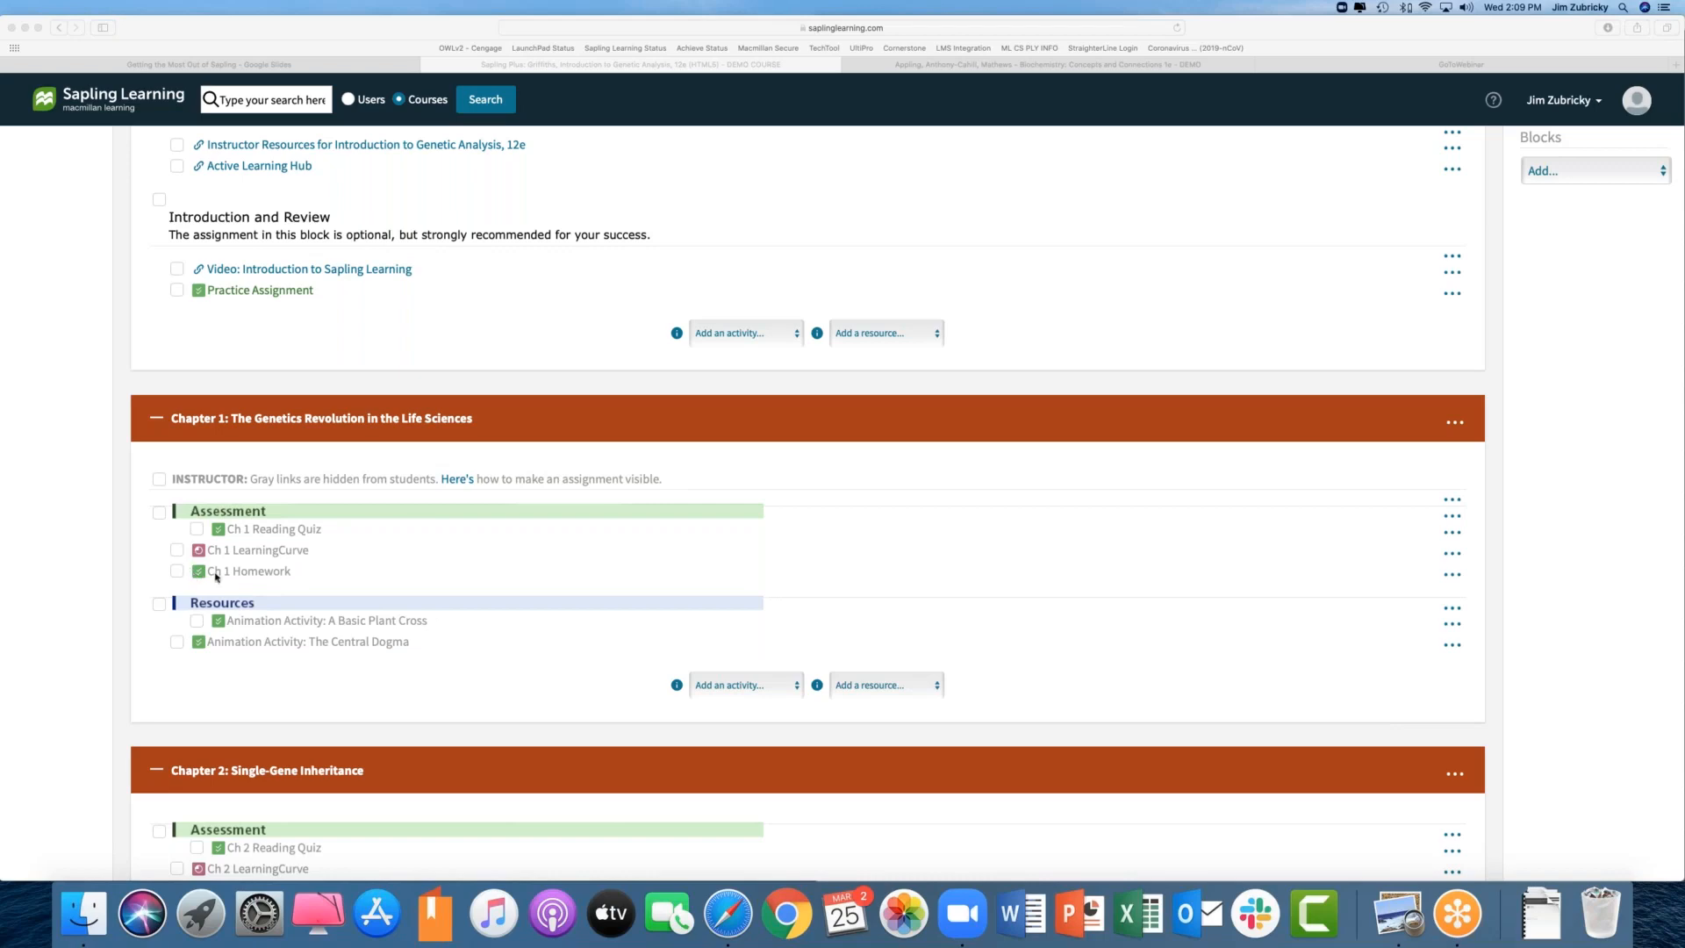
pyautogui.scroll(-1, 251, 567)
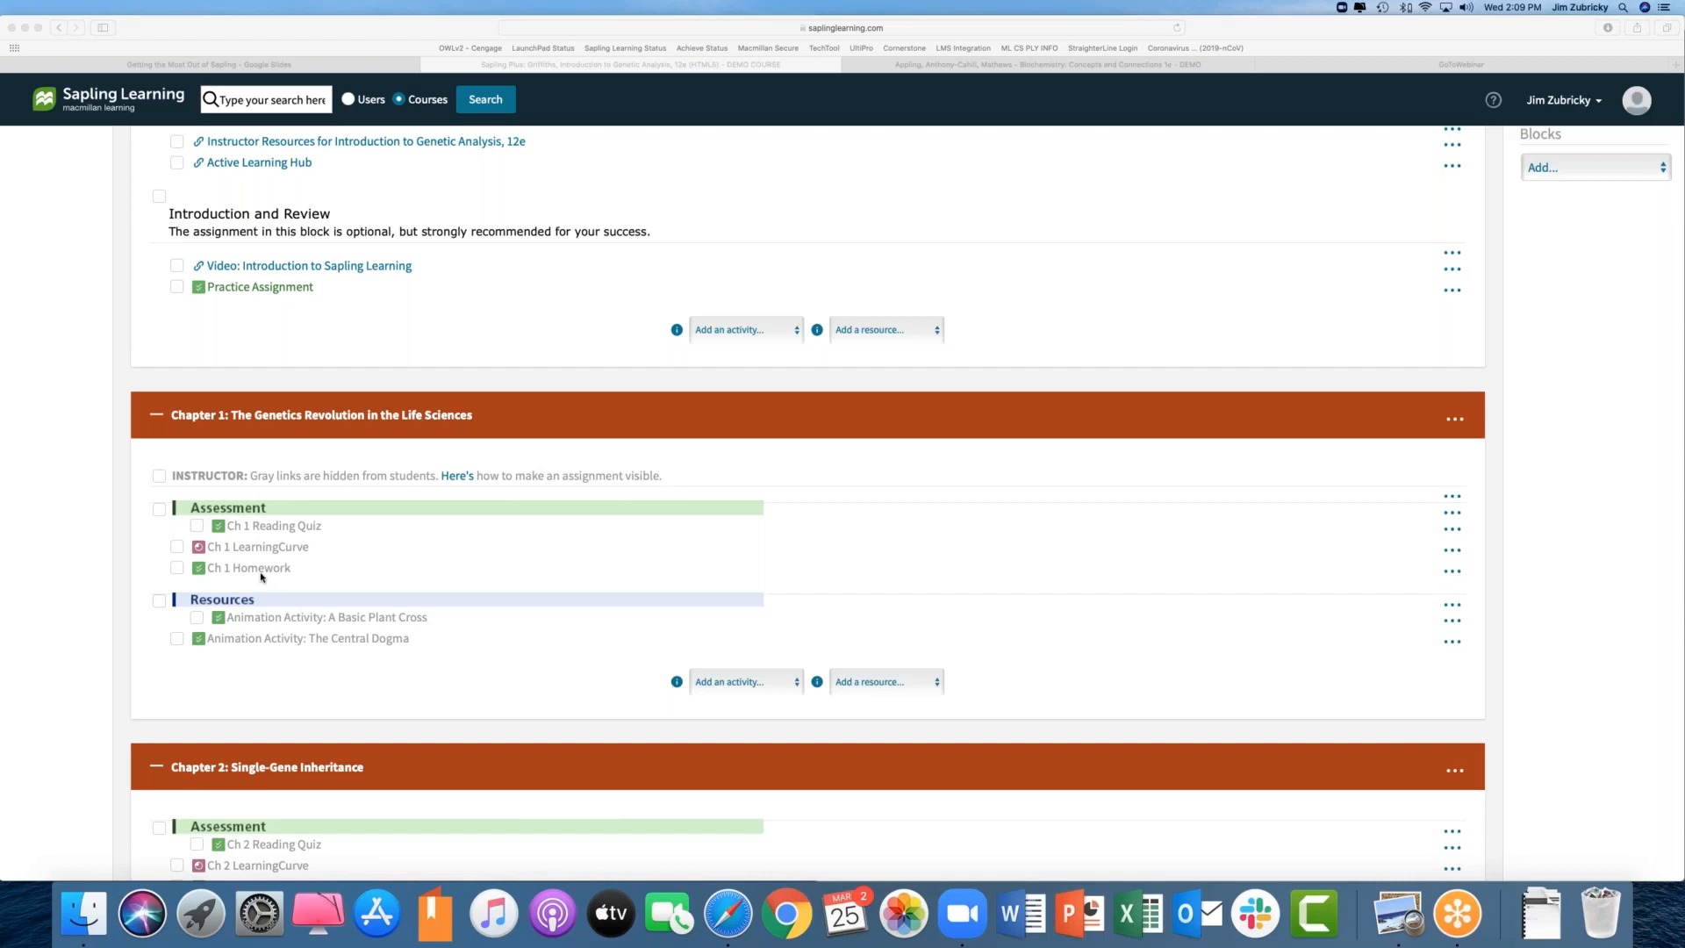
pyautogui.scroll(-1, 261, 576)
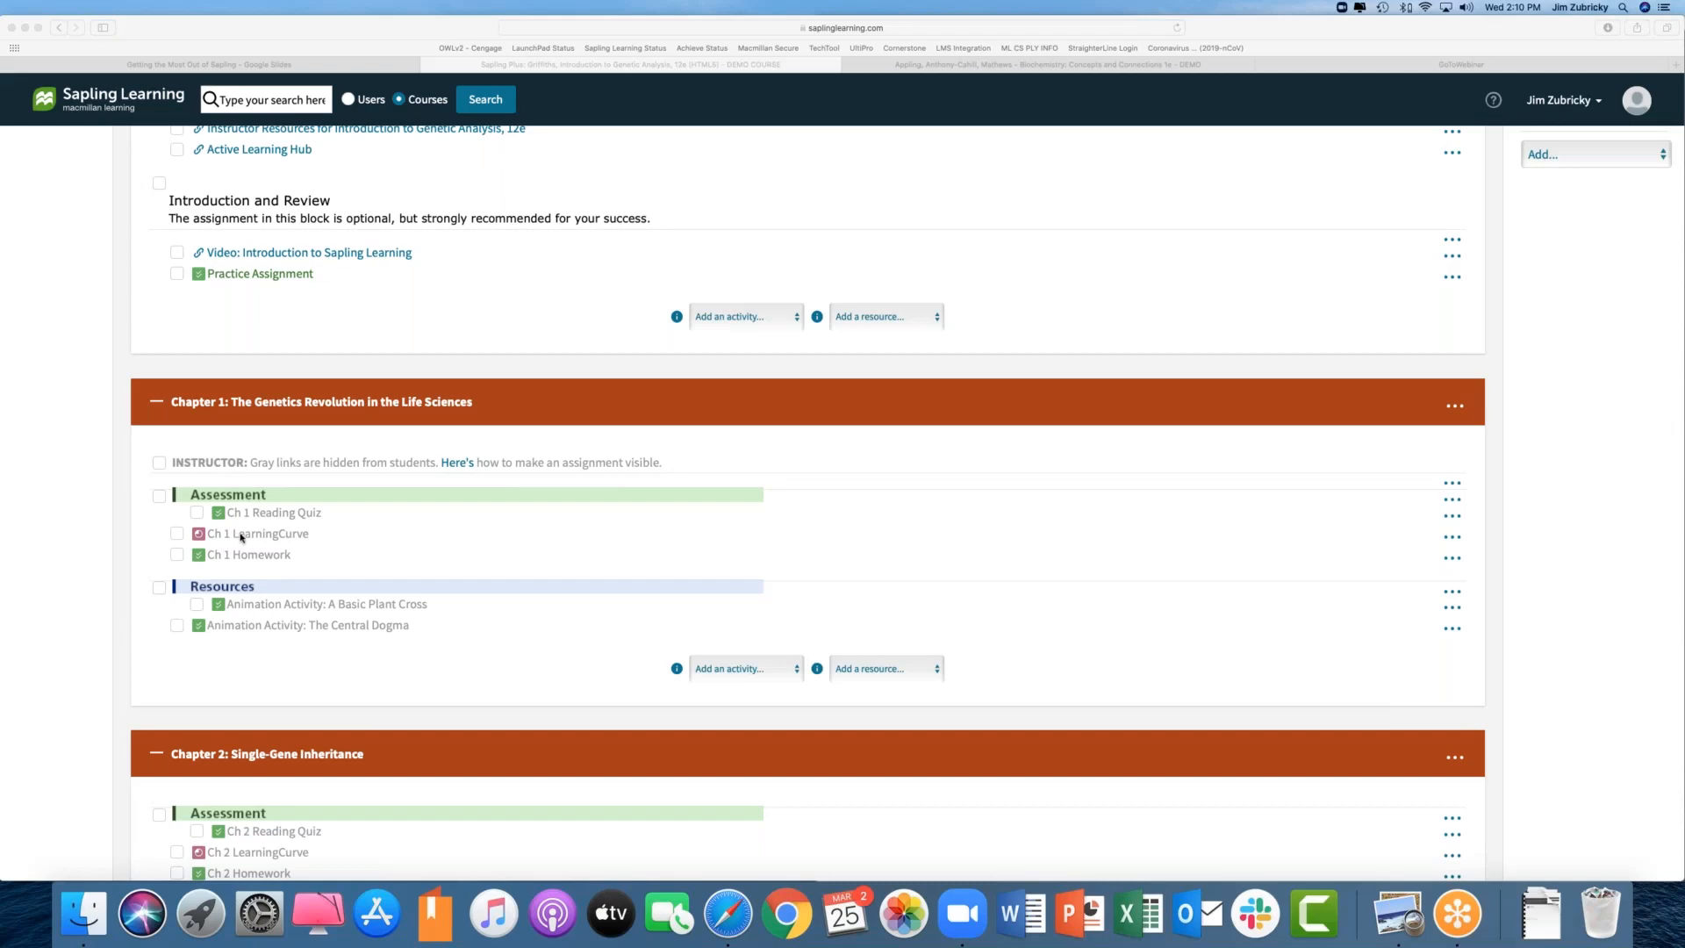
# Step: Open the Ch 1 LearningCurve assignment, preview it as a student and begin the activity
pyautogui.click(287, 537)
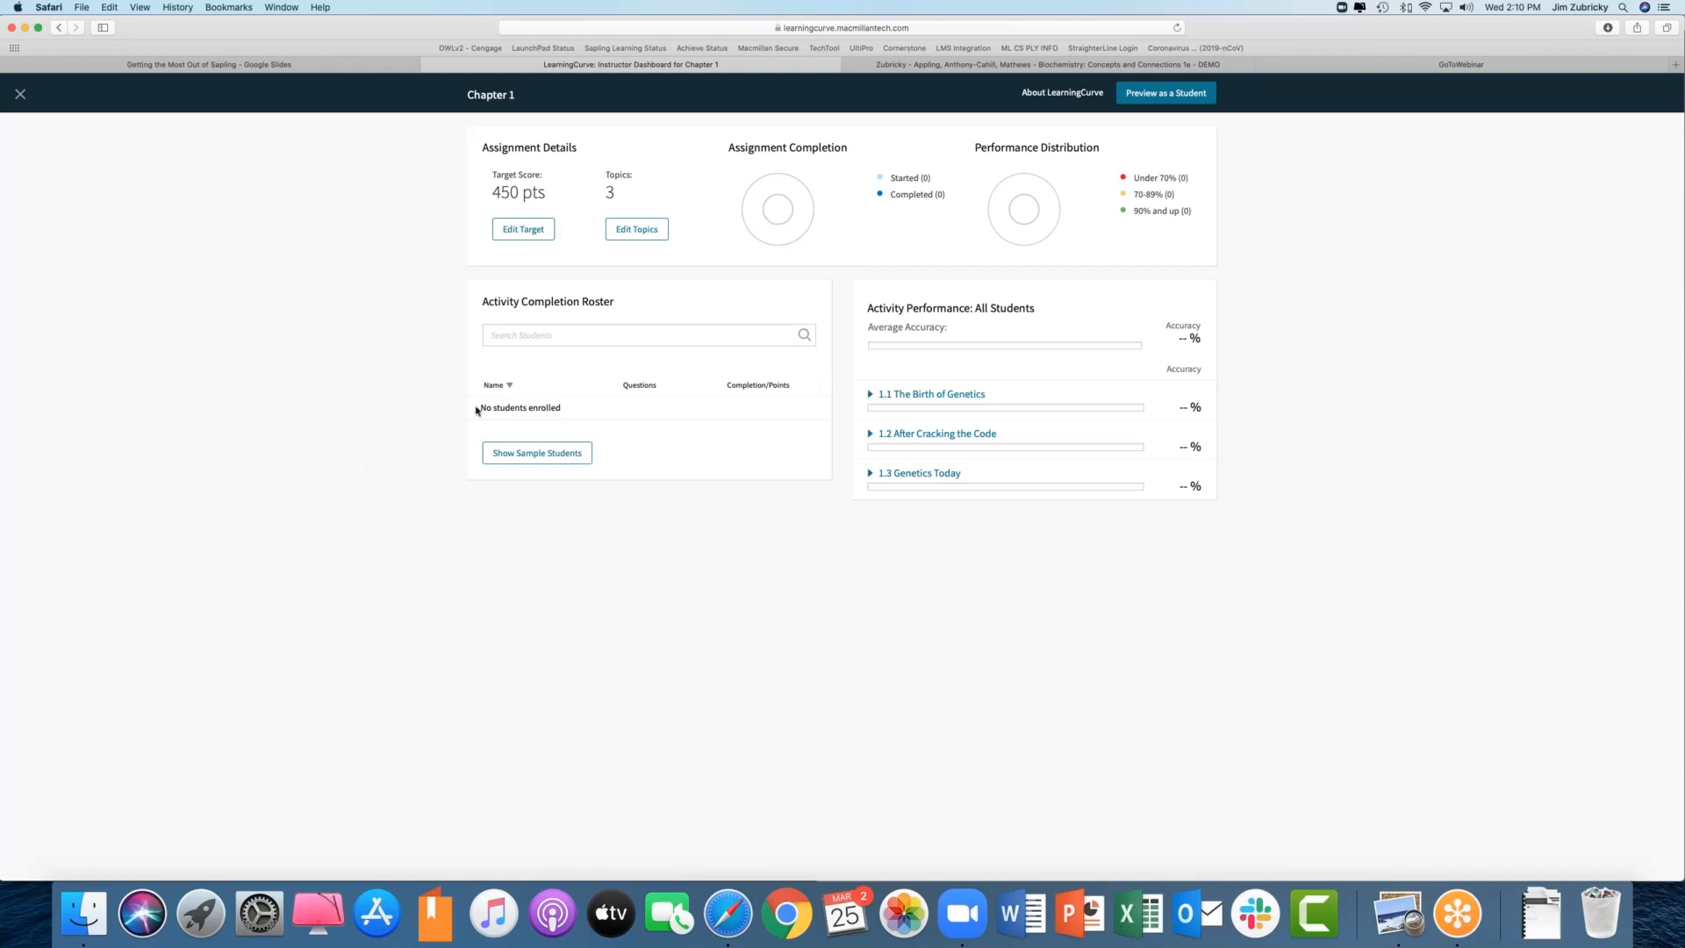
pyautogui.click(1166, 93)
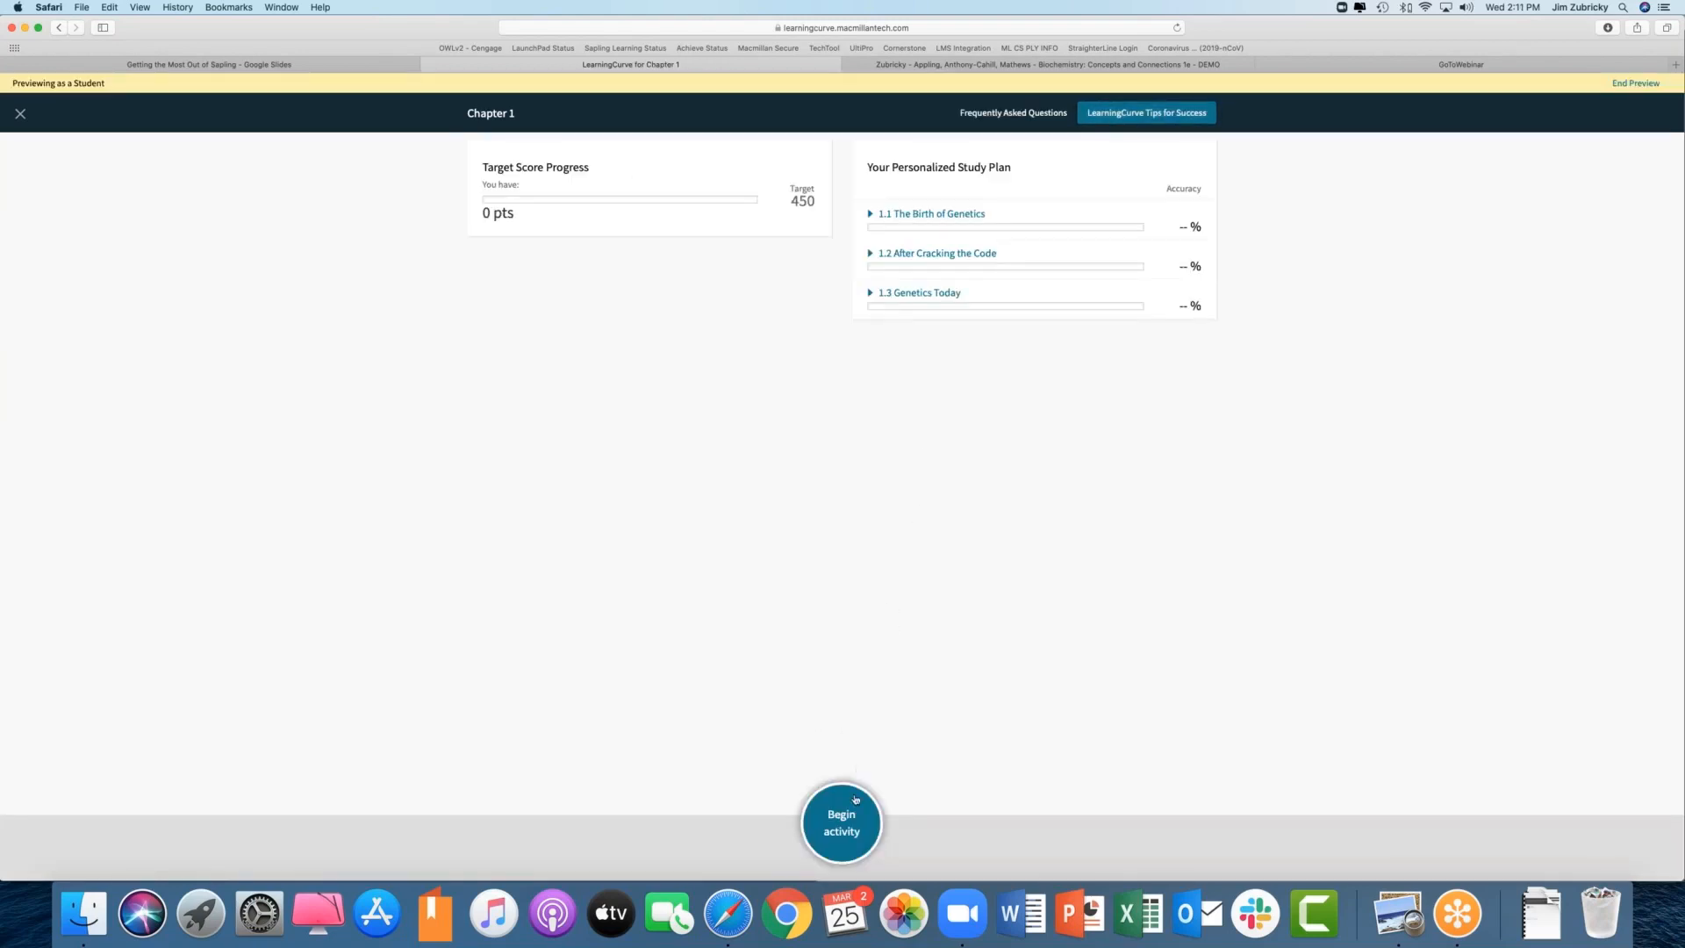
pyautogui.click(843, 825)
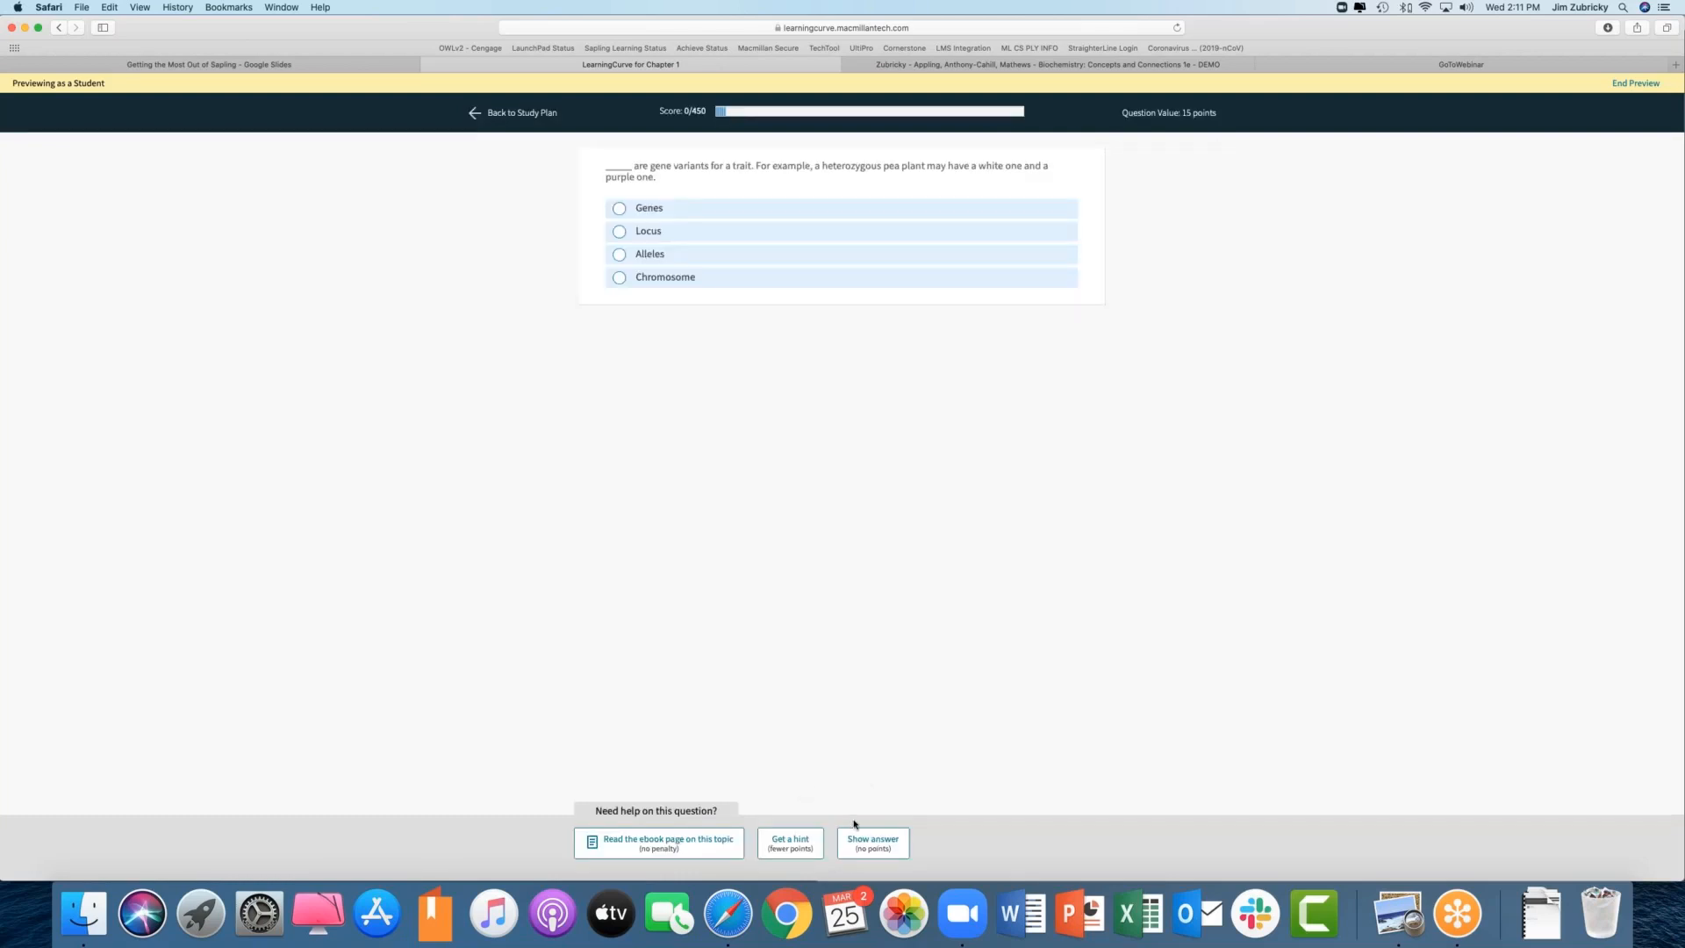
# Step: Answer the gene variants question with Locus and consult the ebook page on its topic, closing the ebook again
pyautogui.press('super+plus')
pyautogui.press('super+plus')
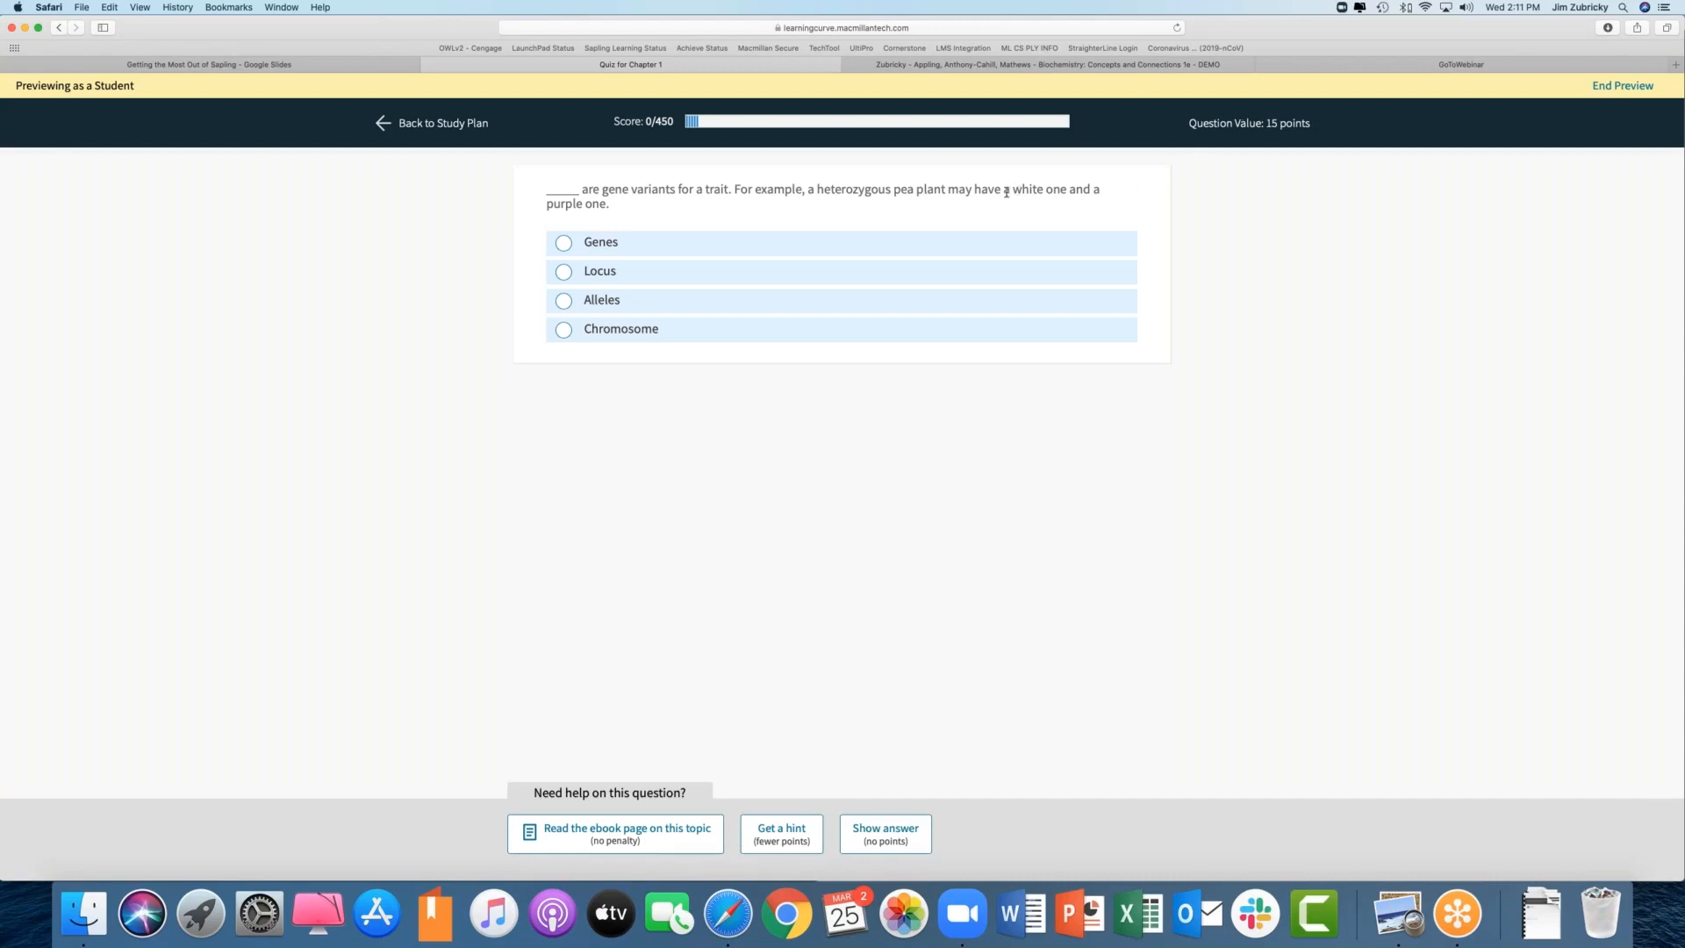
pyautogui.click(689, 274)
pyautogui.click(830, 802)
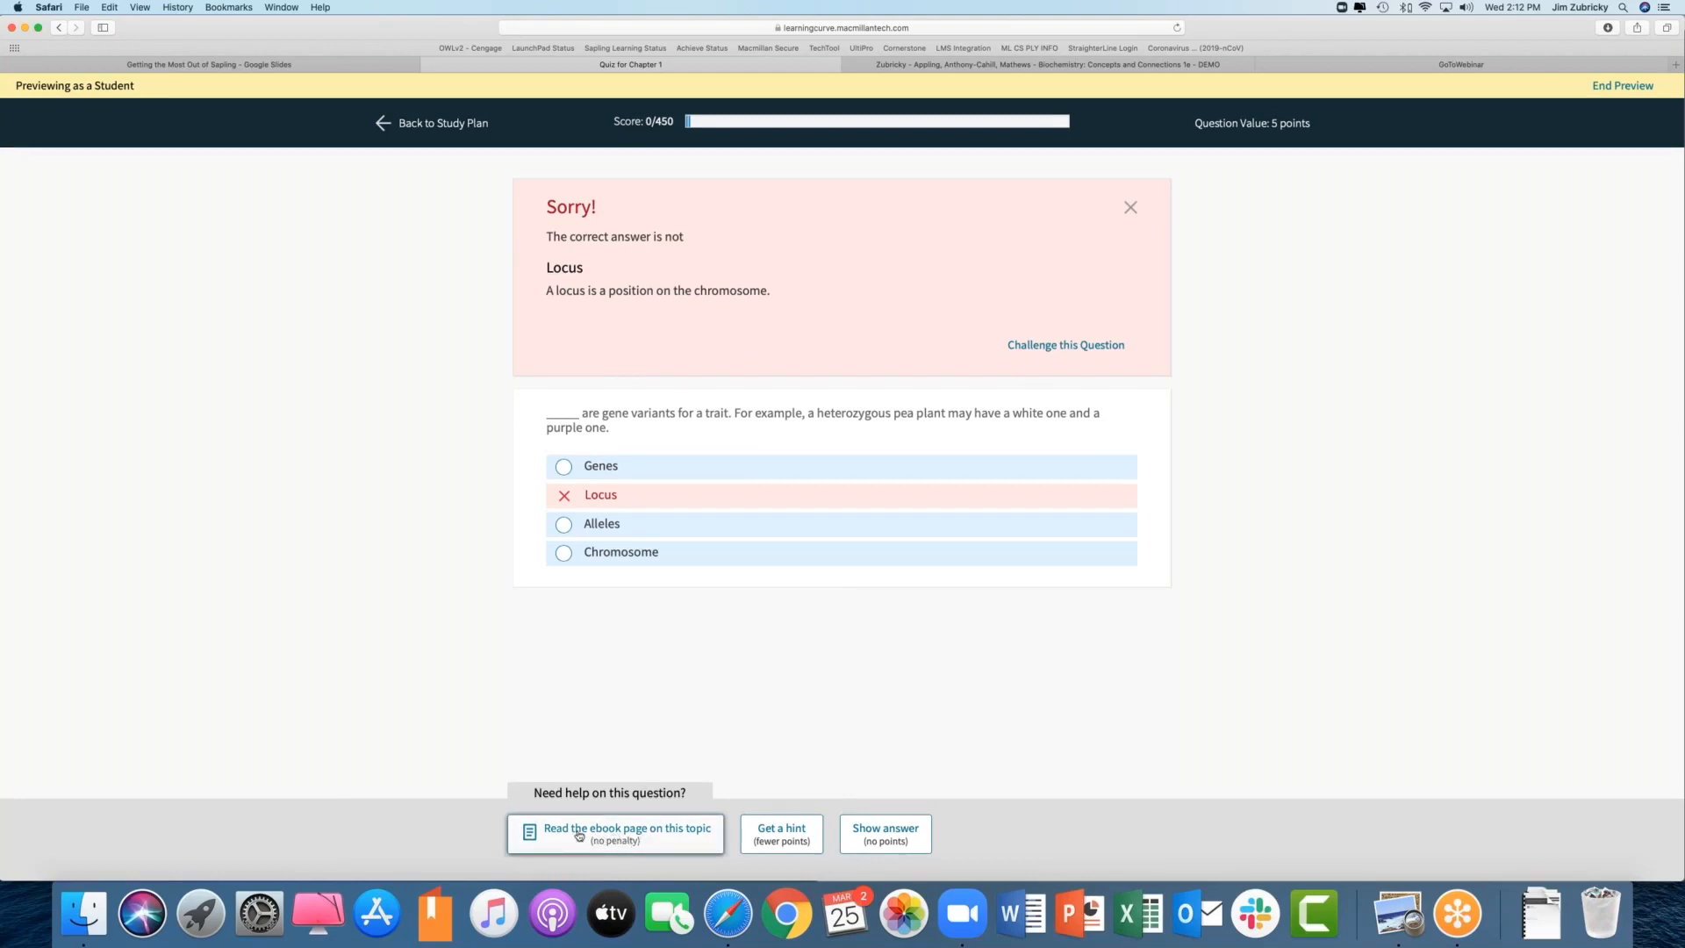
pyautogui.click(626, 839)
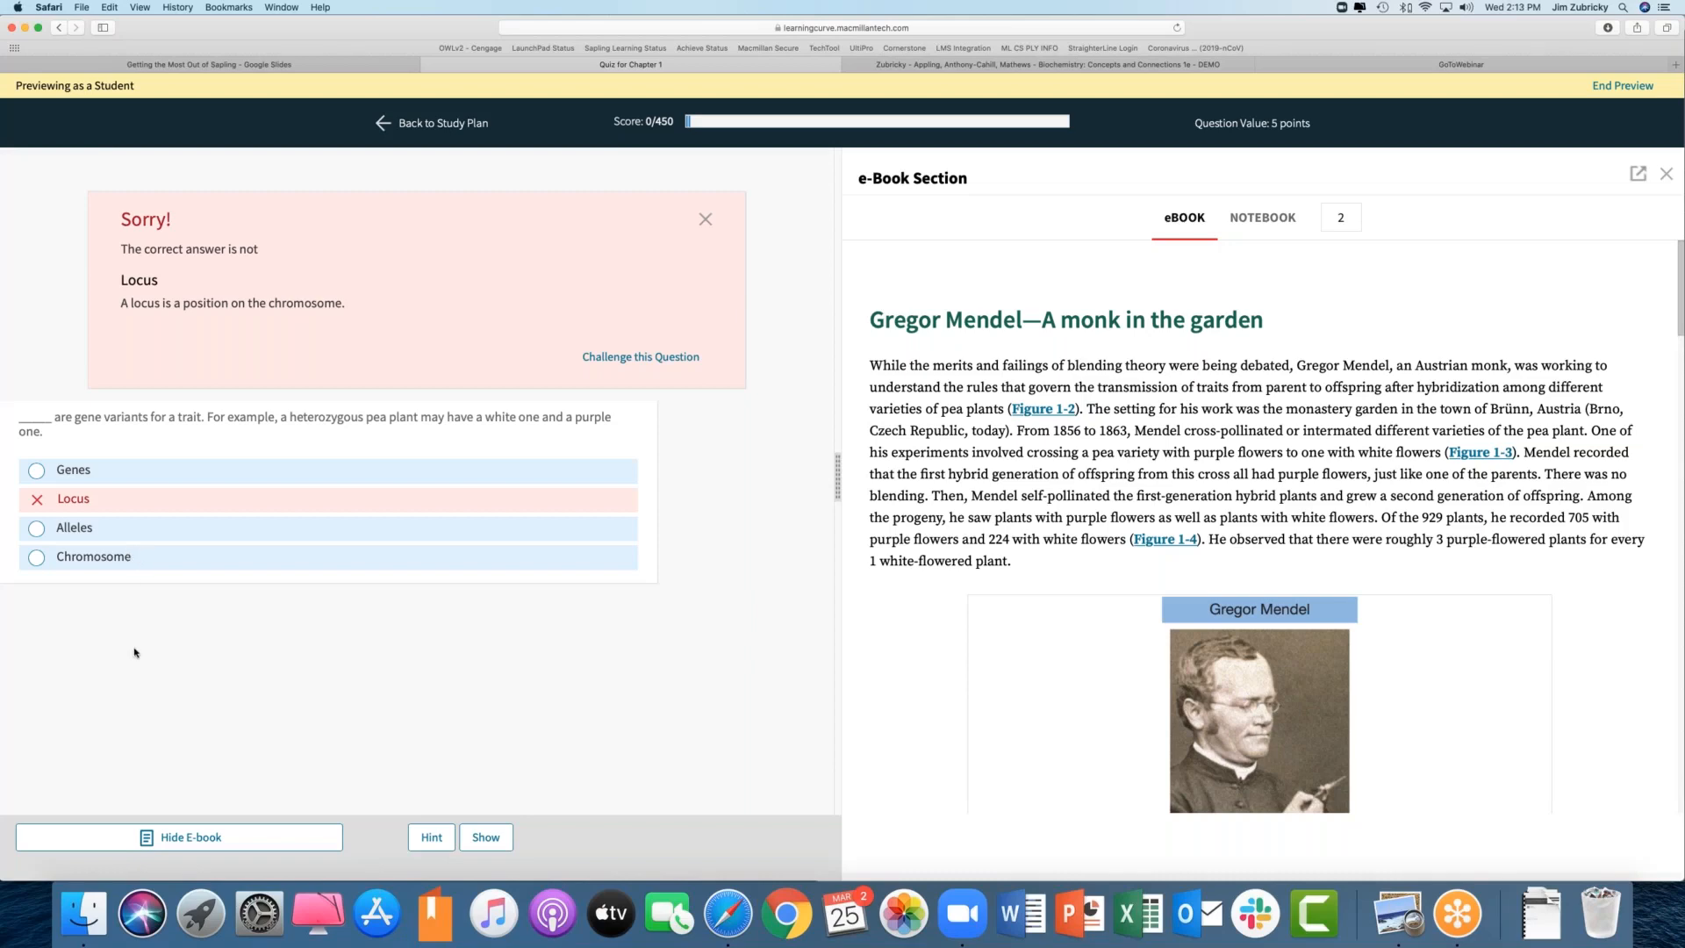
pyautogui.click(173, 838)
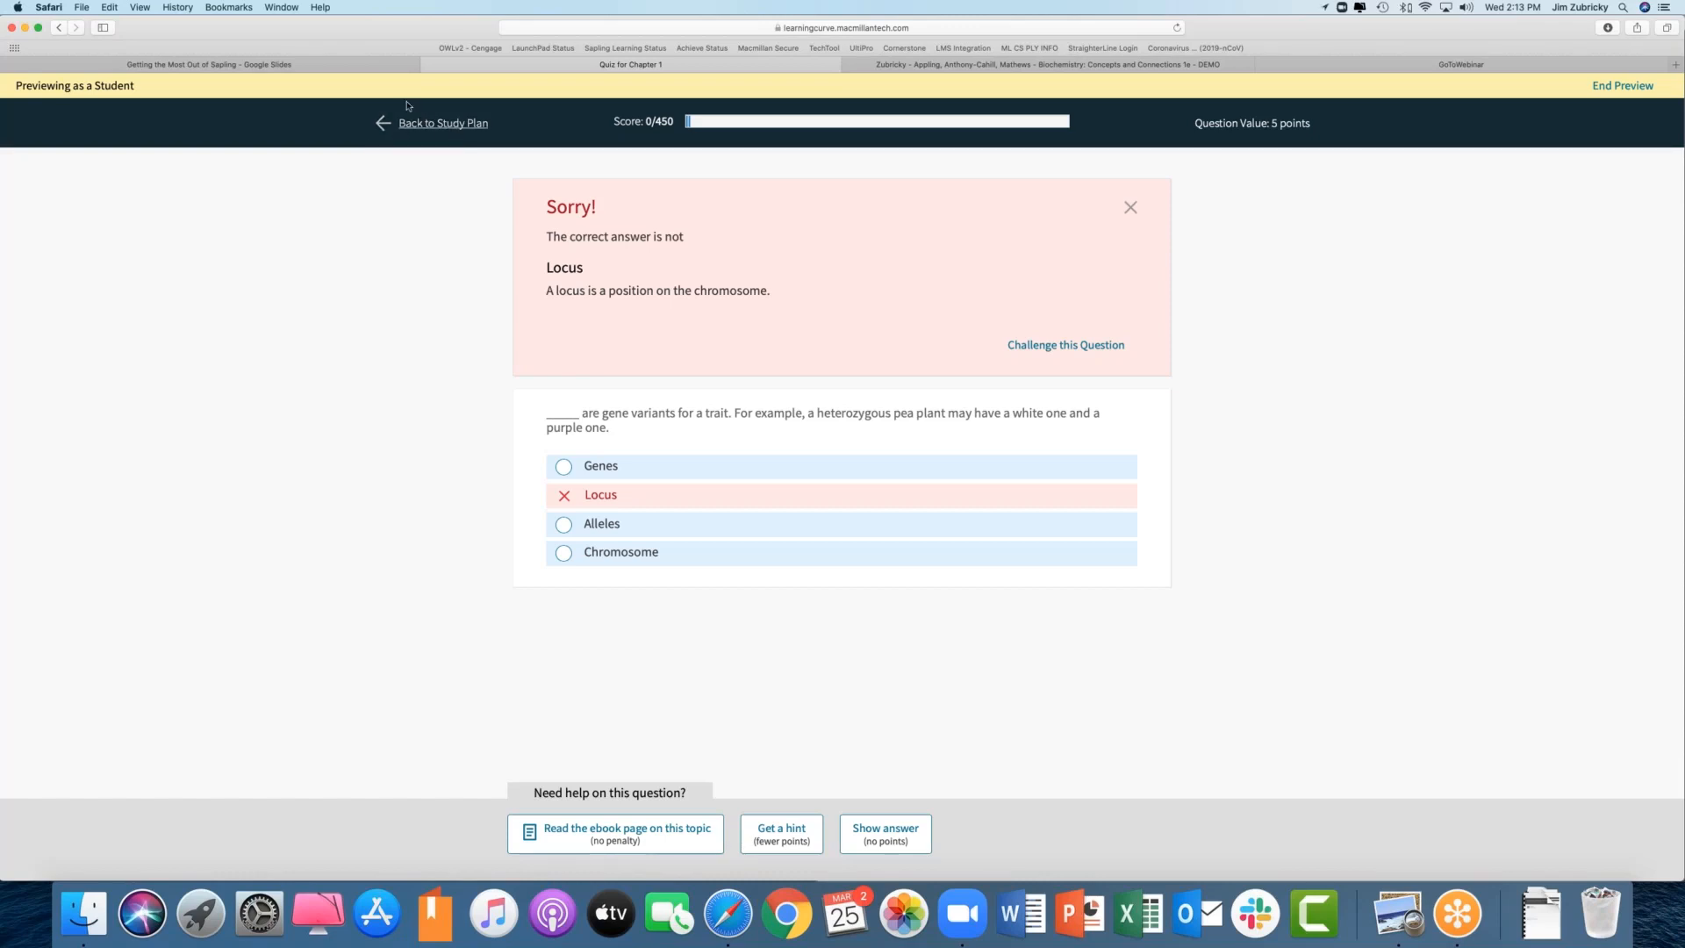
# Step: Check the study plan suggestions for 1.2 After Cracking the Code and end the student preview
pyautogui.click(435, 130)
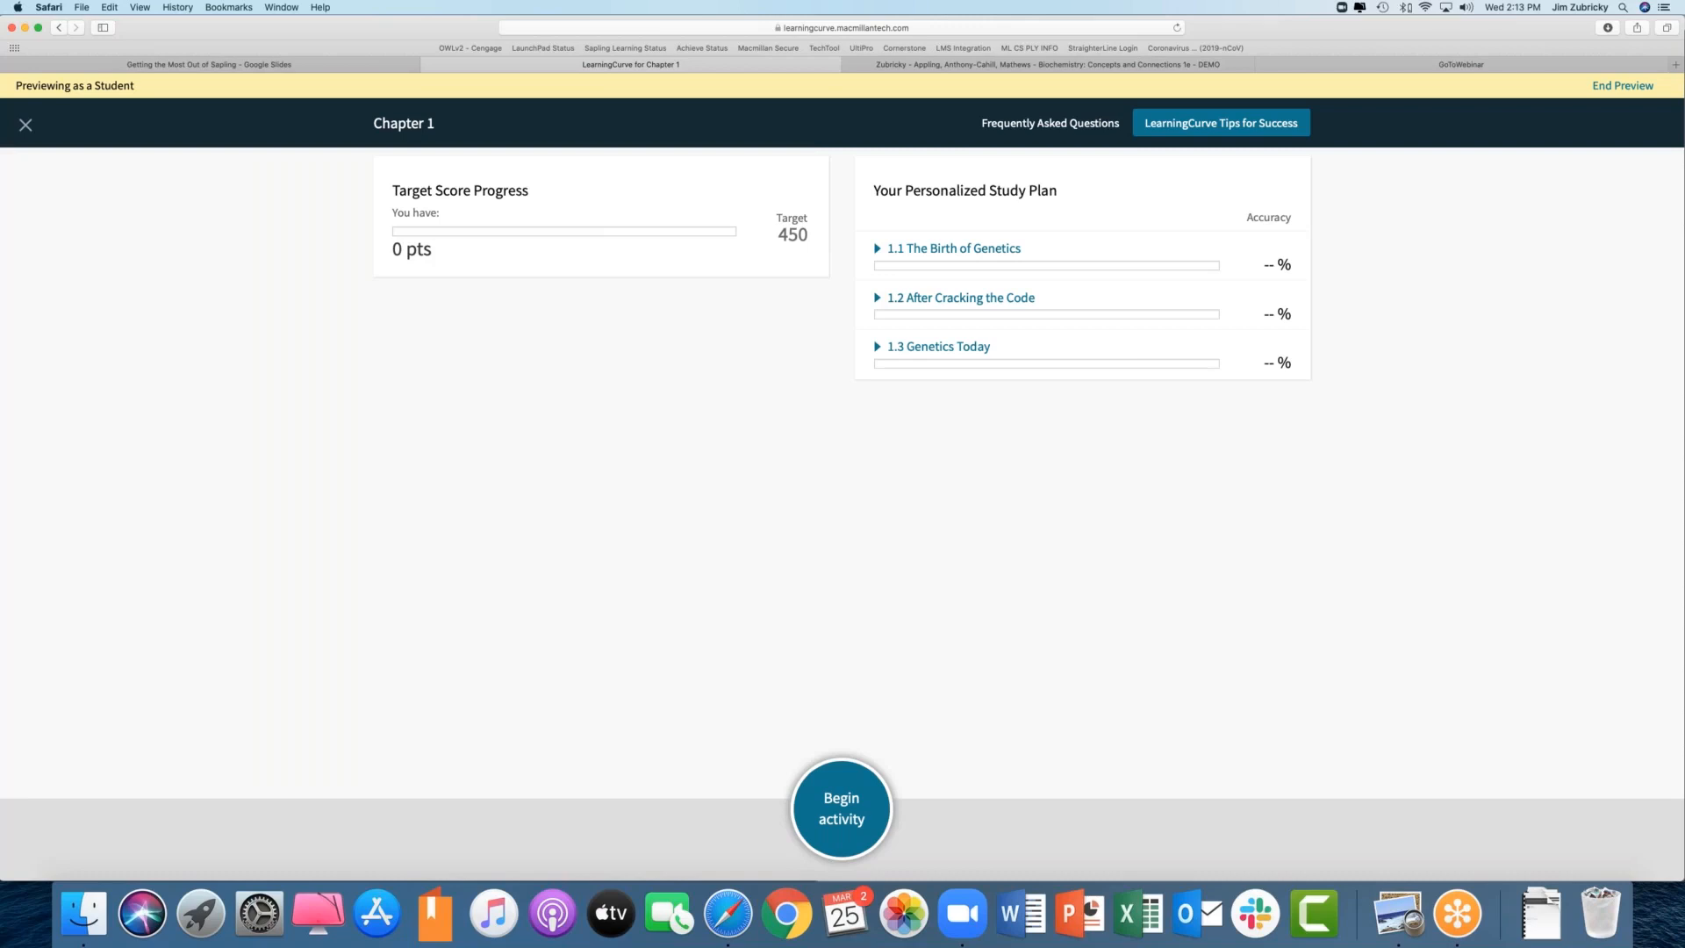
pyautogui.click(880, 301)
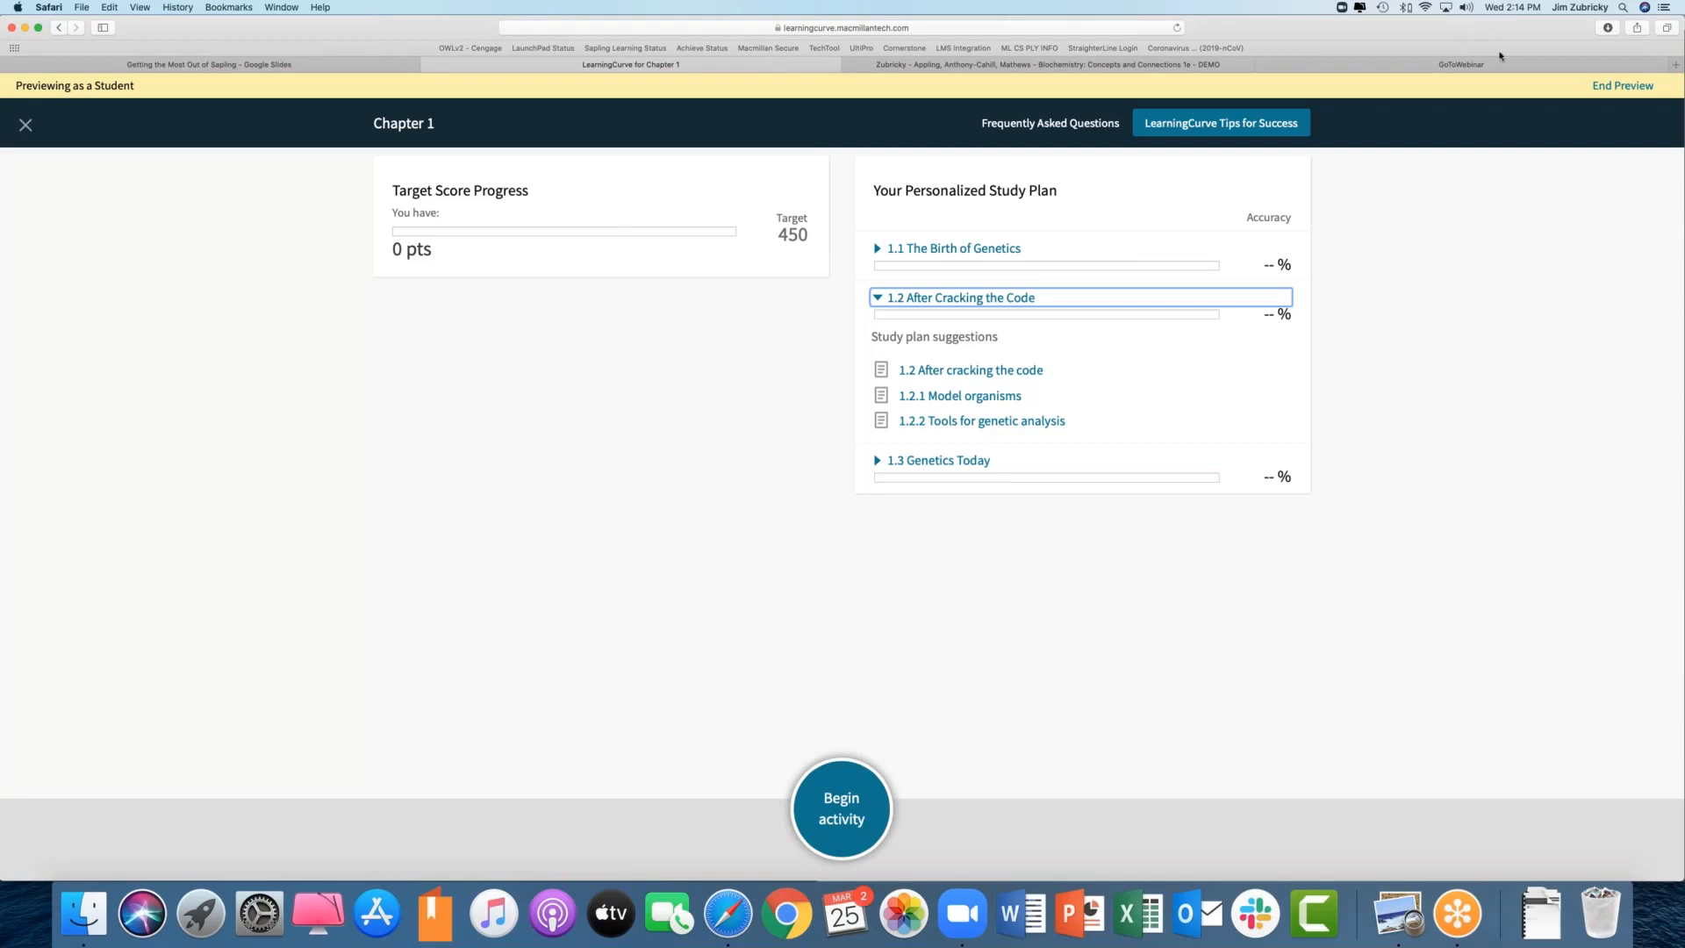
pyautogui.click(1618, 86)
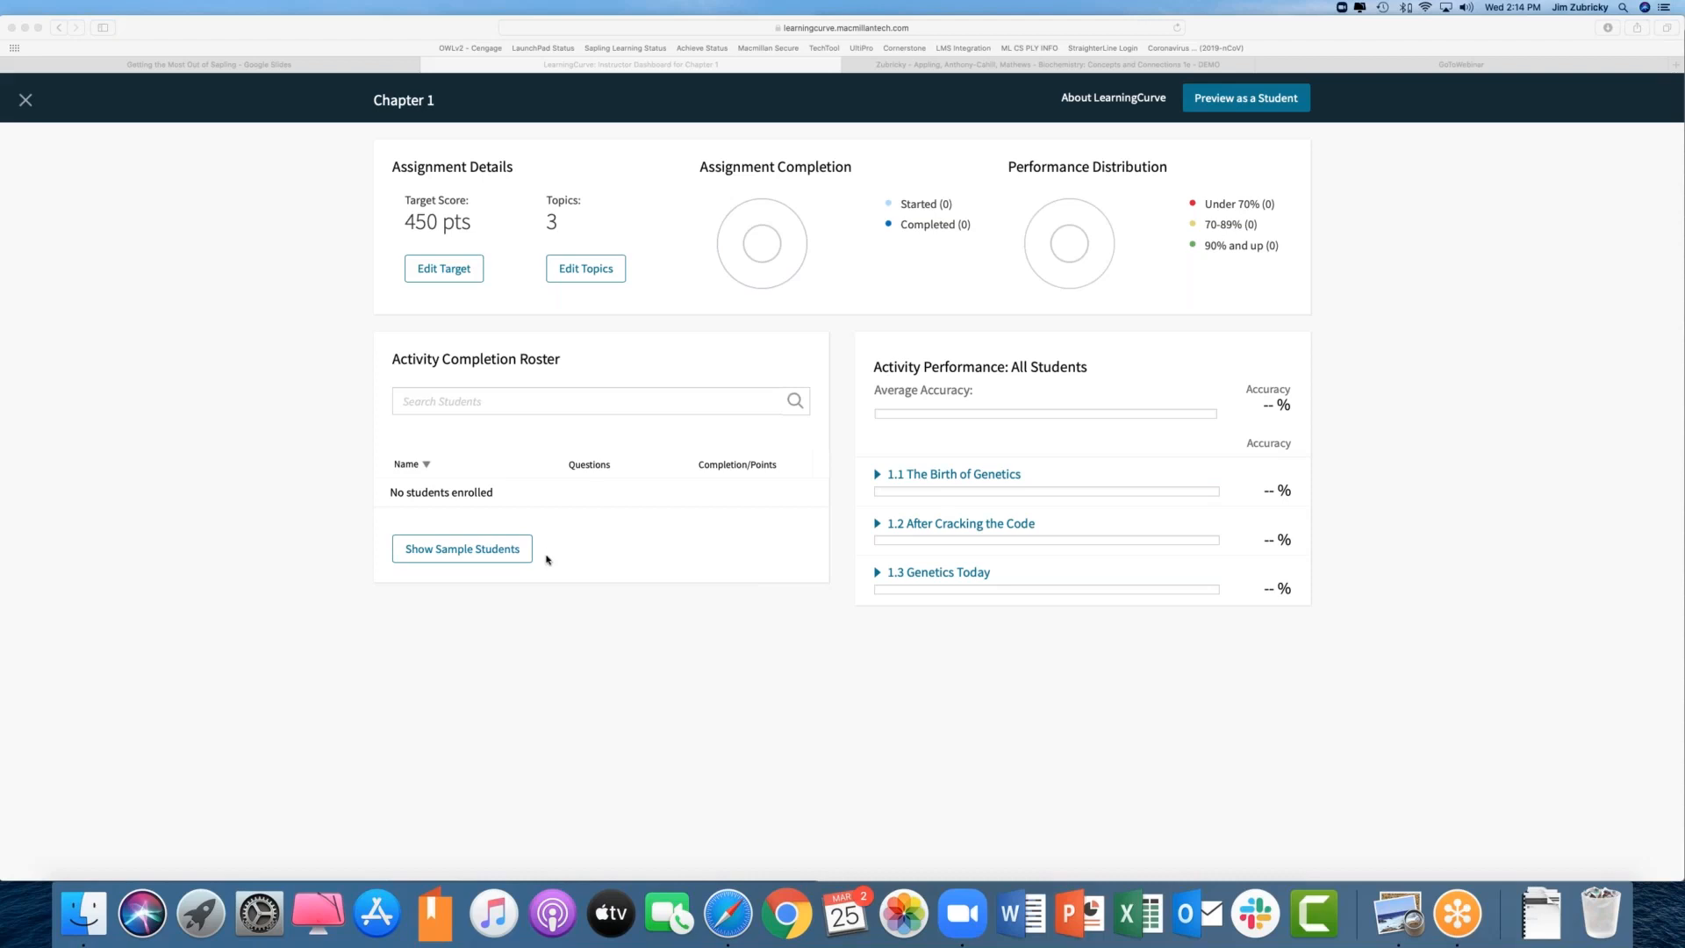
# Step: Show the sample students in the Chapter 1 LearningCurve roster, view the first student's performance, and close the dashboard
pyautogui.click(461, 551)
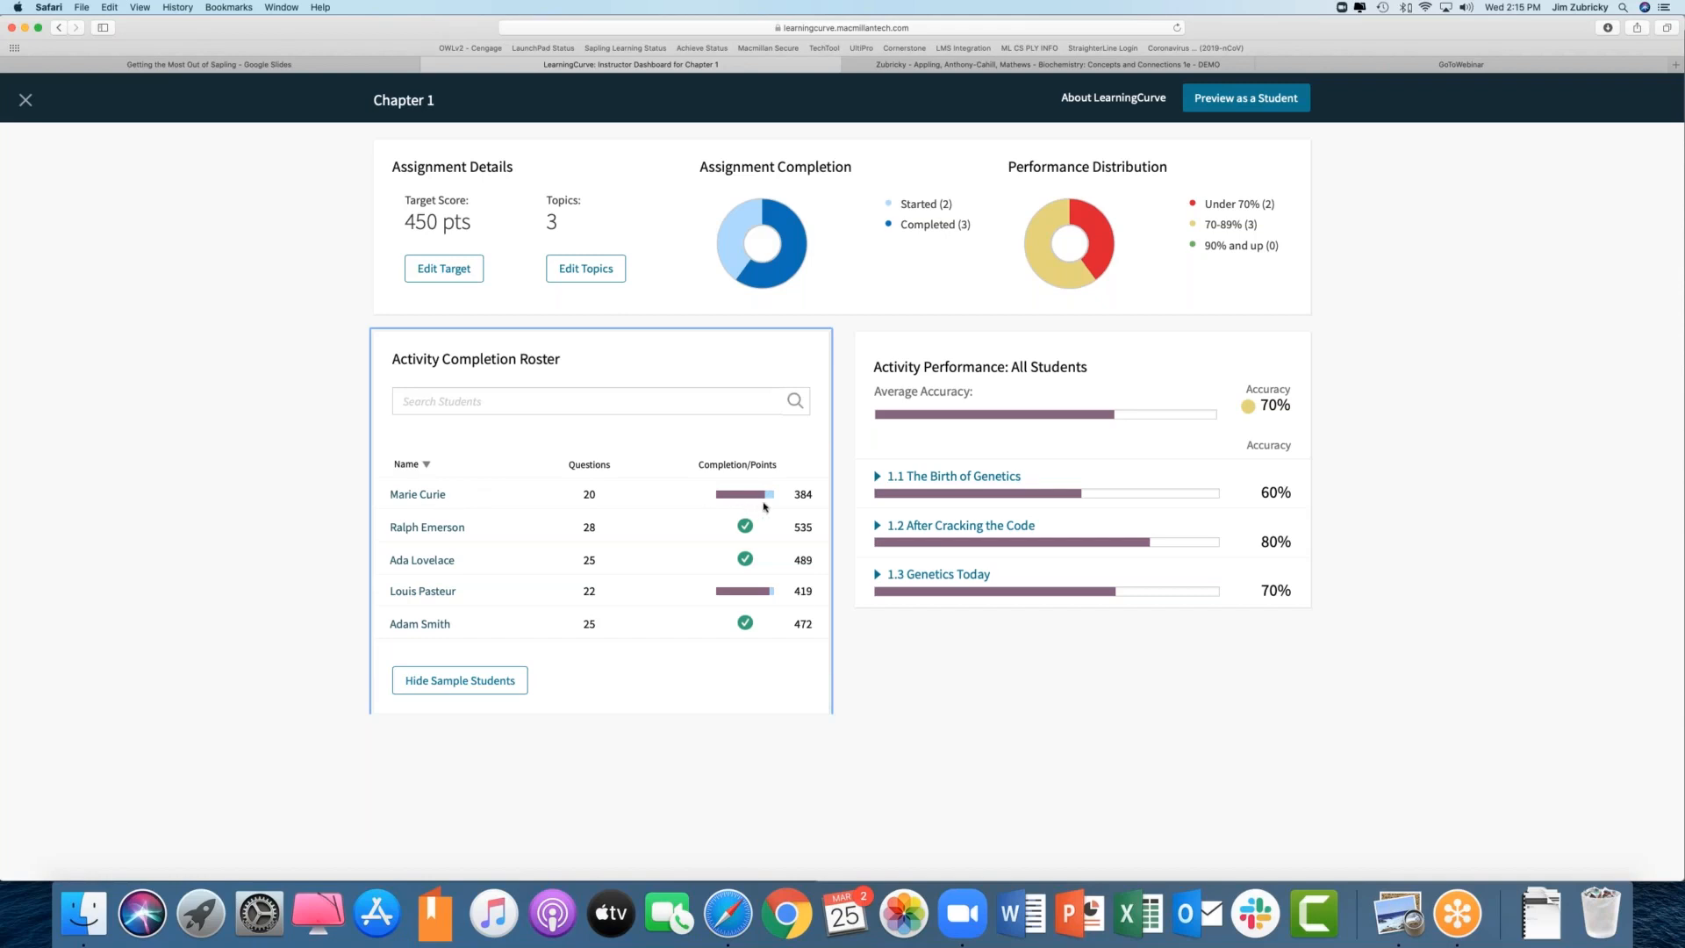
pyautogui.click(420, 497)
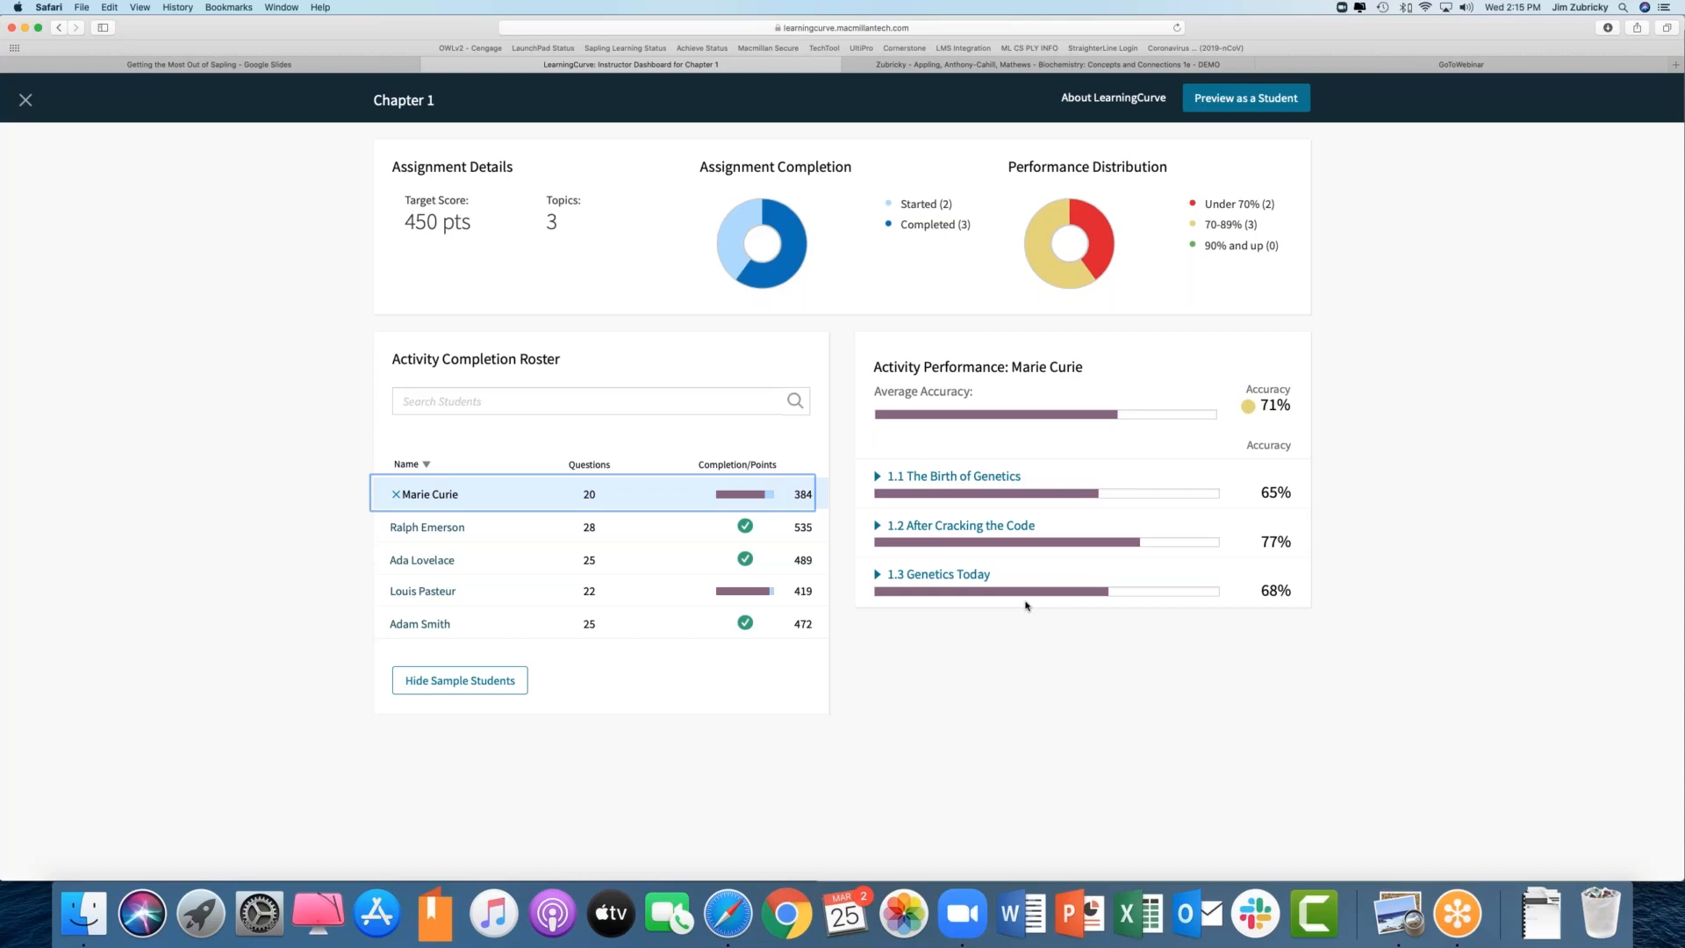
pyautogui.click(26, 100)
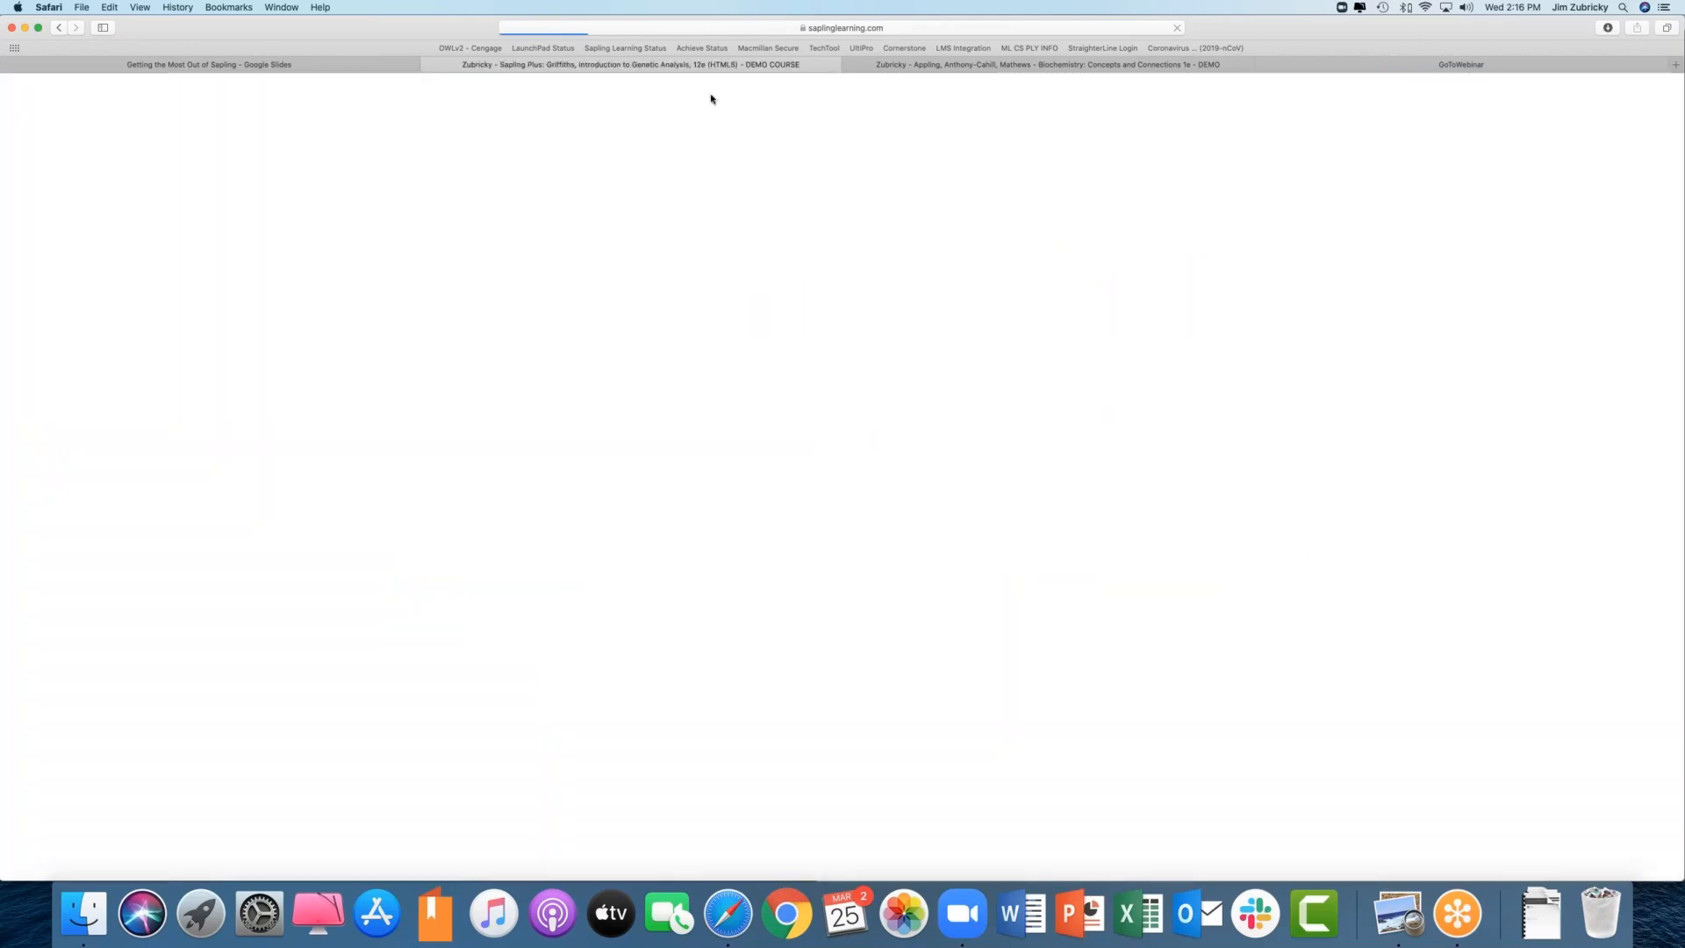
# Step: Open the Ch 1 Homework assignment, look through its question list and preview the Chargaff's Rules question
pyautogui.scroll(-3, 328, 444)
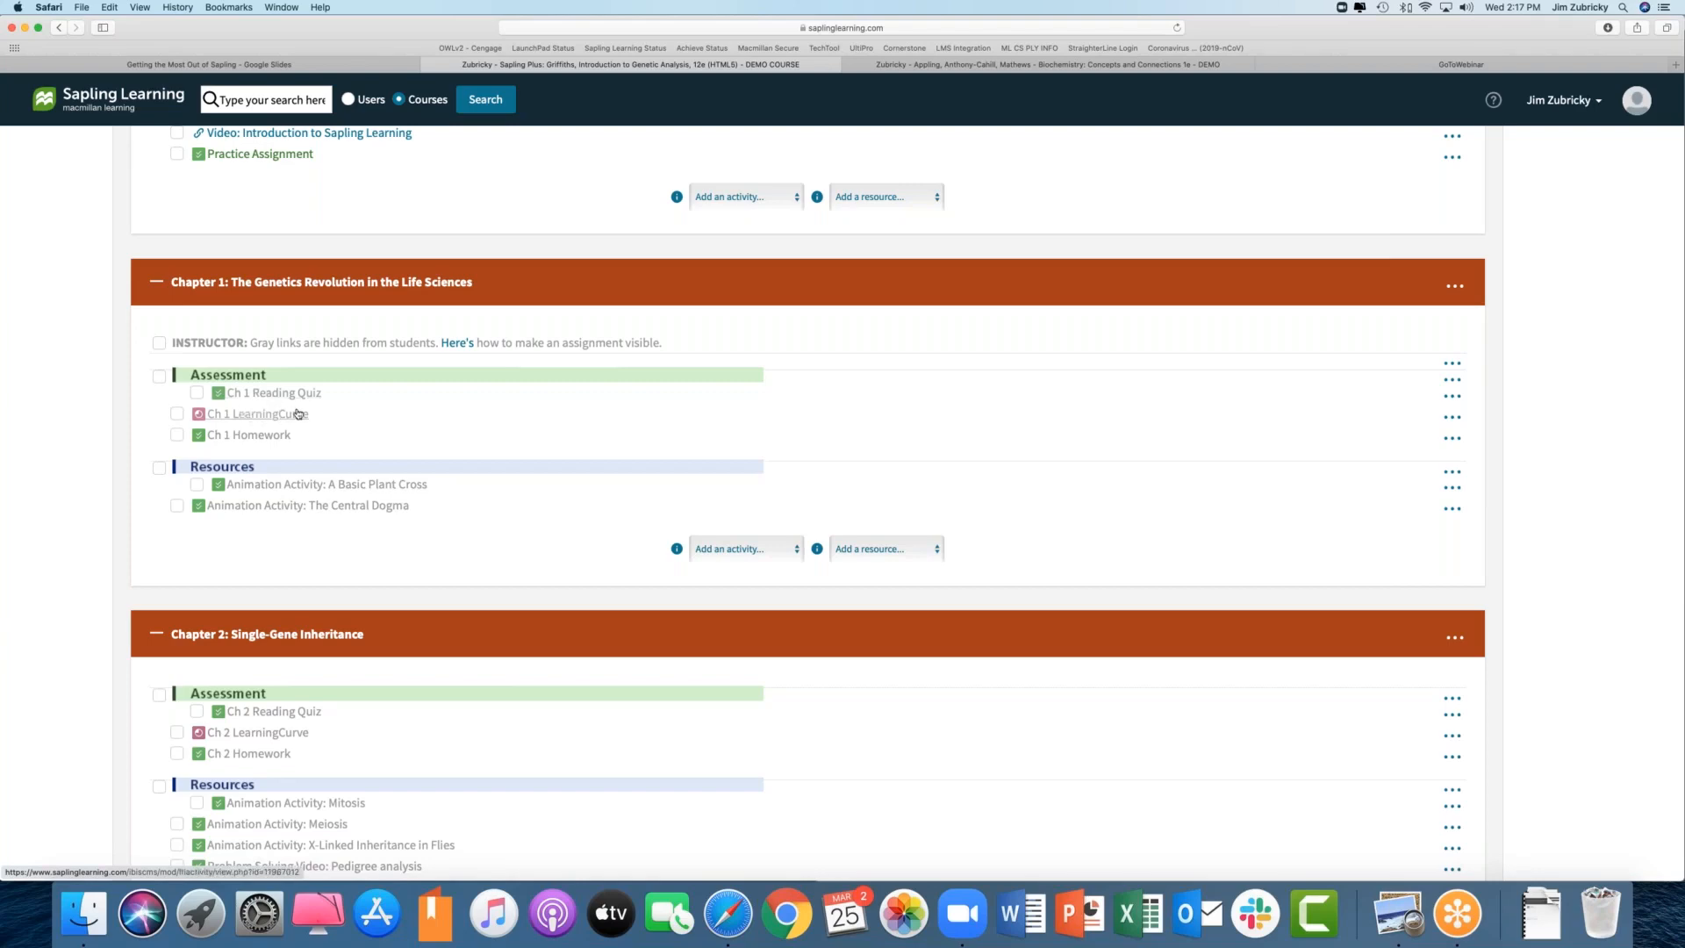
pyautogui.click(249, 437)
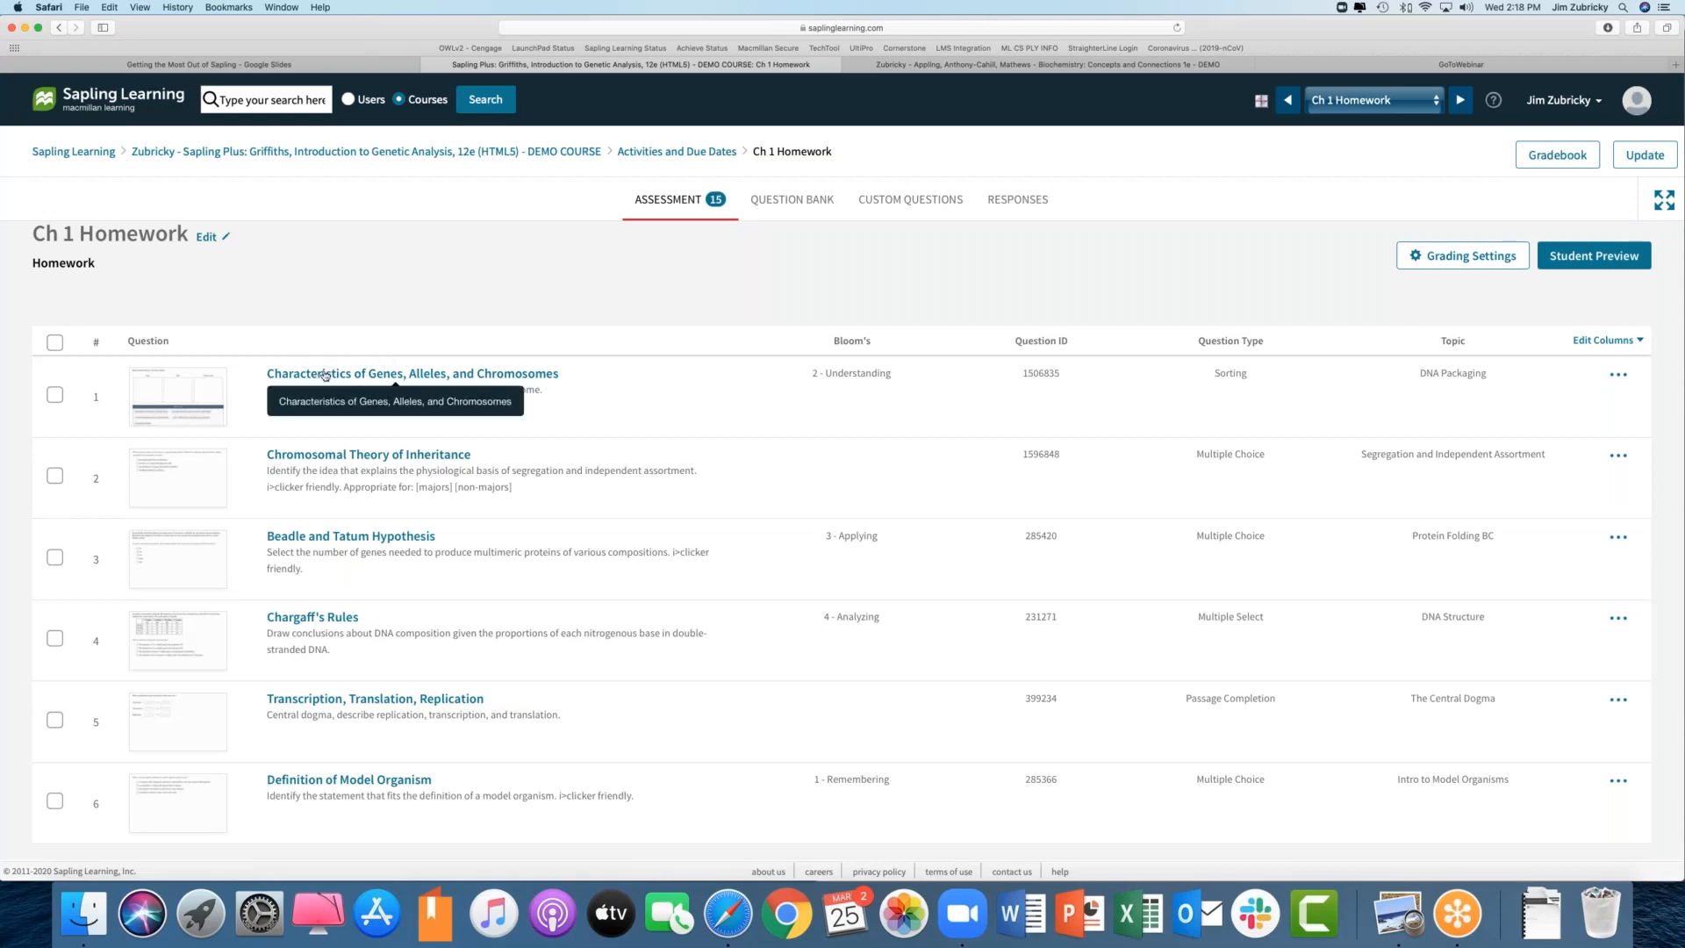
pyautogui.scroll(-2, 321, 386)
pyautogui.scroll(-1, 310, 397)
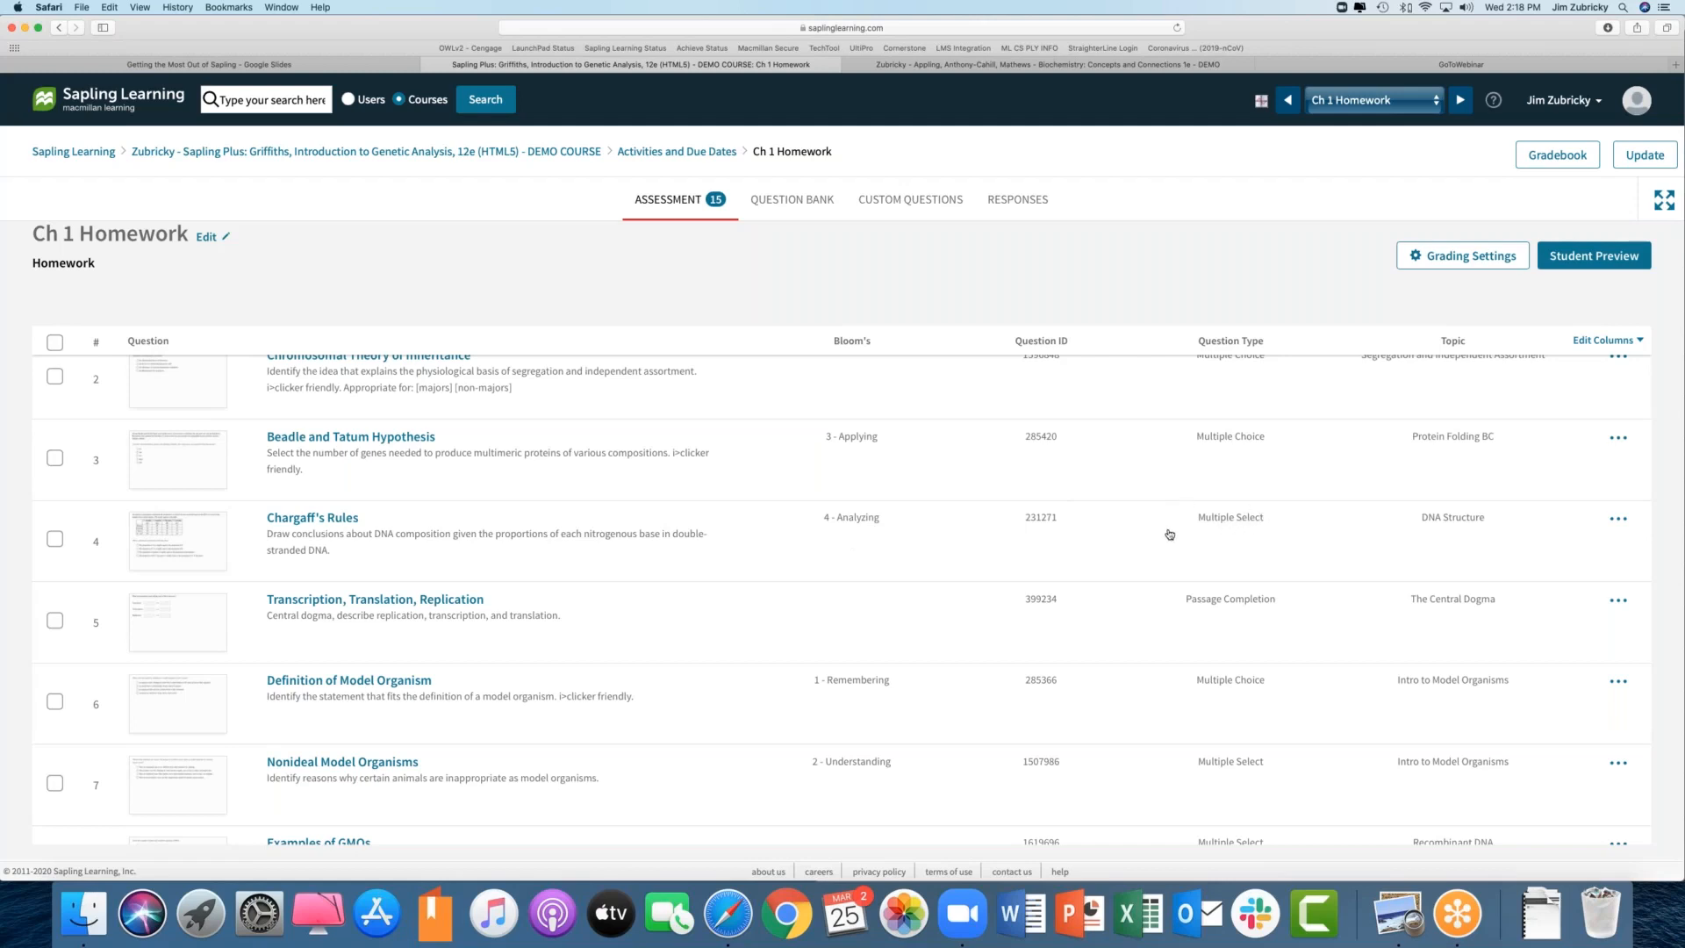
pyautogui.scroll(-1, 1170, 533)
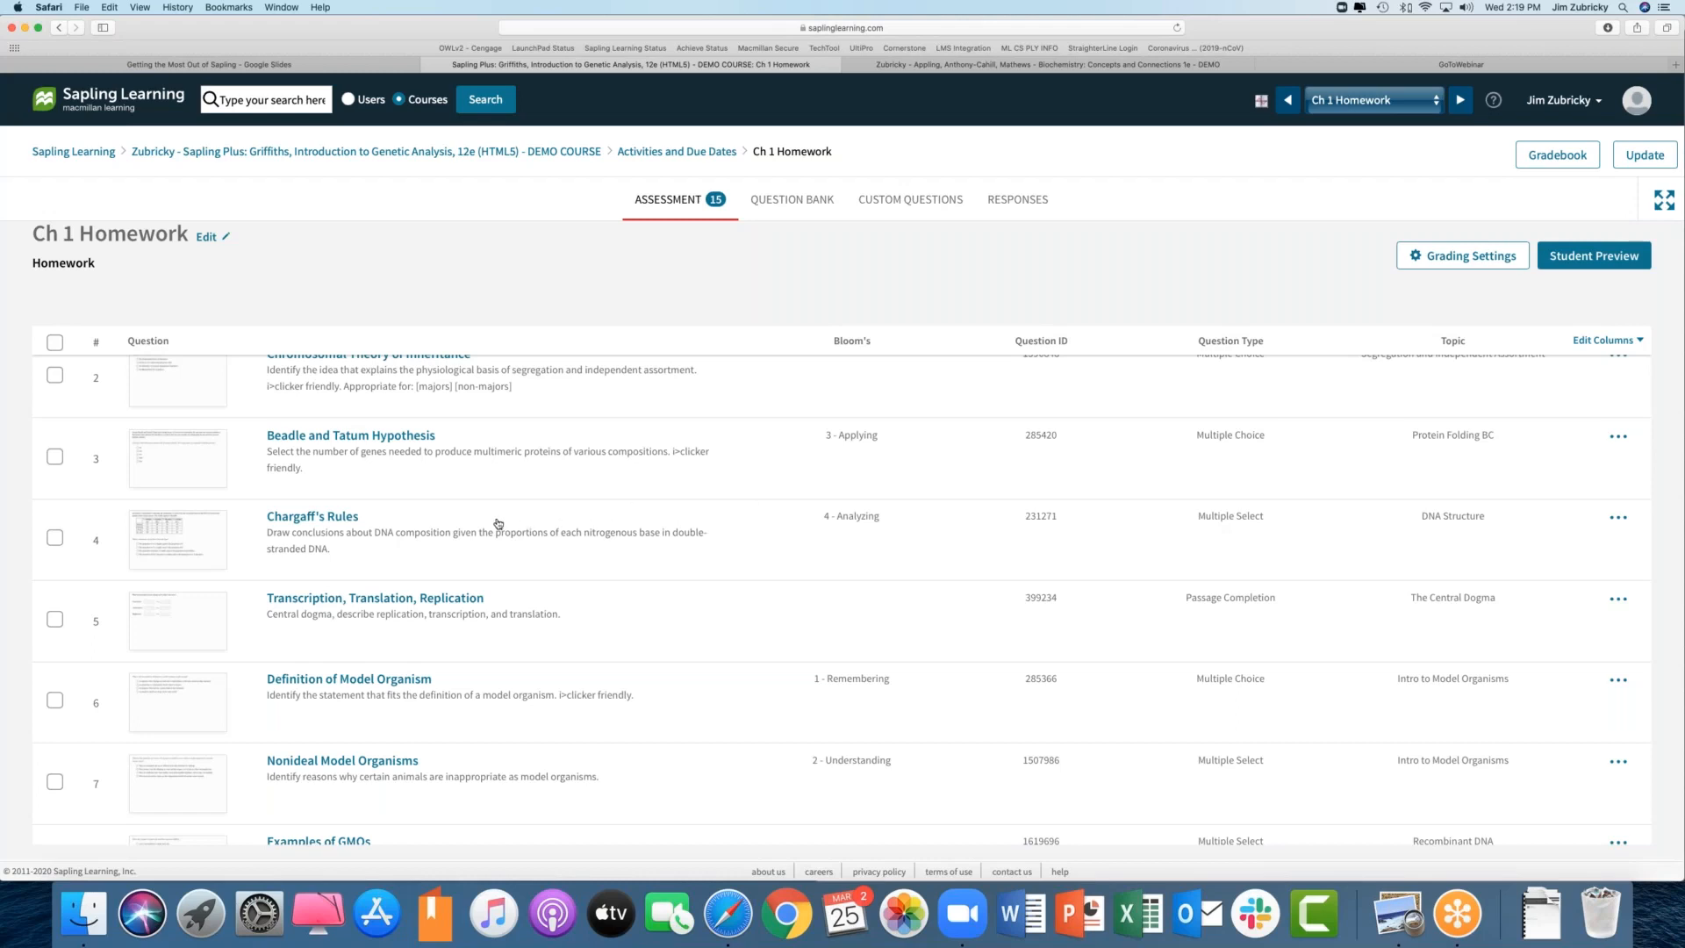
pyautogui.click(179, 549)
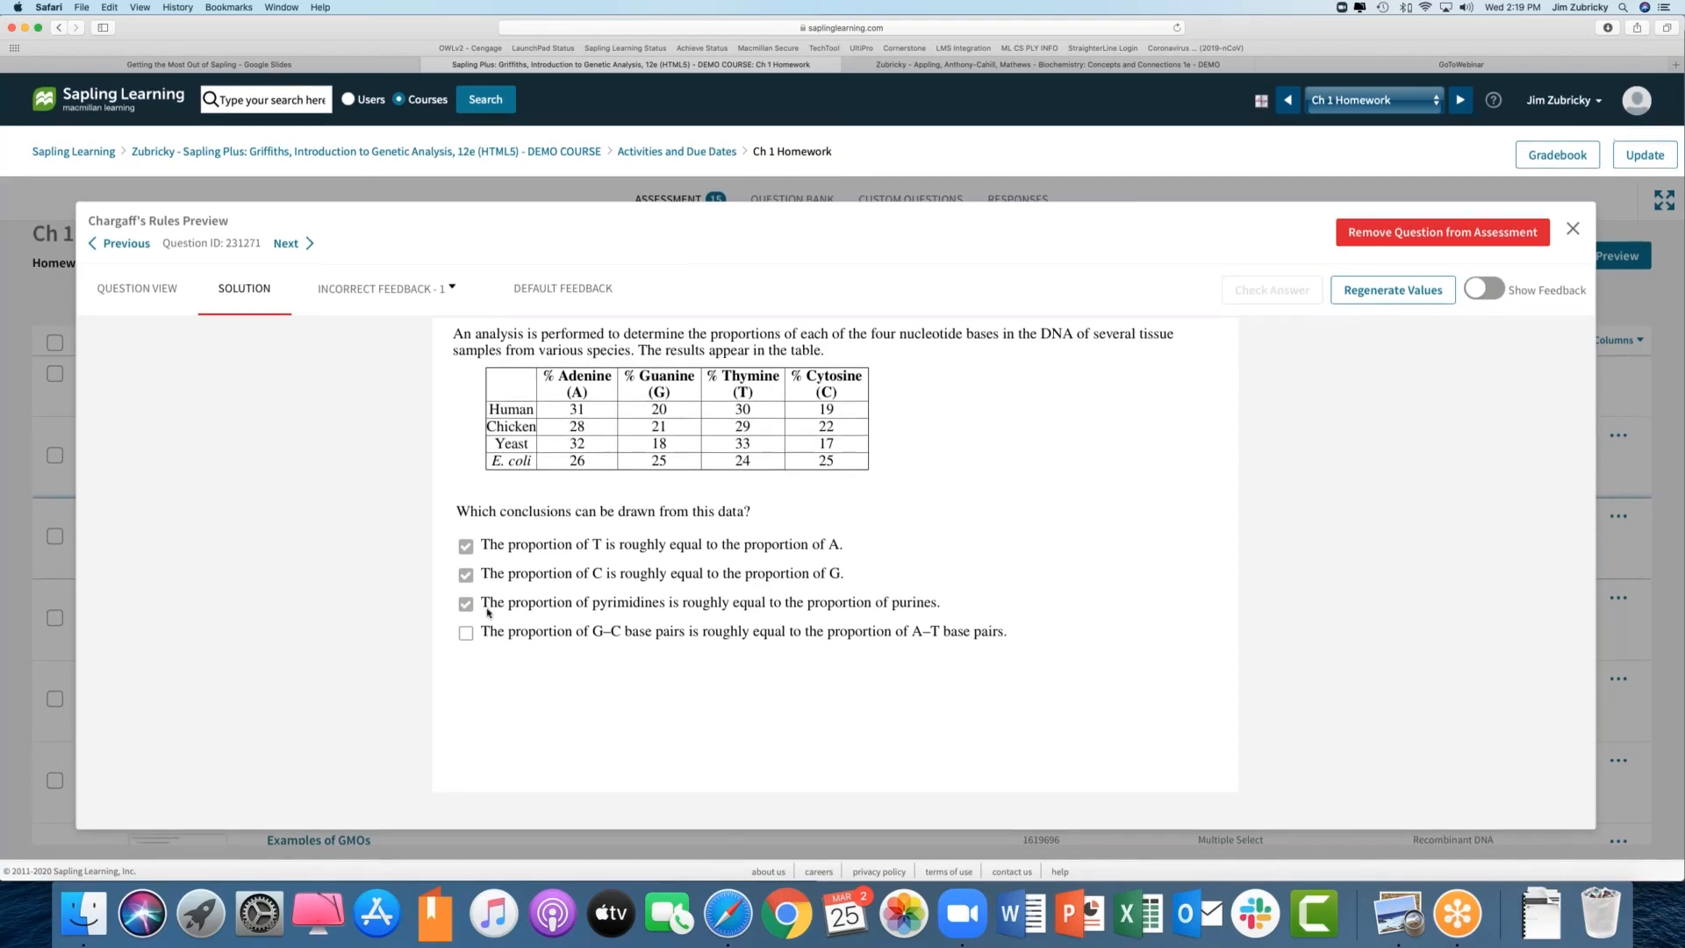
# Step: Turn on feedback for the Chargaff's Rules solution and read through the full solution explanation
pyautogui.click(1452, 46)
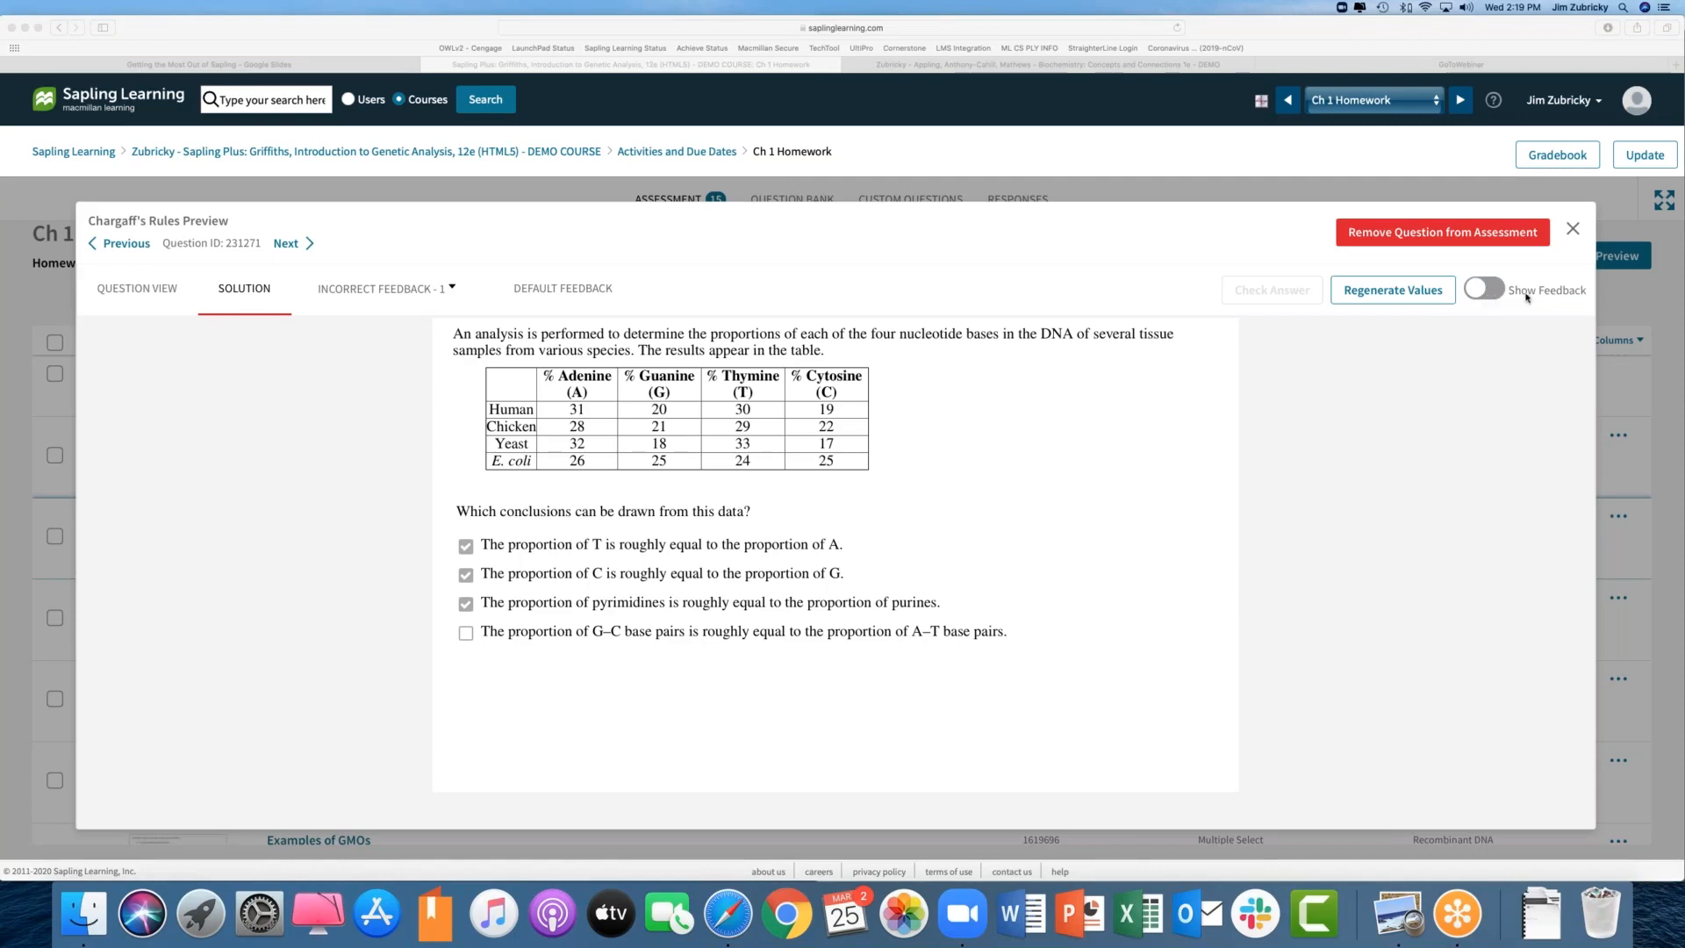
pyautogui.click(1486, 289)
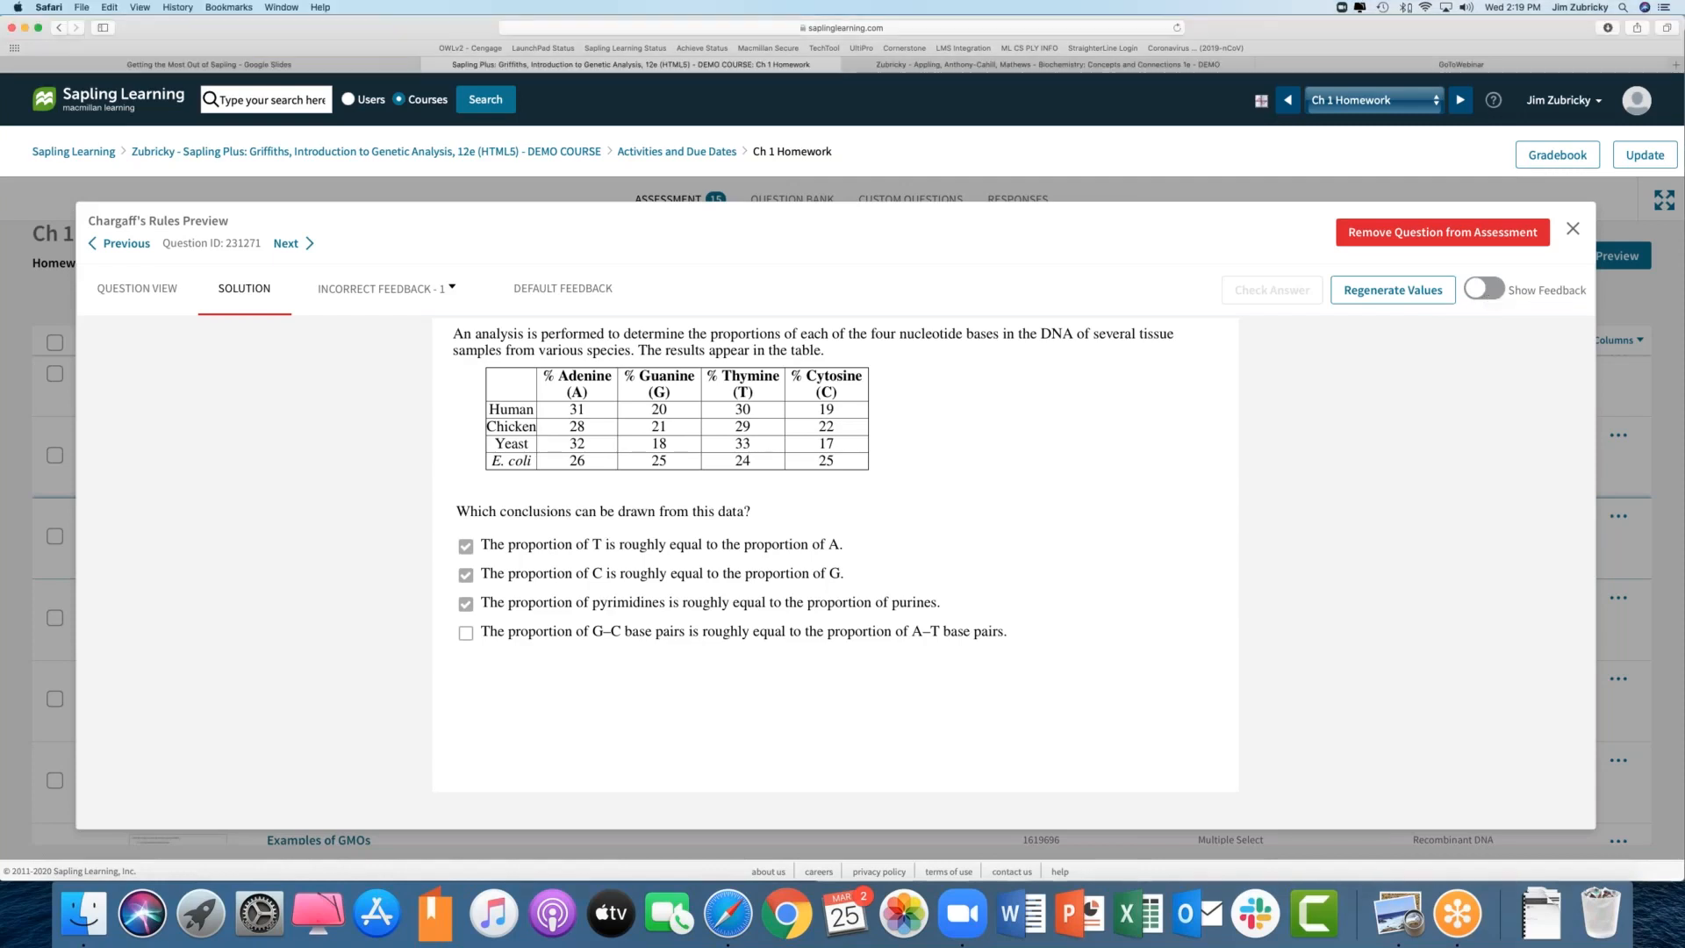
pyautogui.click(1484, 289)
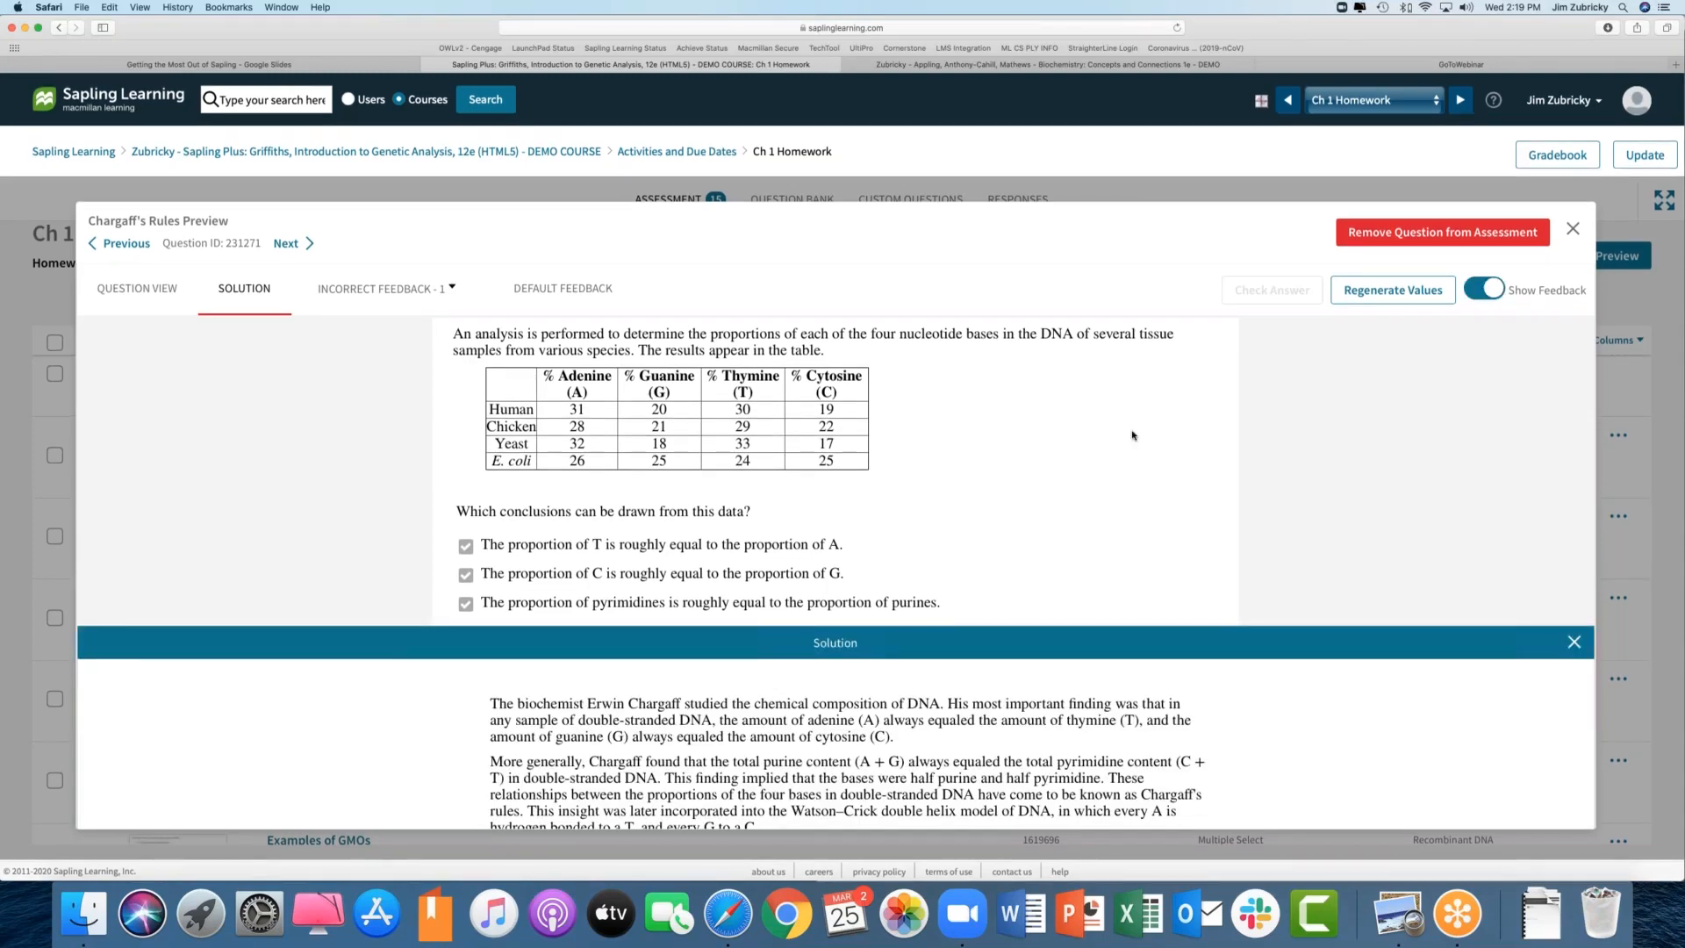
pyautogui.scroll(-3, 1132, 436)
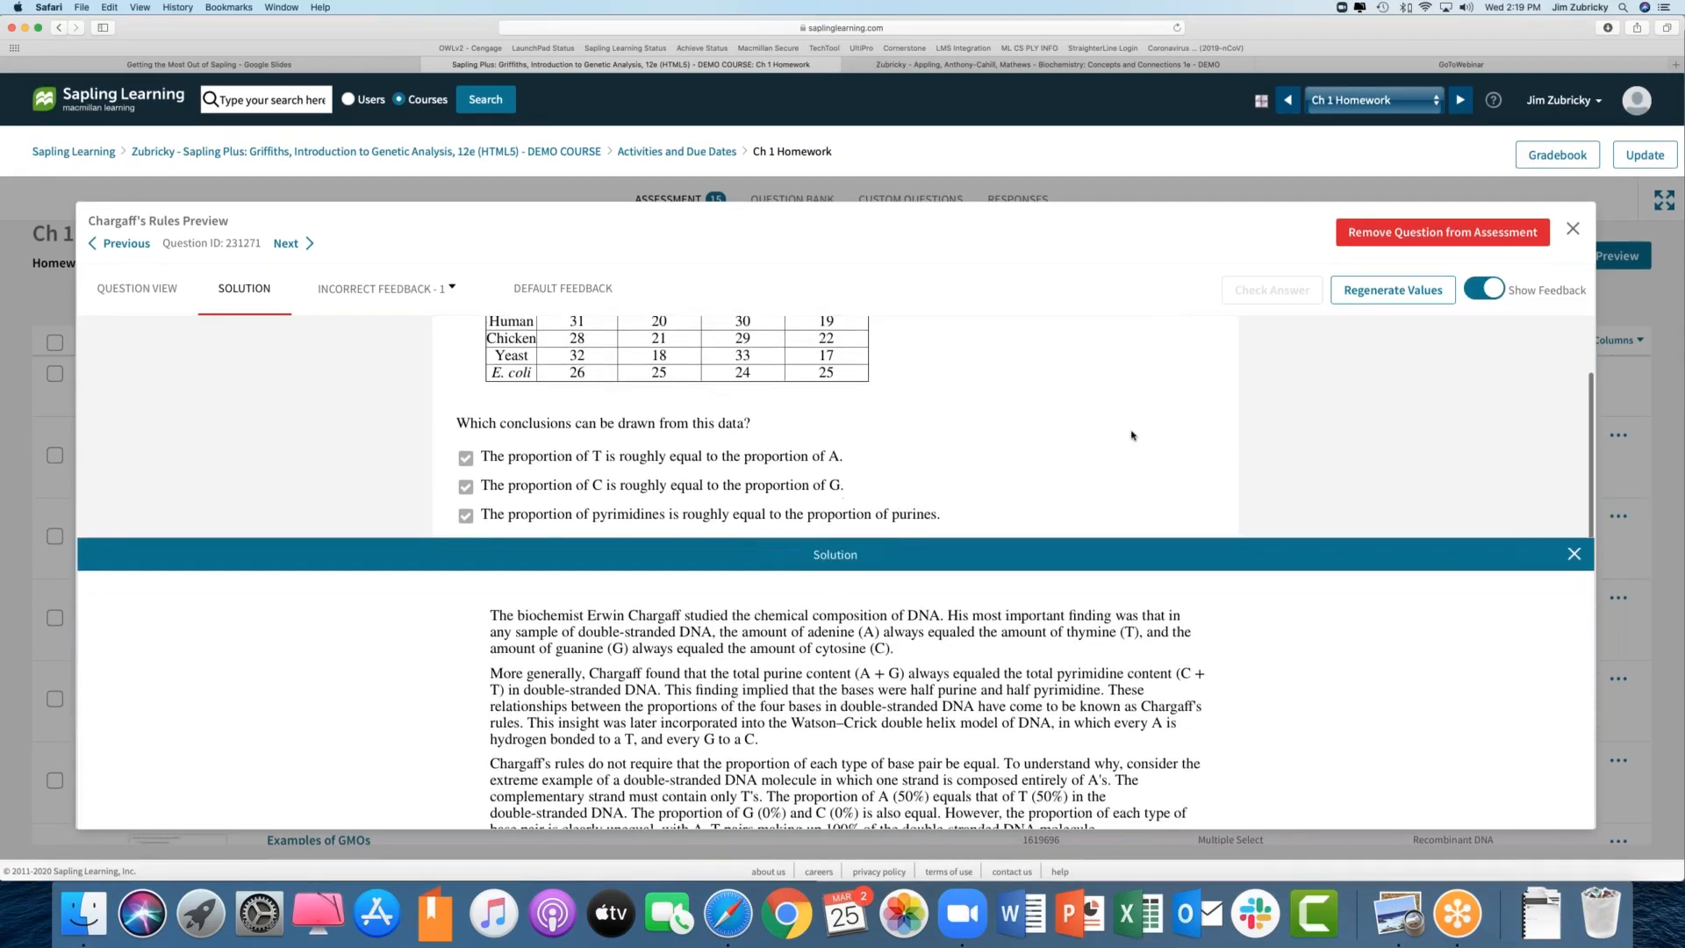
pyautogui.click(1674, 47)
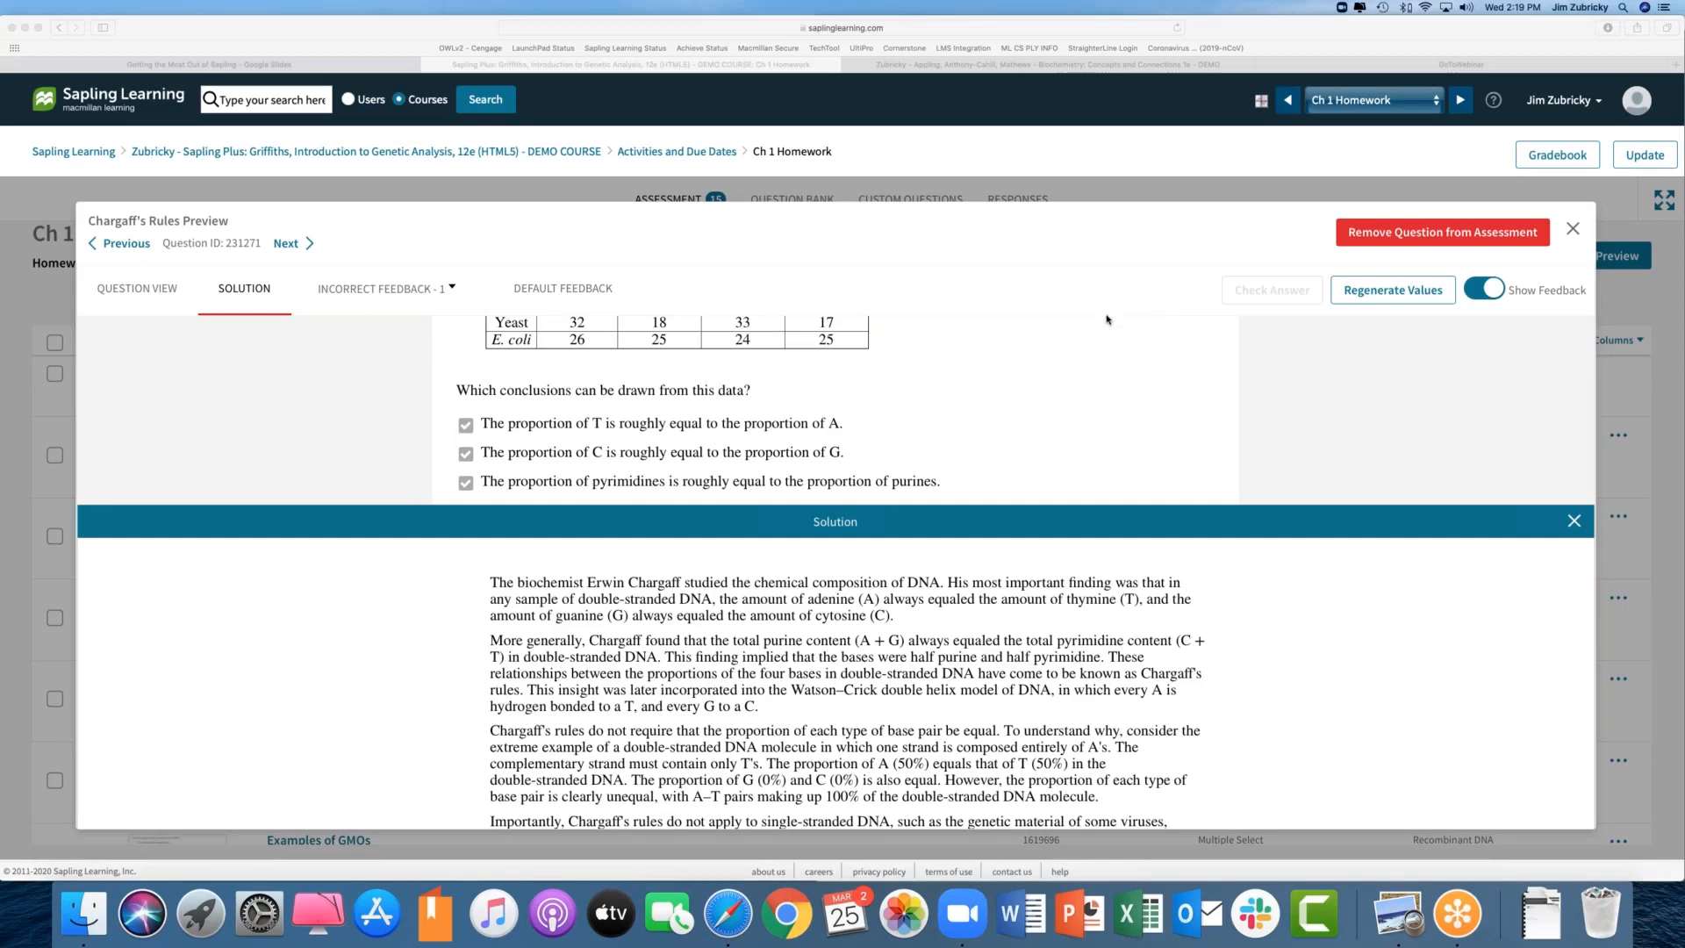
pyautogui.scroll(-3, 1076, 617)
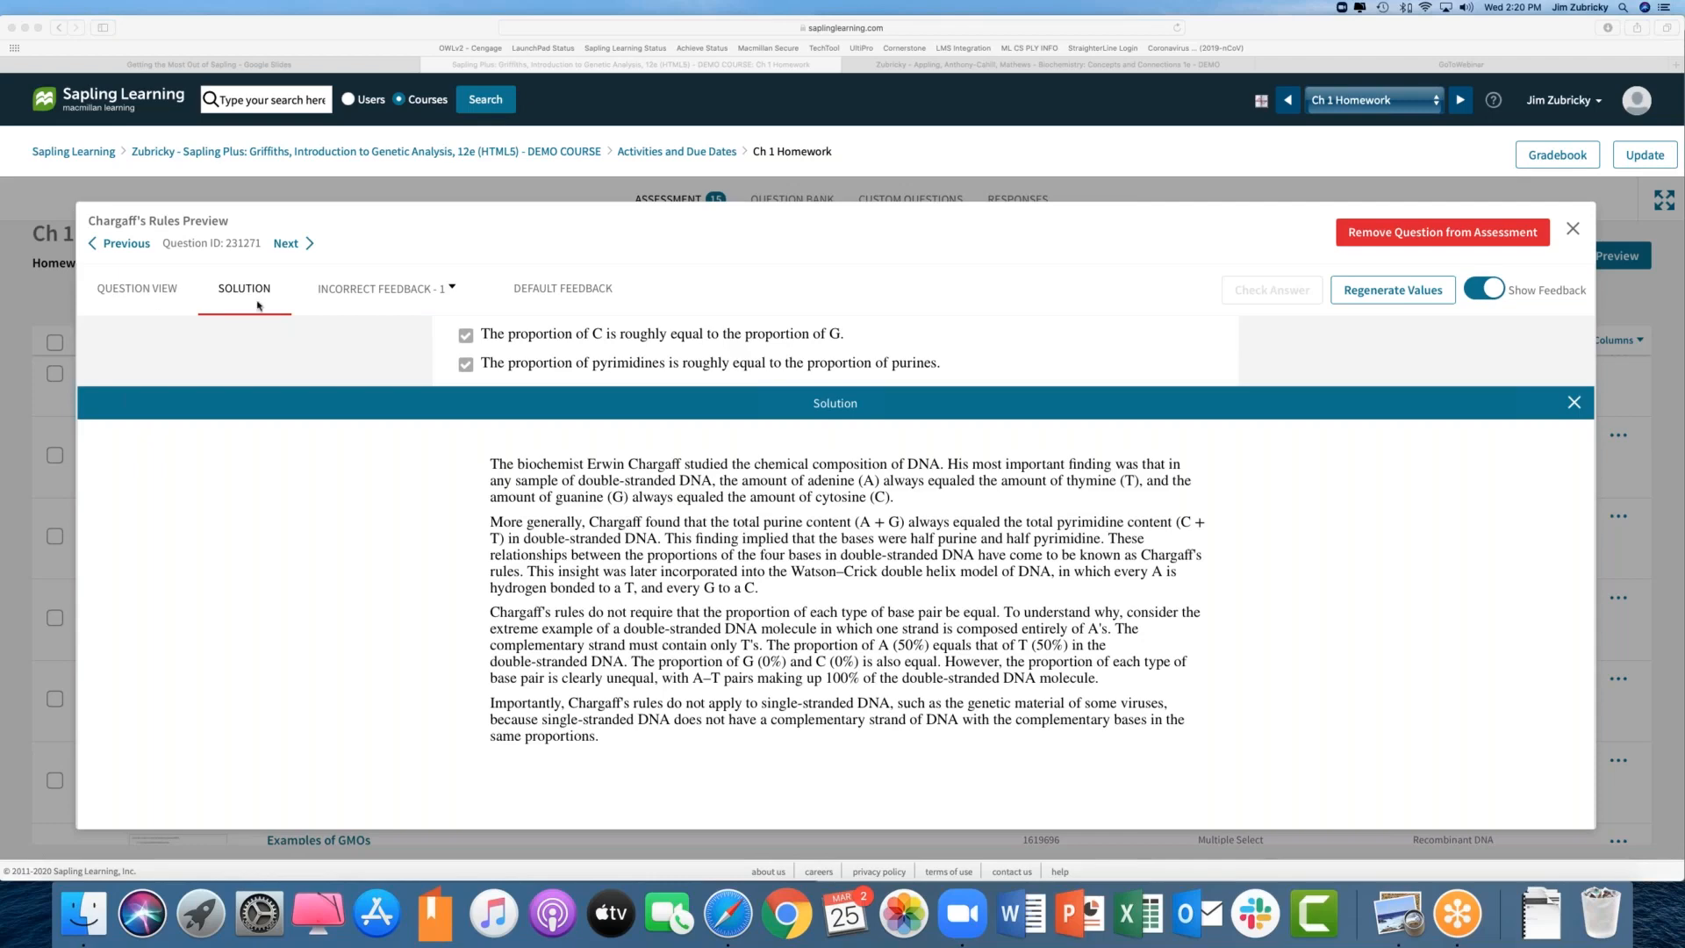
# Step: Return the Chargaff's Rules preview to the question view and check the hint given to students
pyautogui.click(148, 306)
pyautogui.click(143, 306)
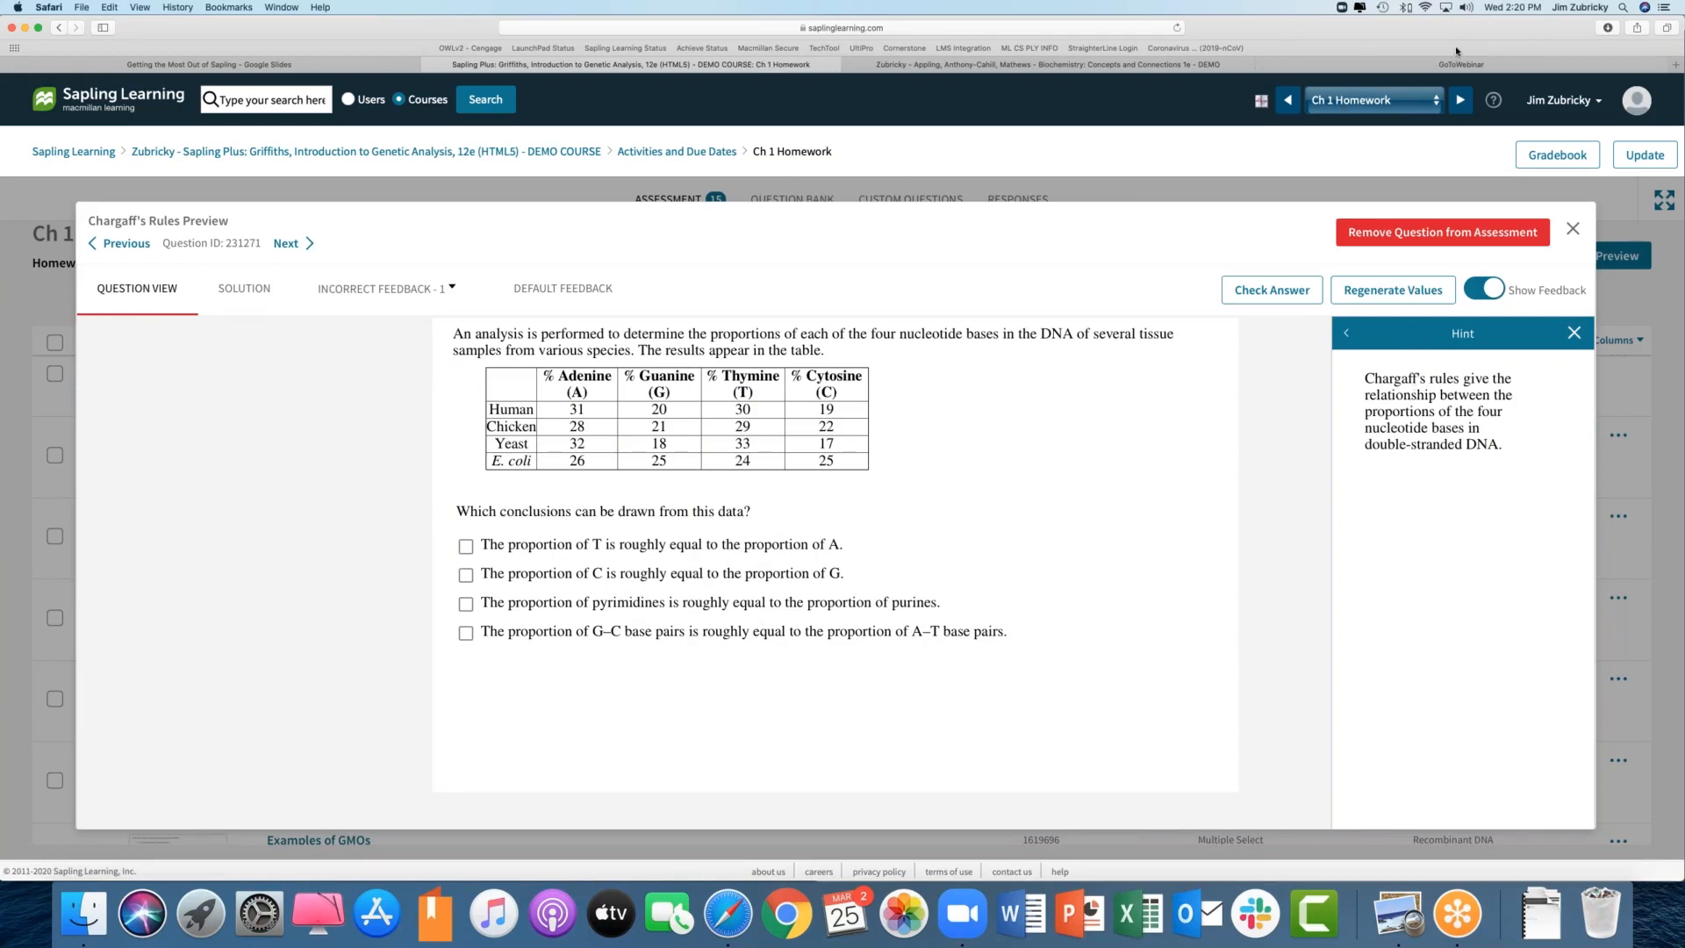
pyautogui.click(1411, 346)
# Step: Review Incorrect Feedback 1 through 5 for the Chargaff's Rules question and close the preview
pyautogui.click(428, 293)
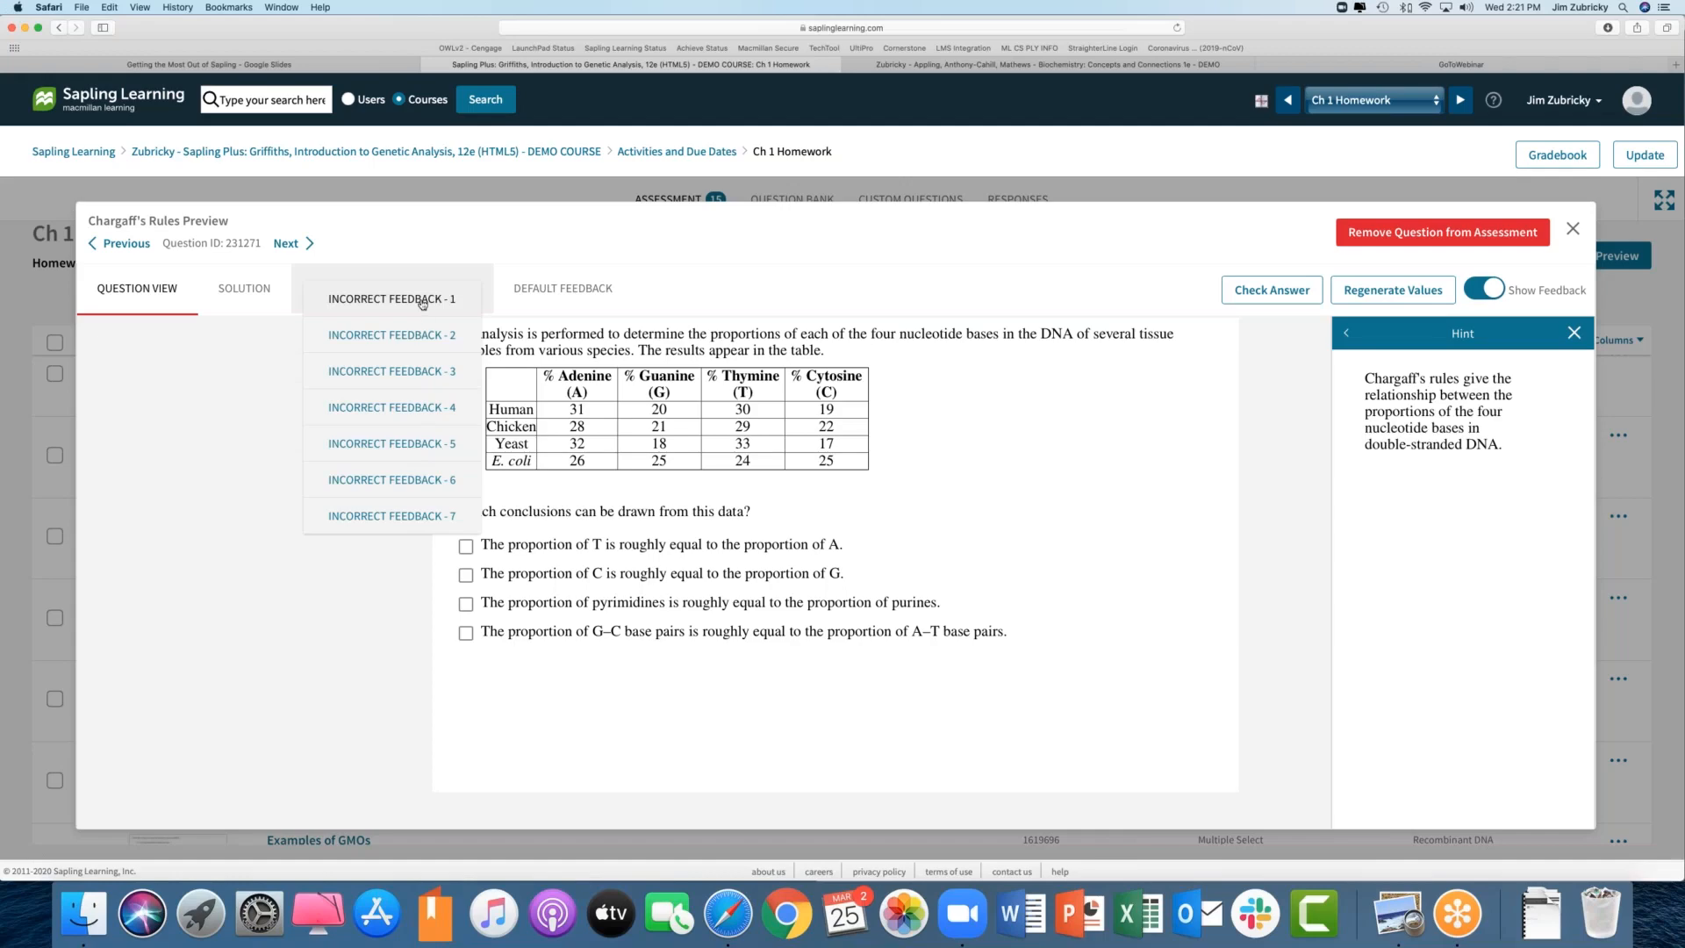
pyautogui.click(423, 302)
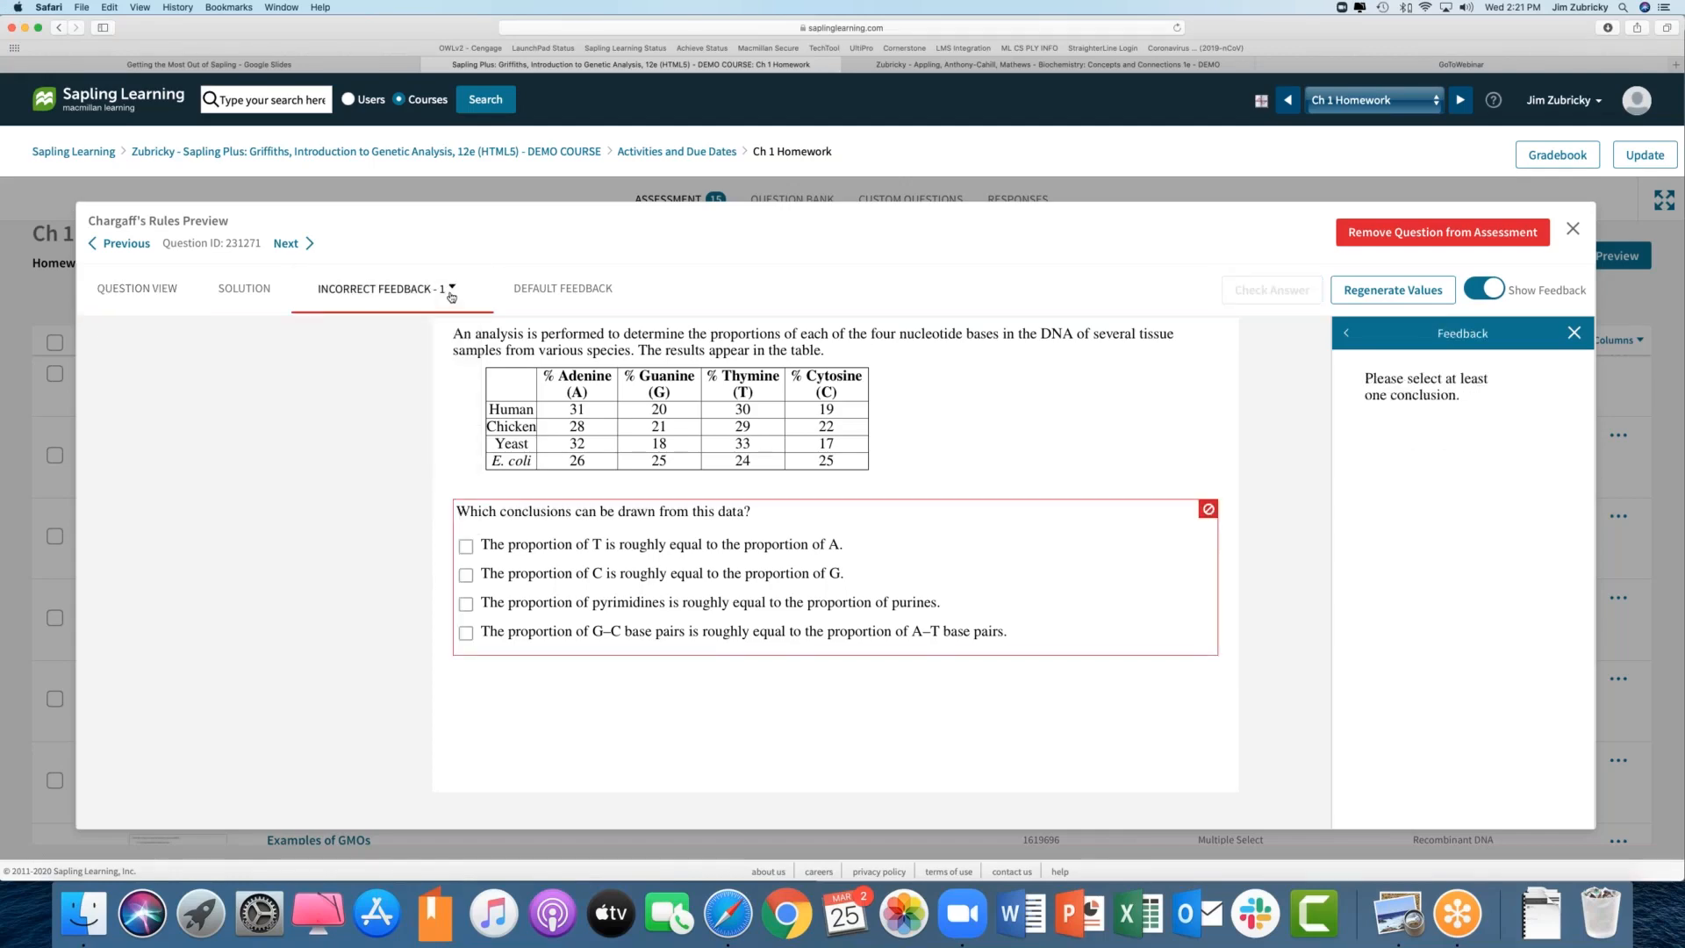
pyautogui.click(452, 289)
pyautogui.click(386, 336)
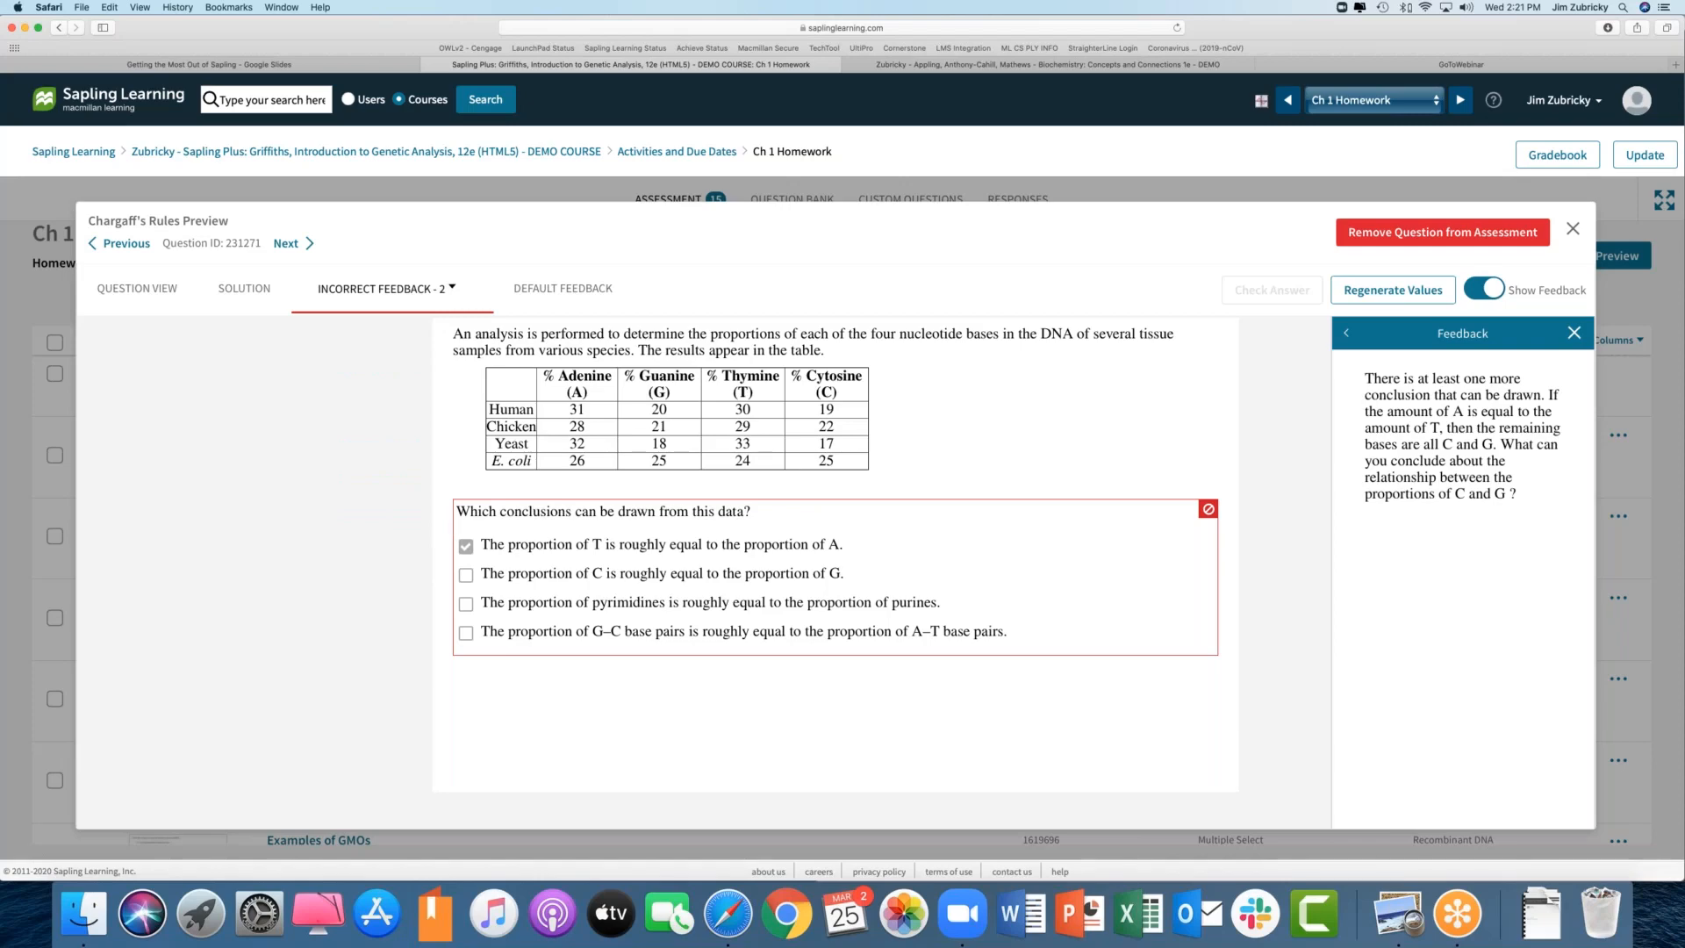
pyautogui.click(450, 287)
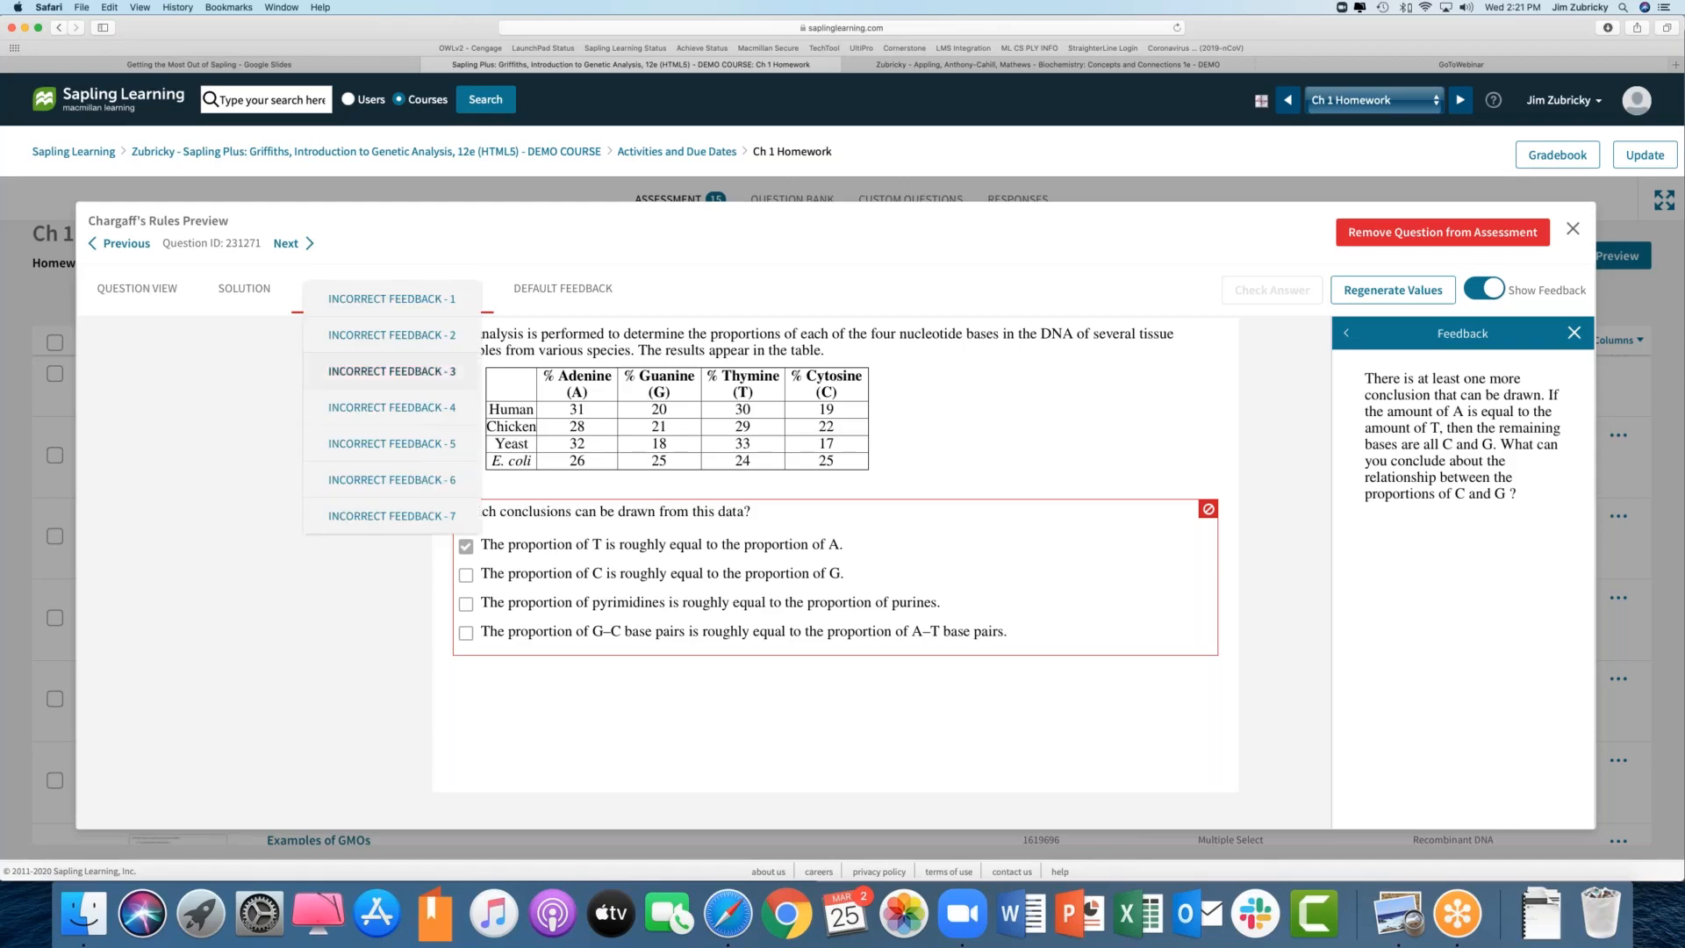
pyautogui.click(377, 371)
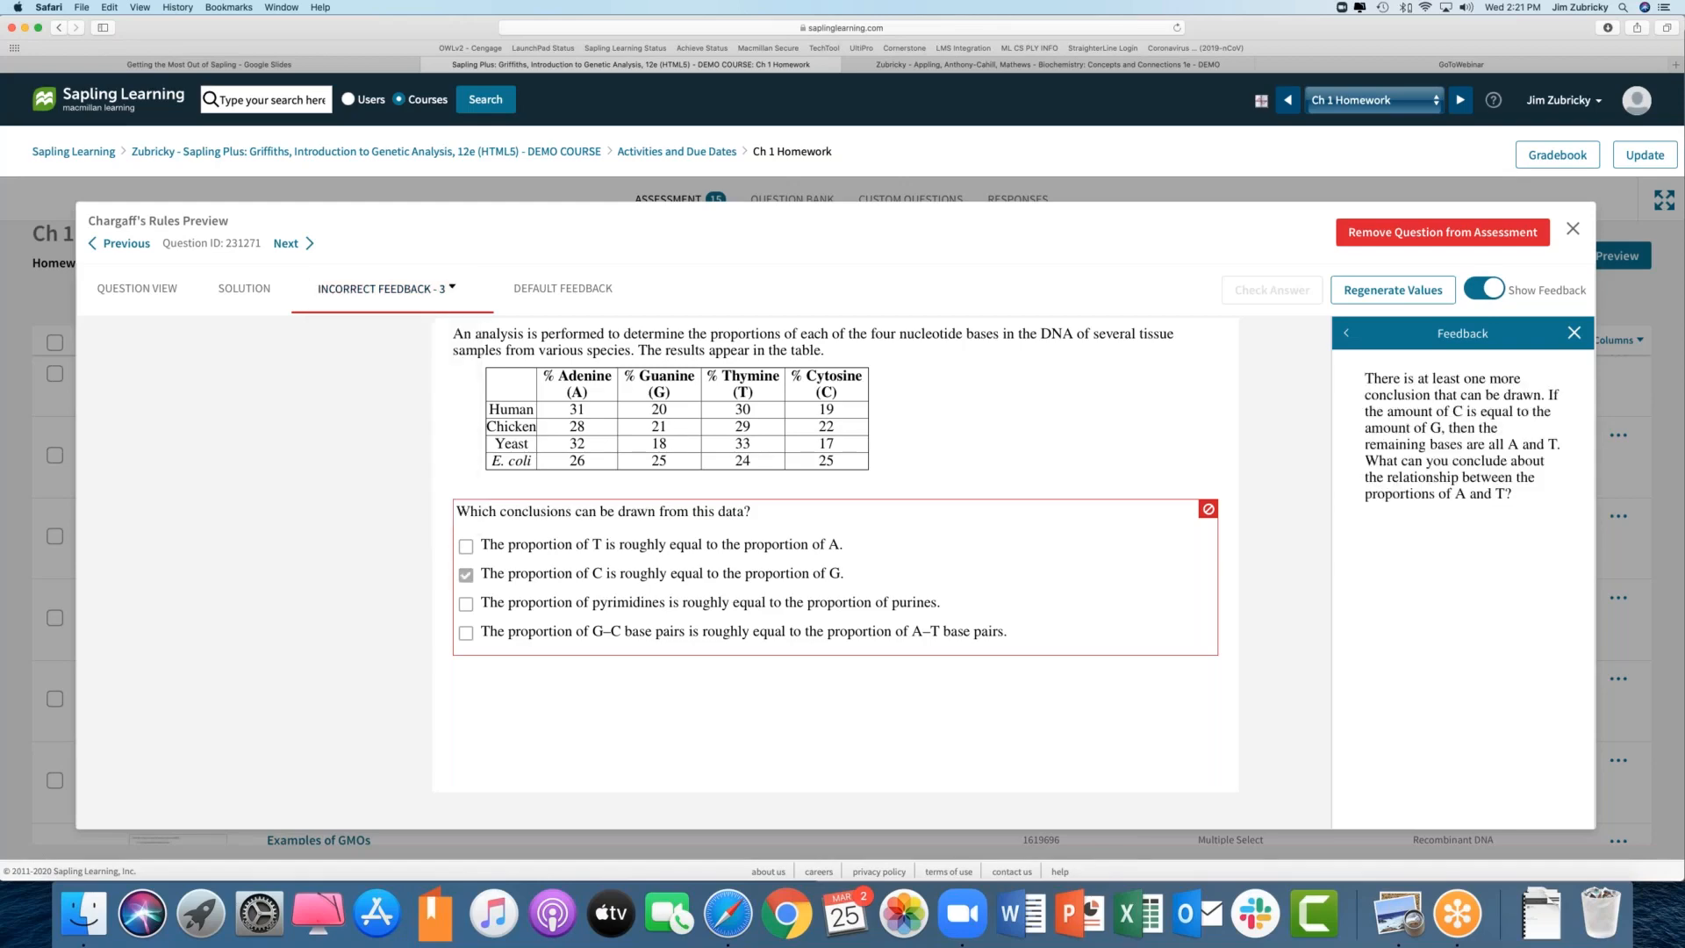
pyautogui.click(451, 287)
pyautogui.click(404, 412)
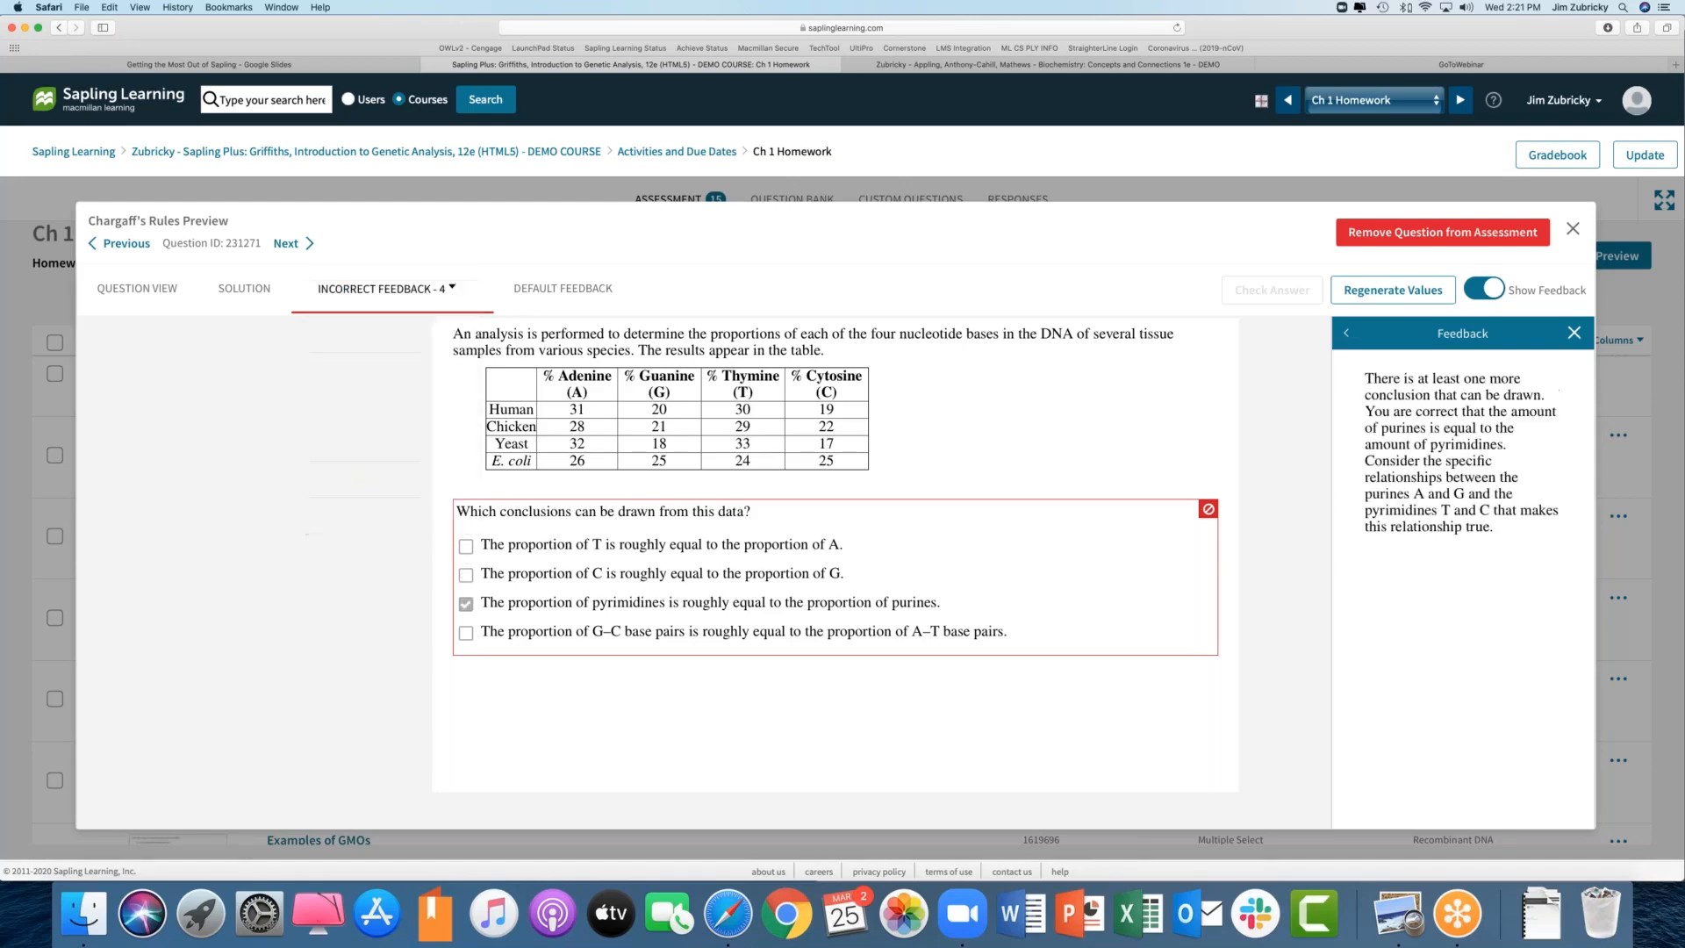
pyautogui.click(445, 292)
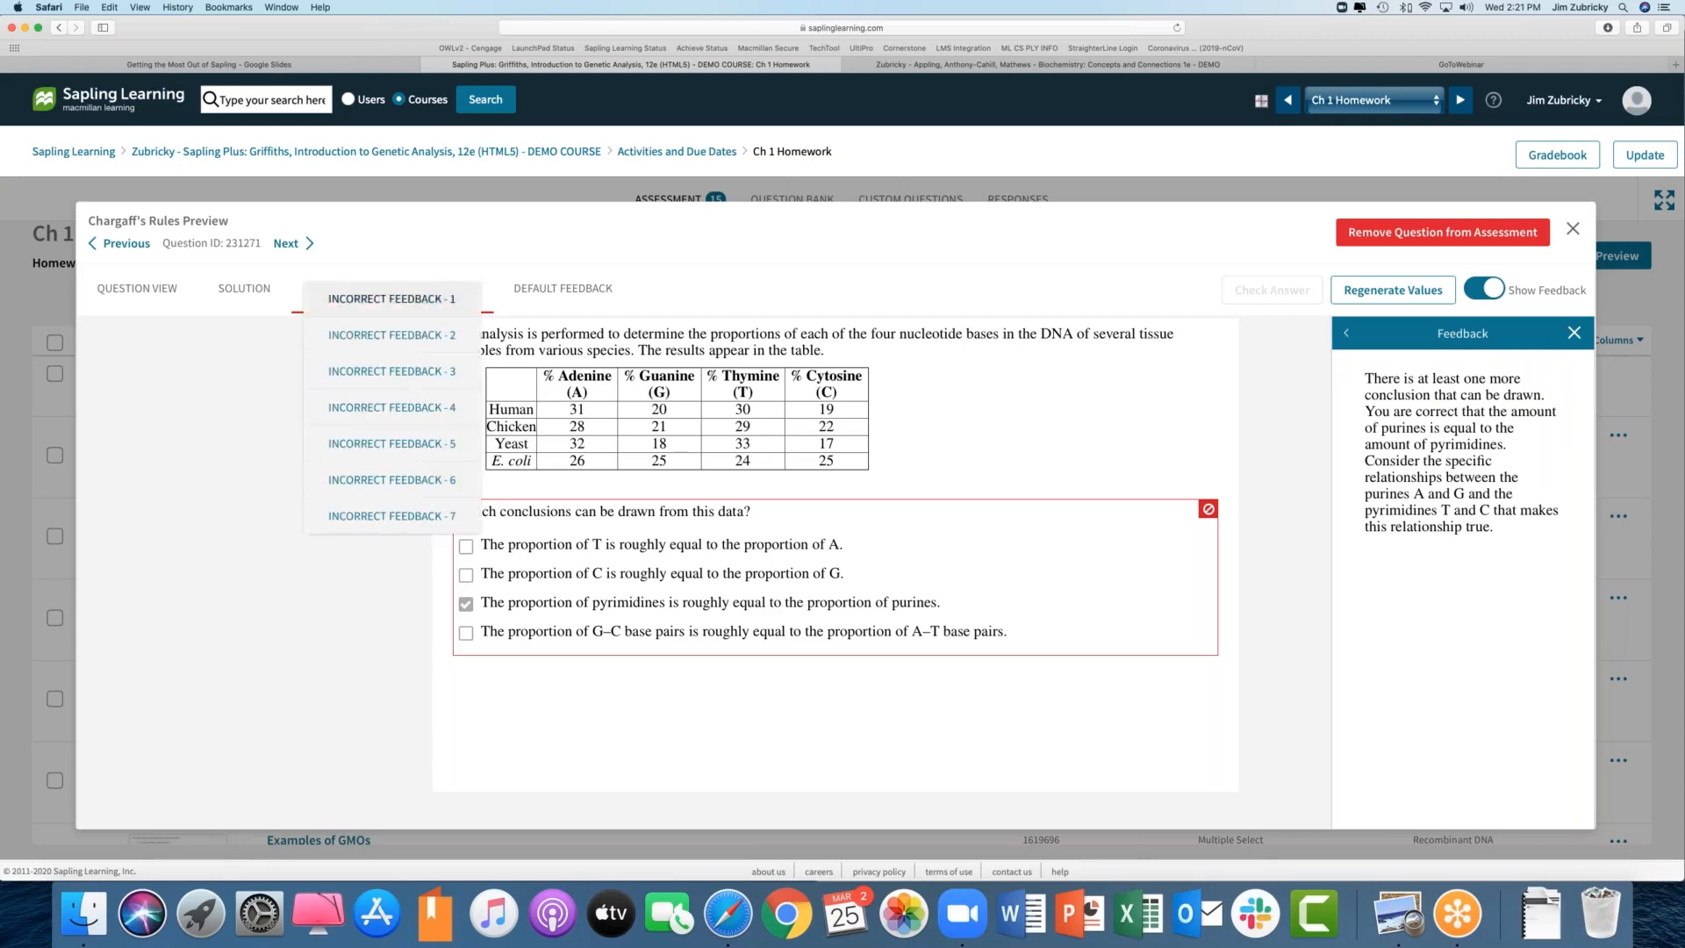
pyautogui.click(441, 452)
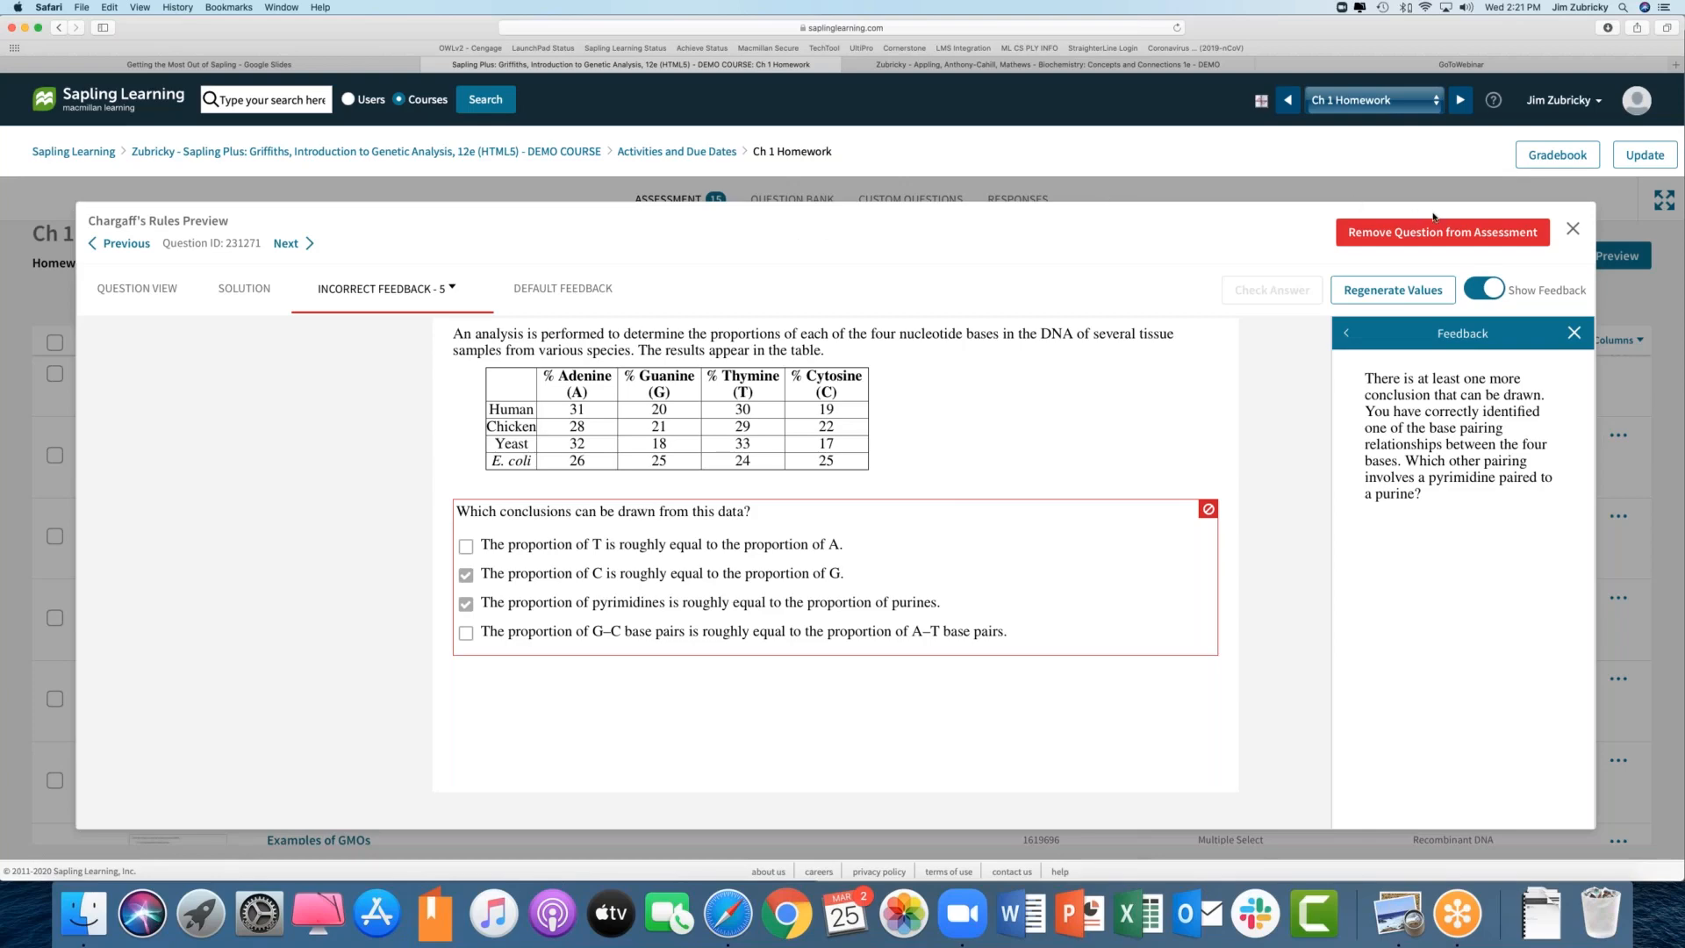
pyautogui.click(1572, 232)
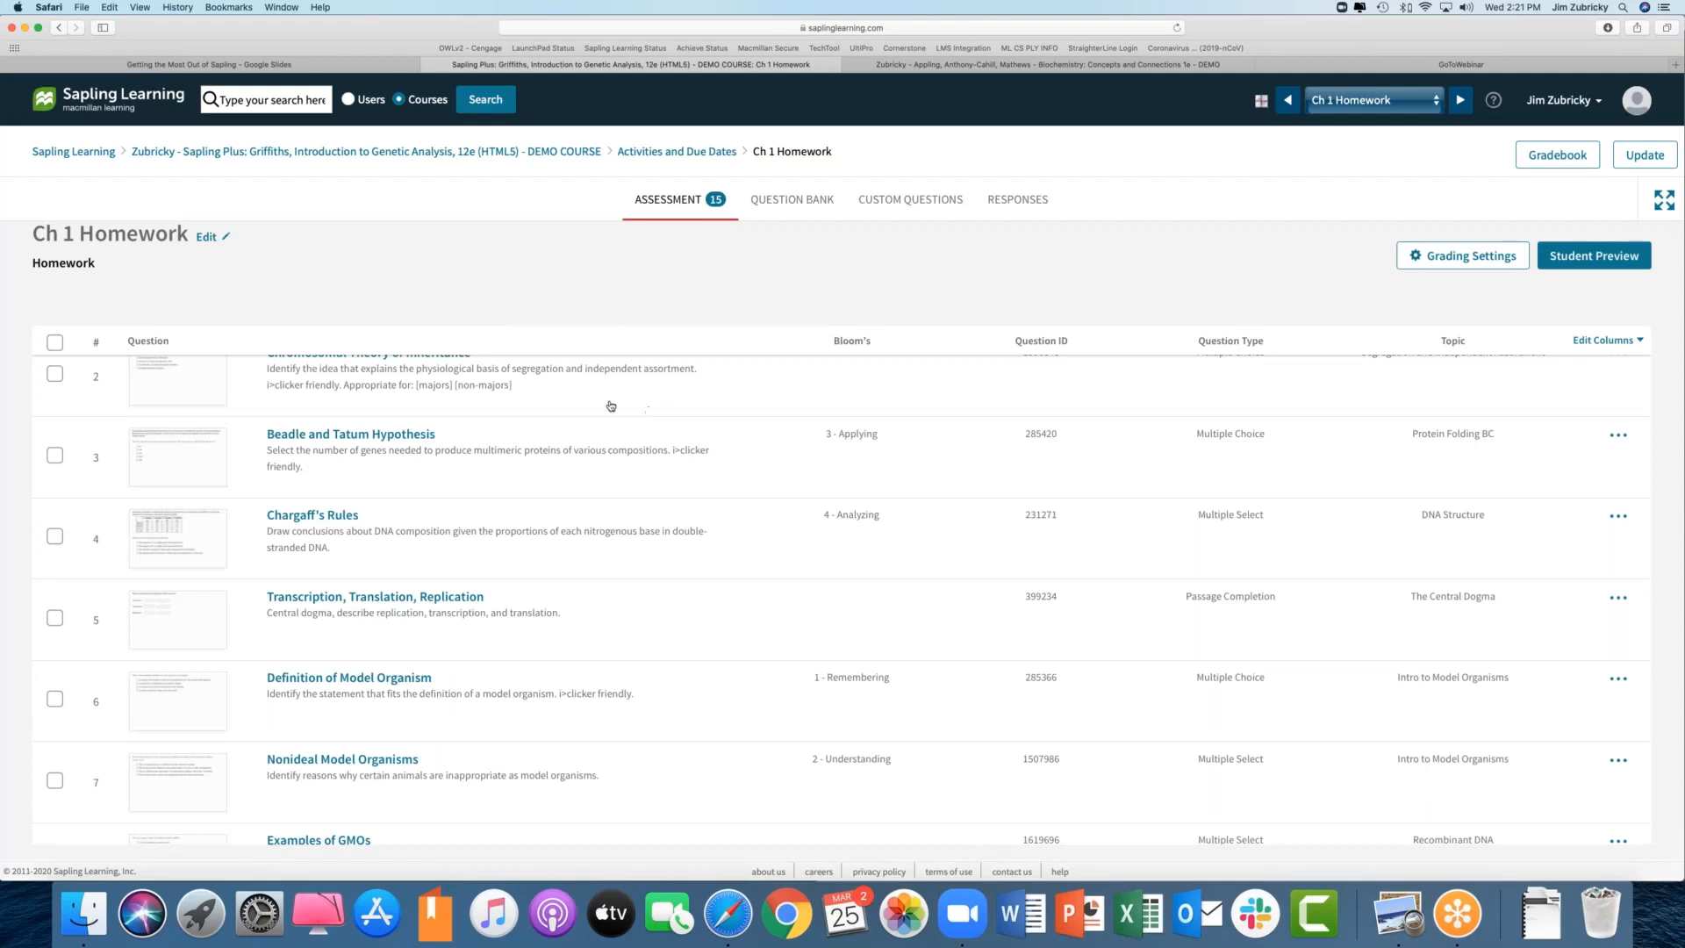
# Step: Browse the question bank to the Griffiths 12e Chapter 1, Section 1.1 objective on the experiments by which genetics developed
pyautogui.scroll(2, 608, 405)
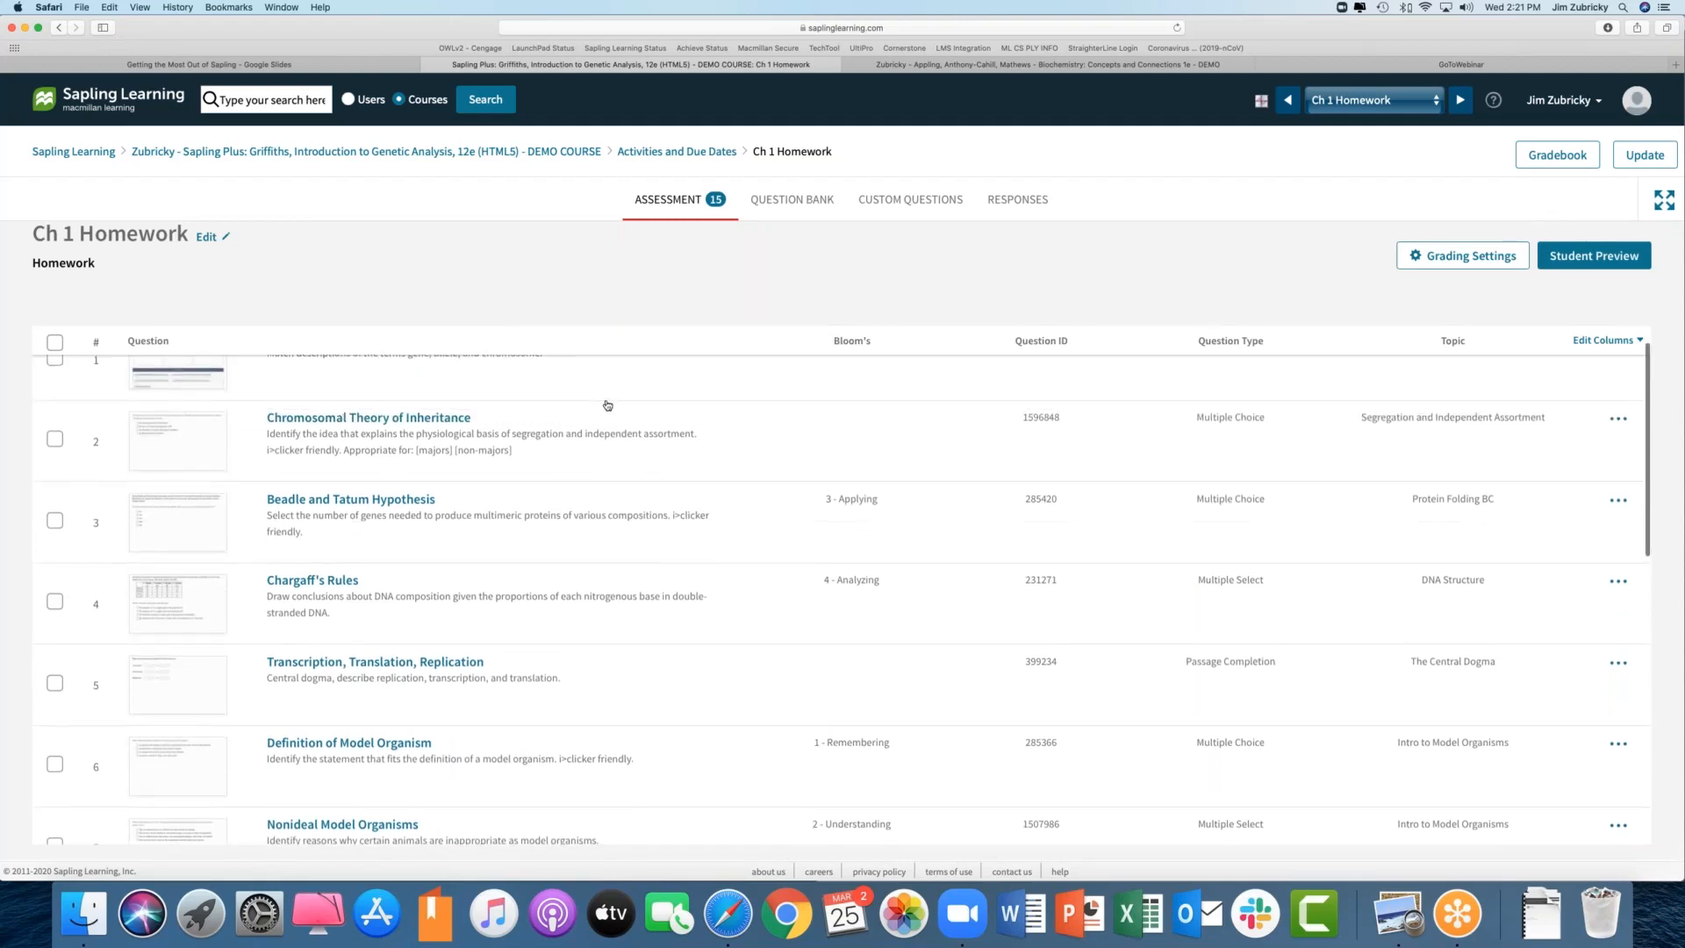
pyautogui.scroll(1, 607, 404)
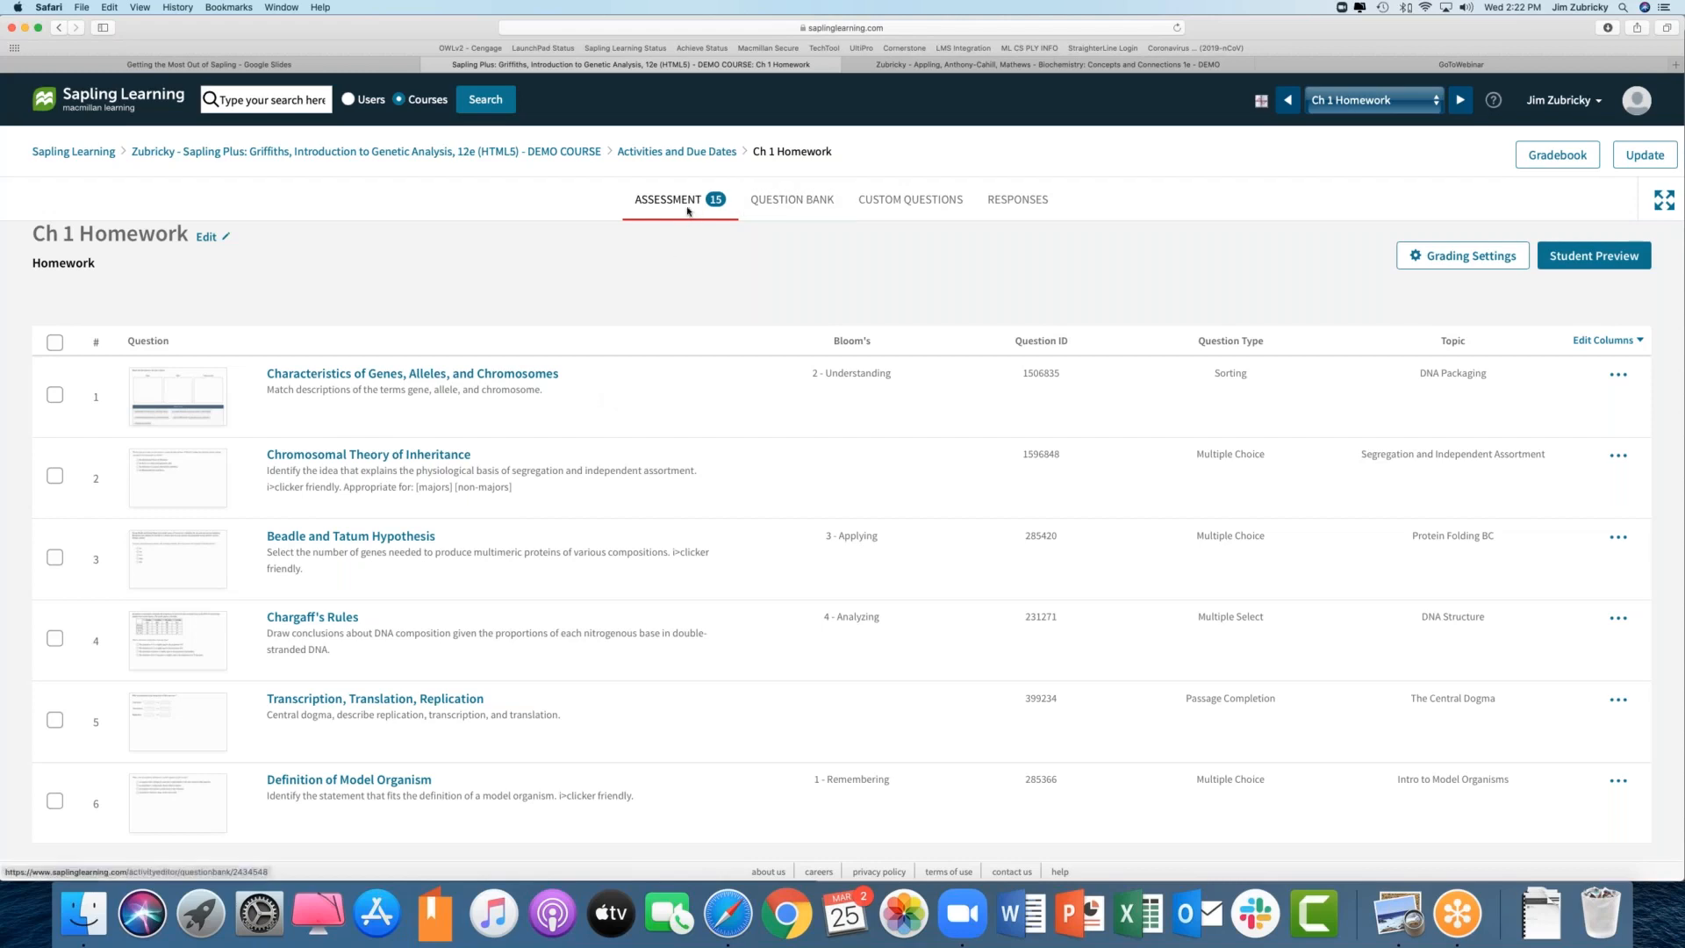
pyautogui.click(800, 211)
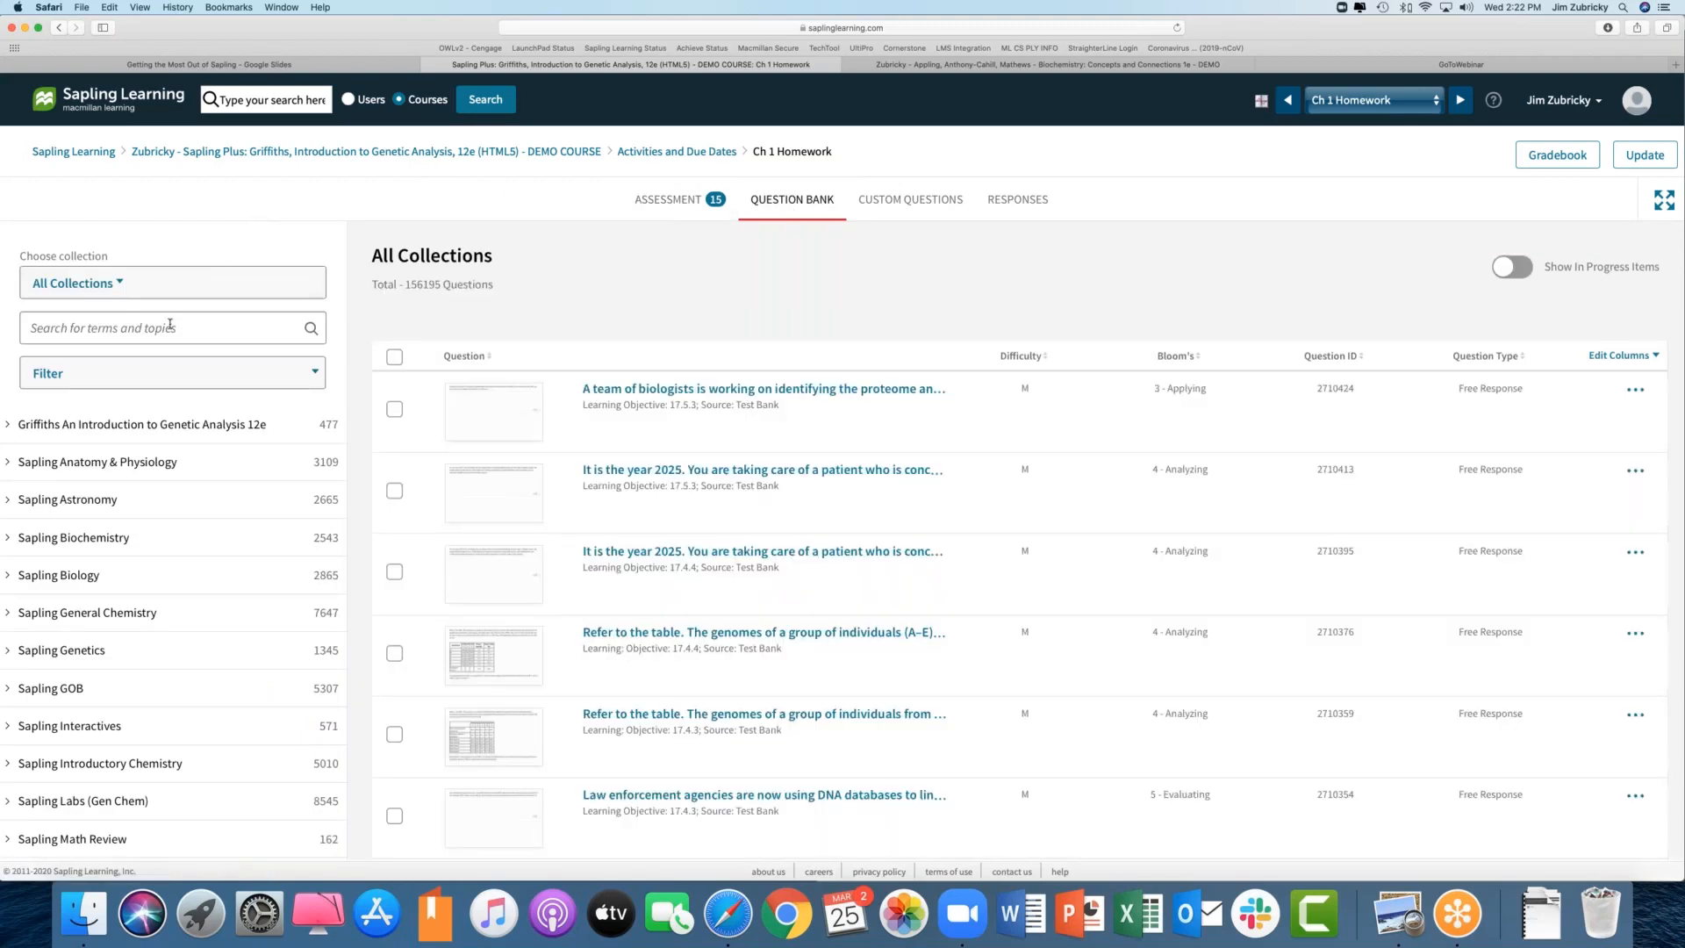
pyautogui.scroll(-2, 207, 431)
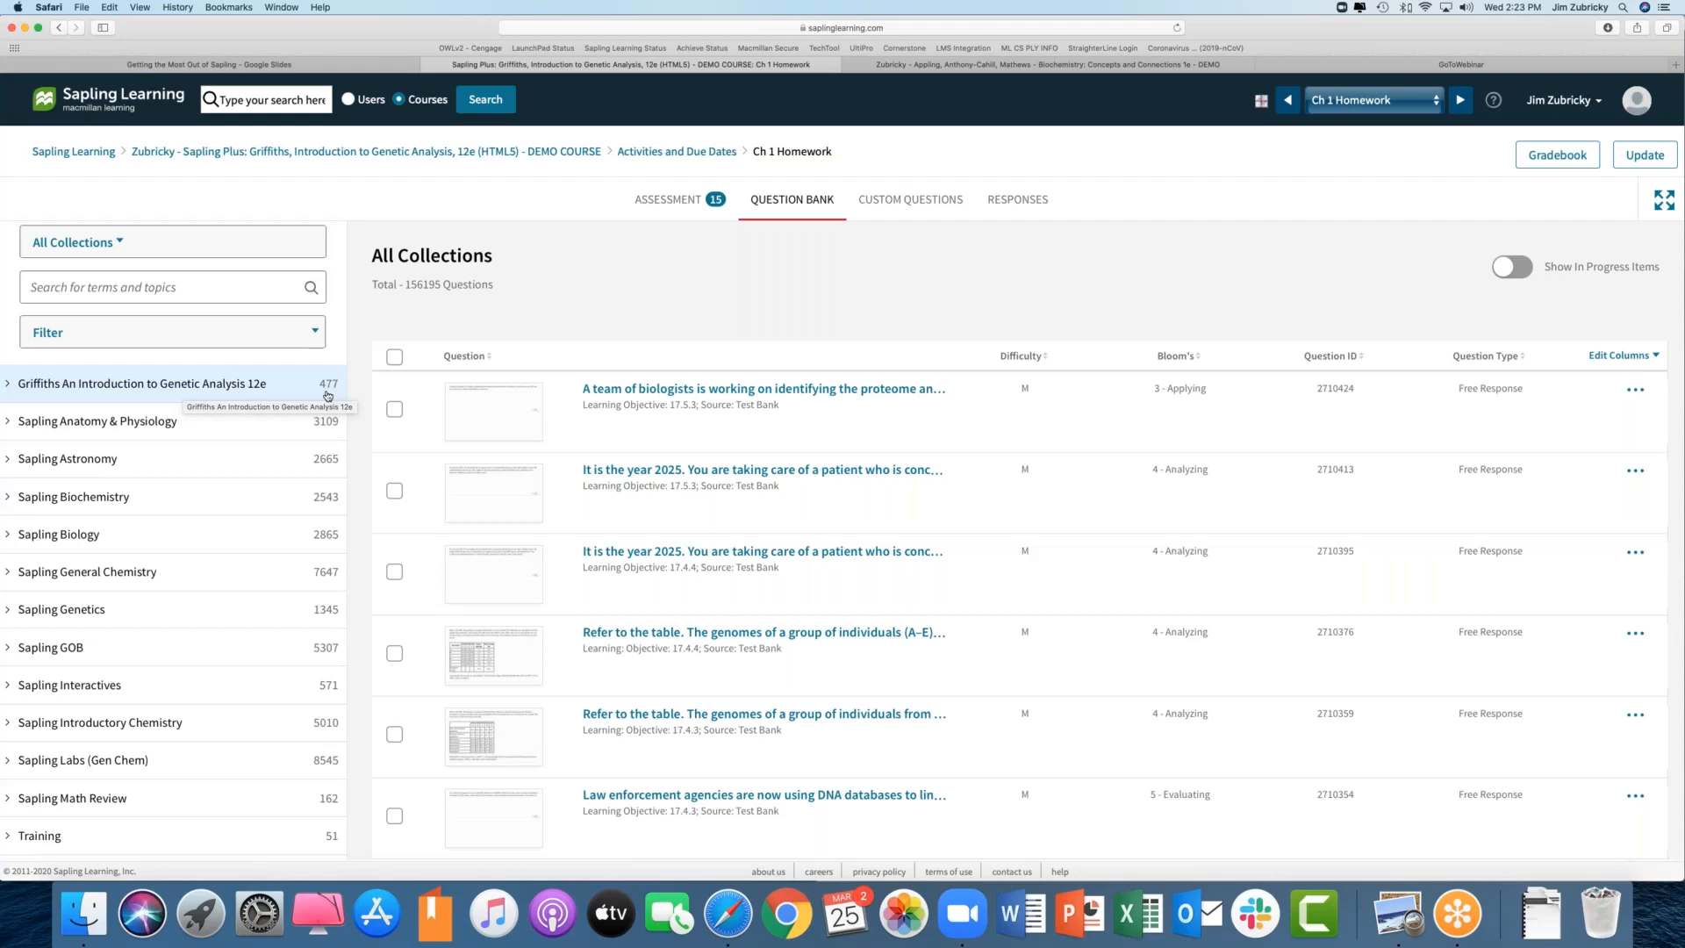
pyautogui.click(281, 392)
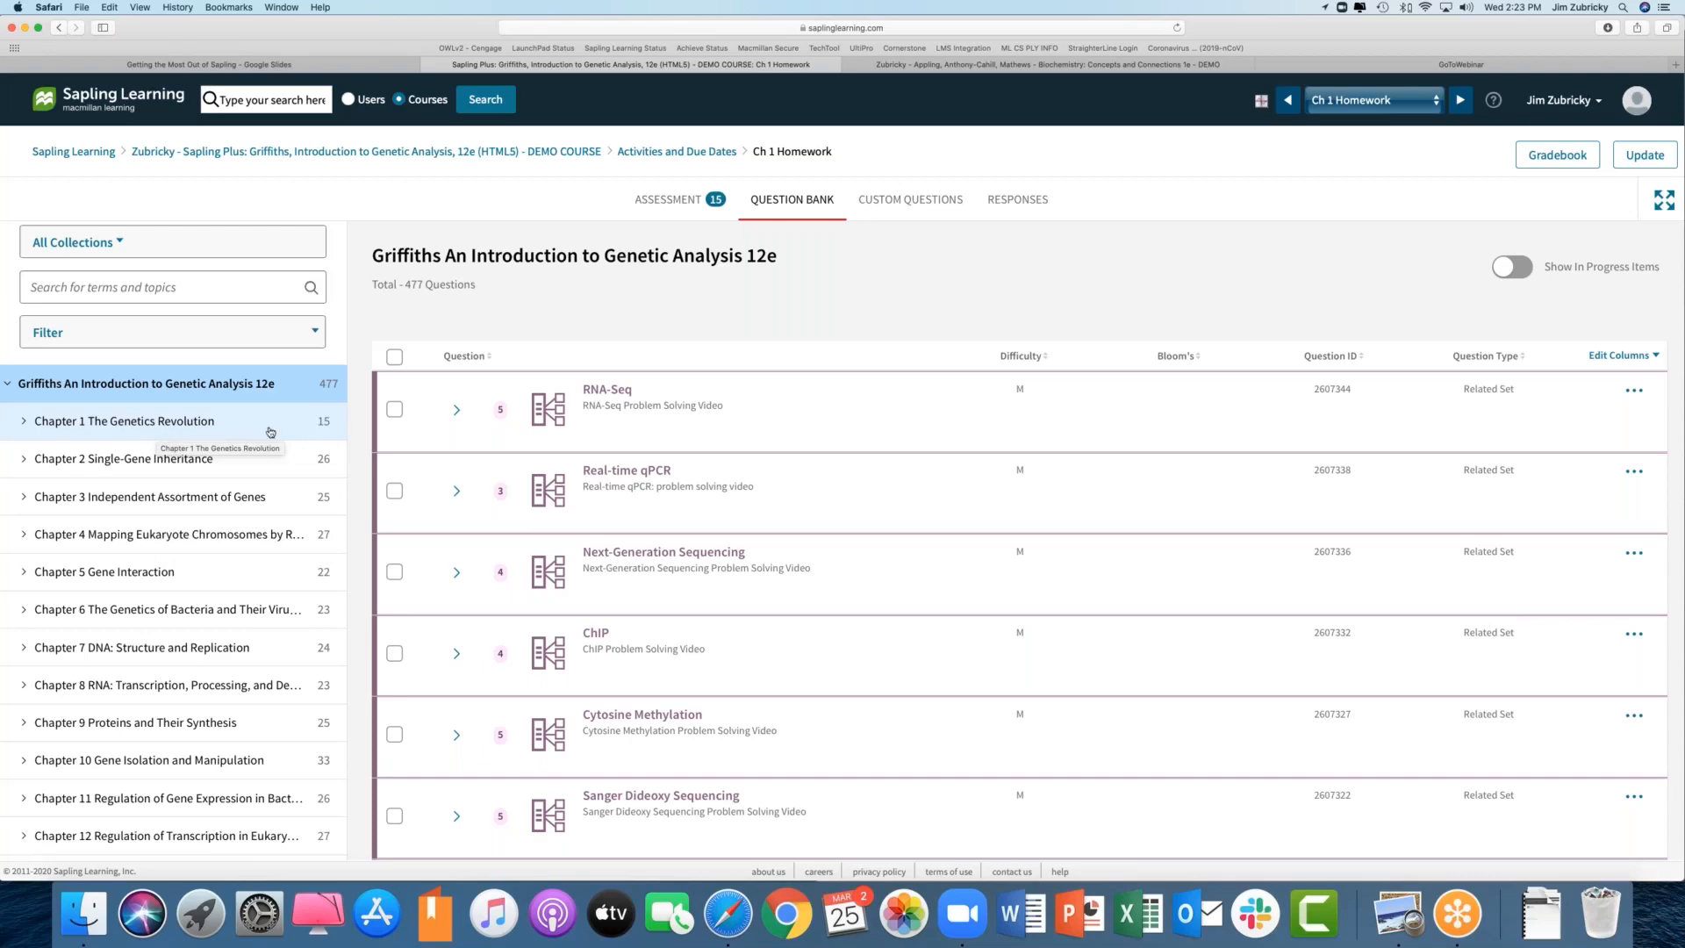
pyautogui.click(189, 428)
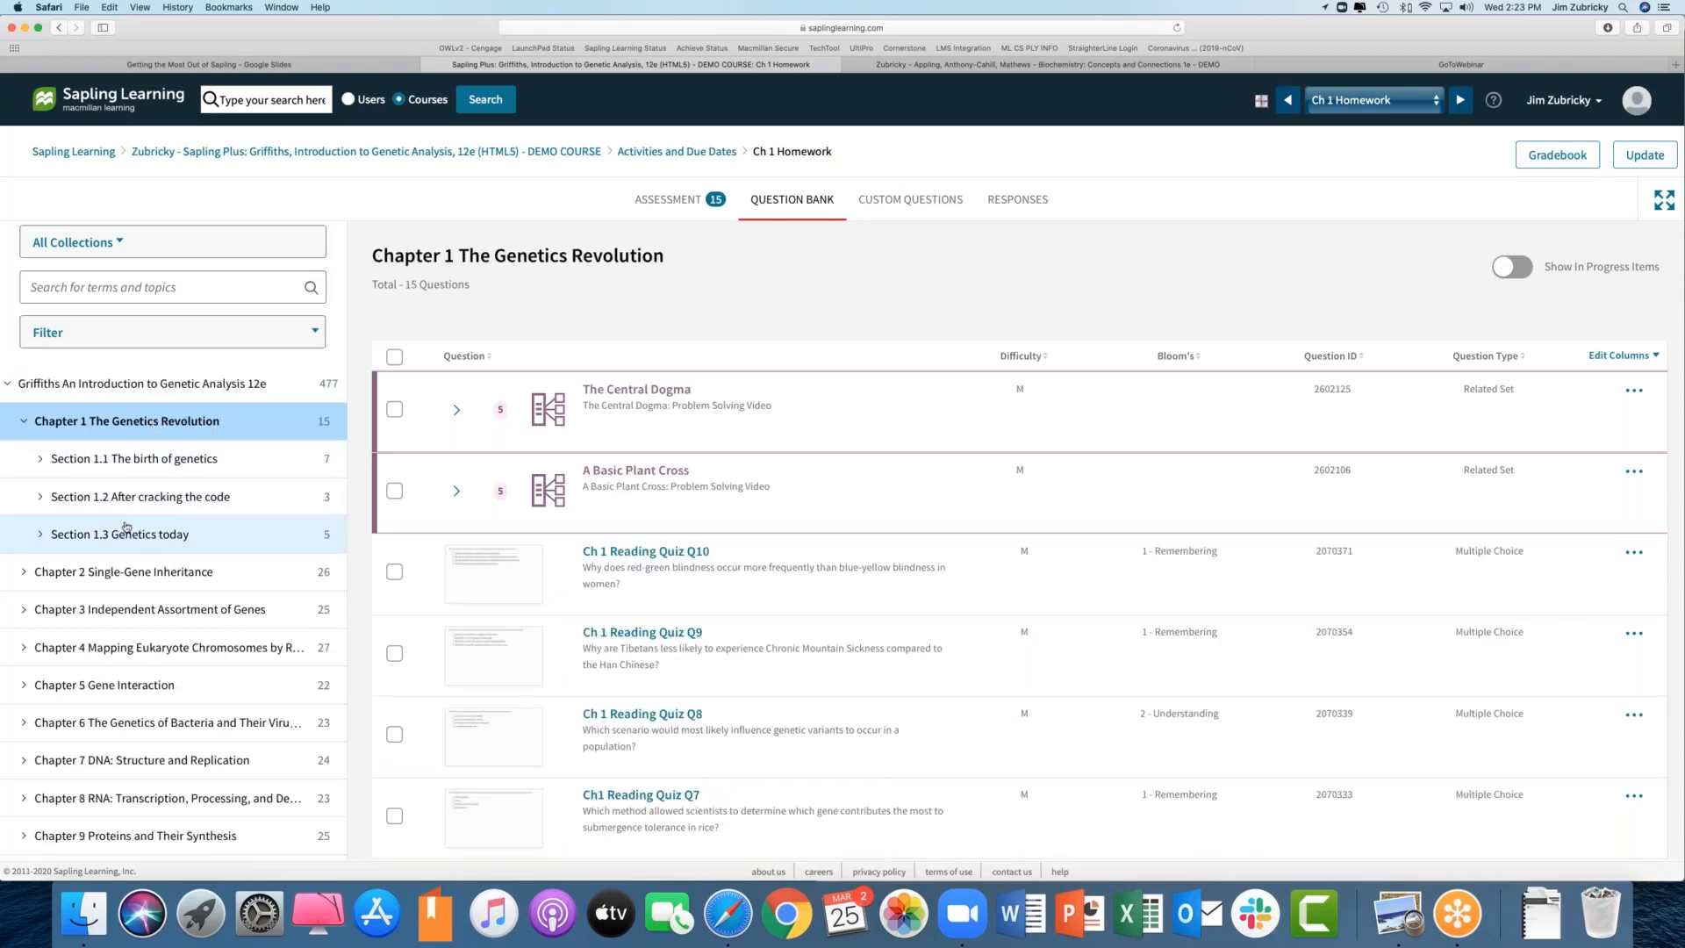
pyautogui.click(123, 459)
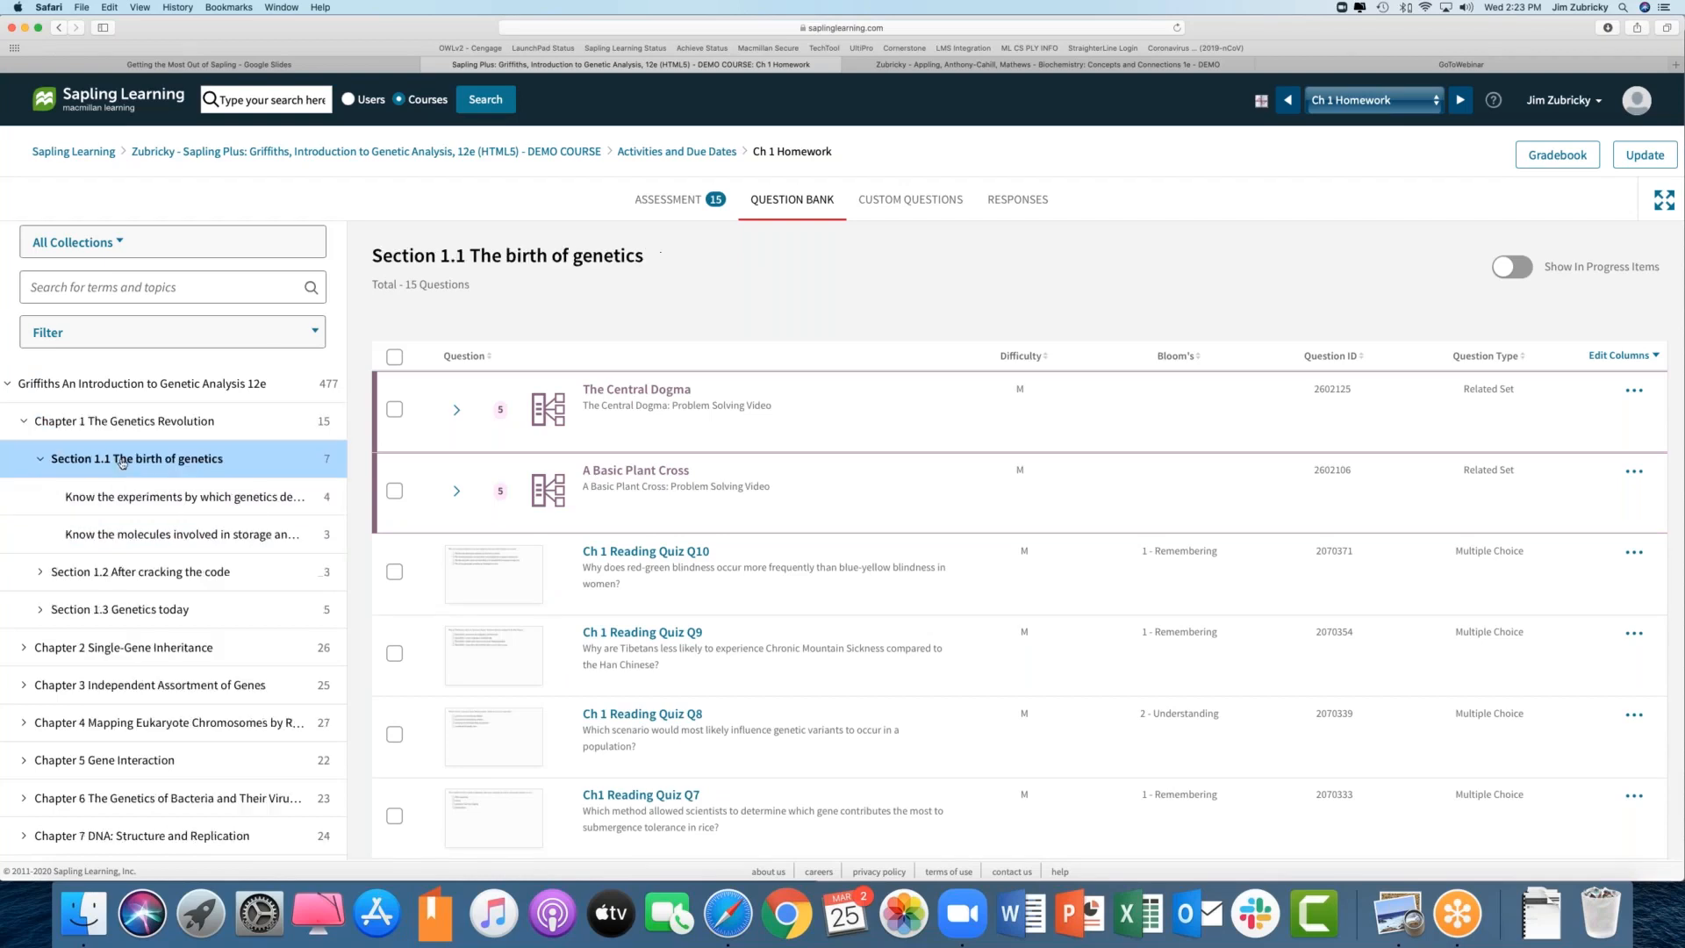
pyautogui.click(144, 500)
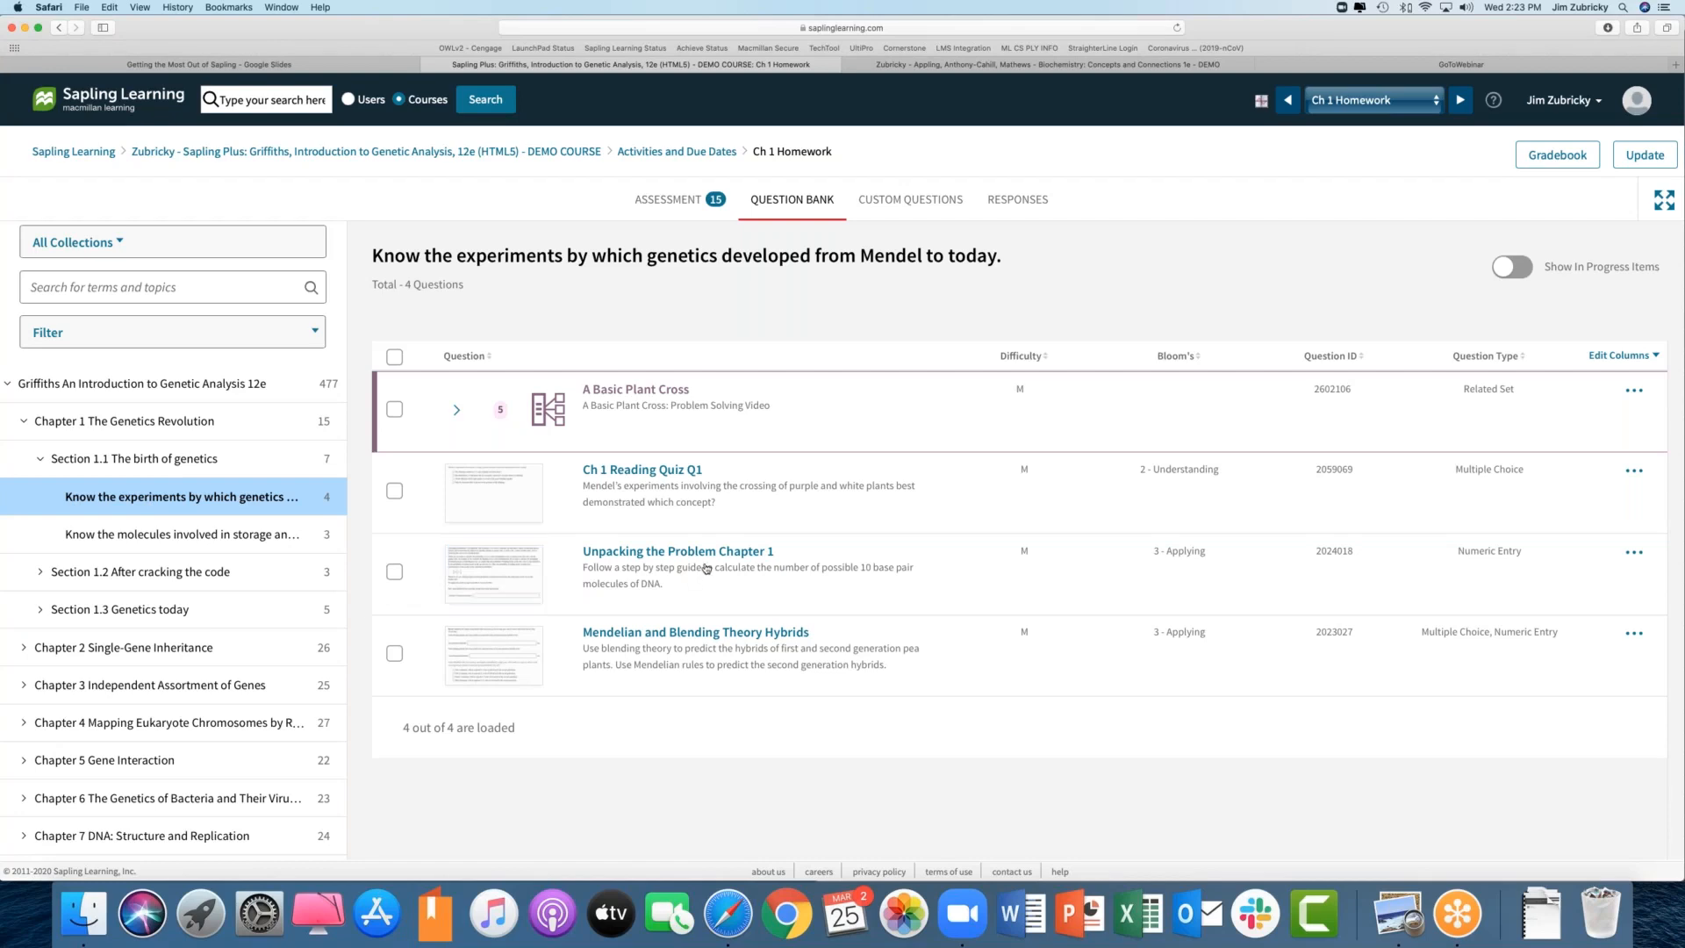
# Step: Preview the Unpacking the Problem Chapter 1 question with its solution and close the preview
pyautogui.click(511, 582)
pyautogui.click(244, 289)
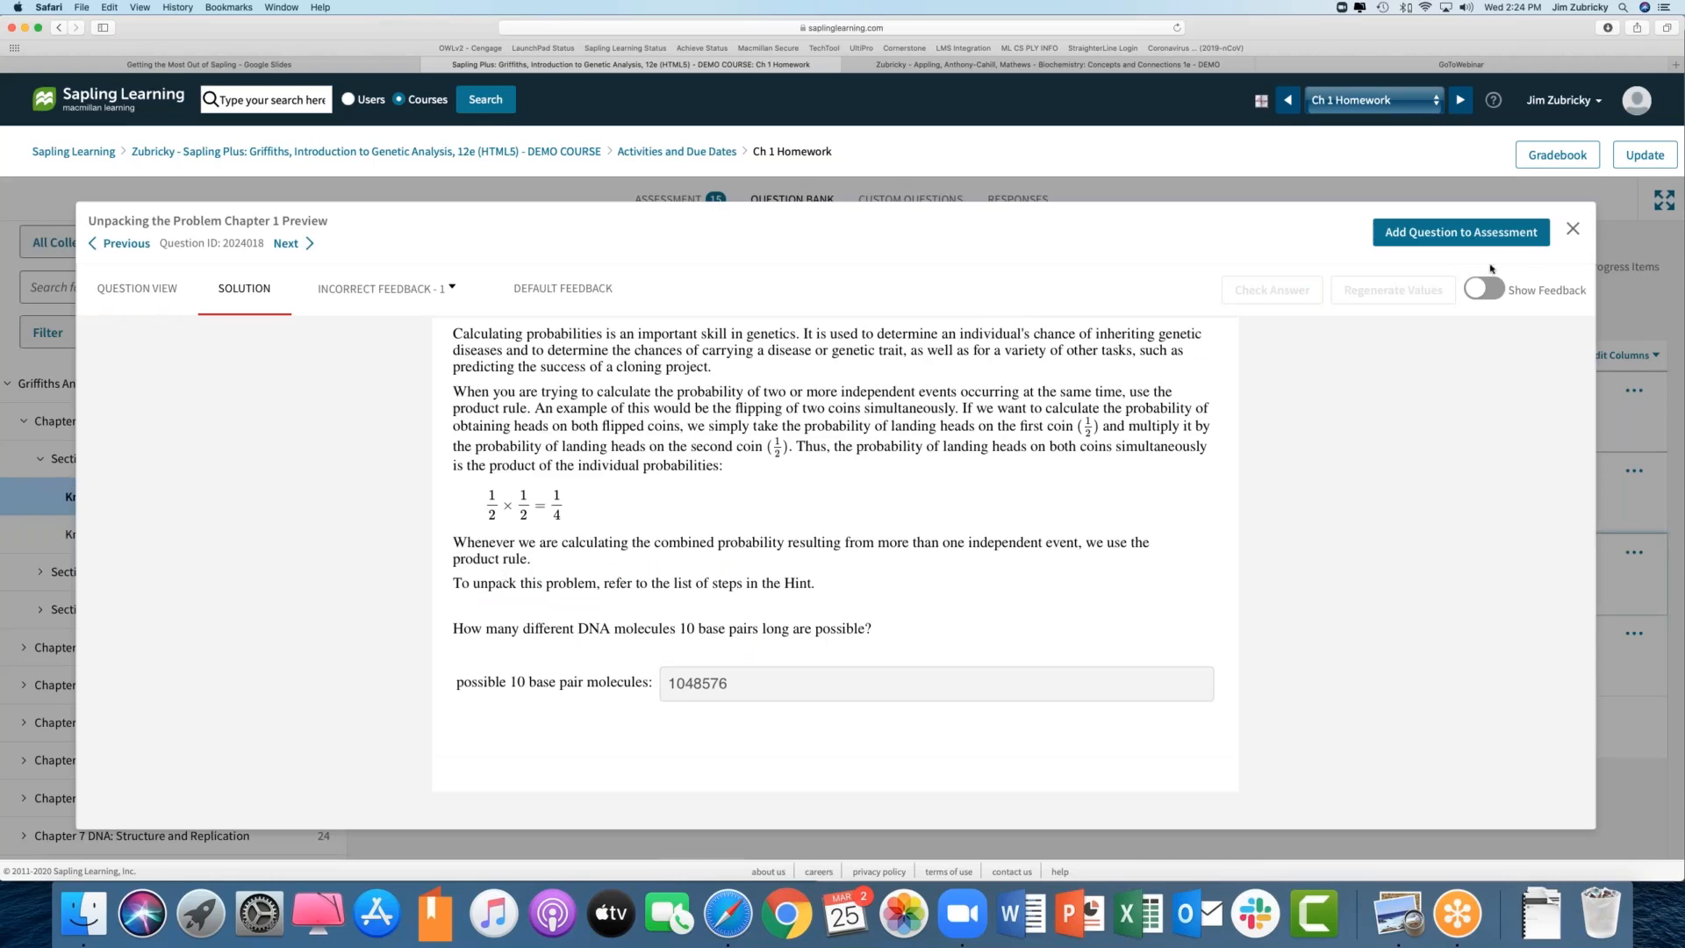
pyautogui.click(1574, 230)
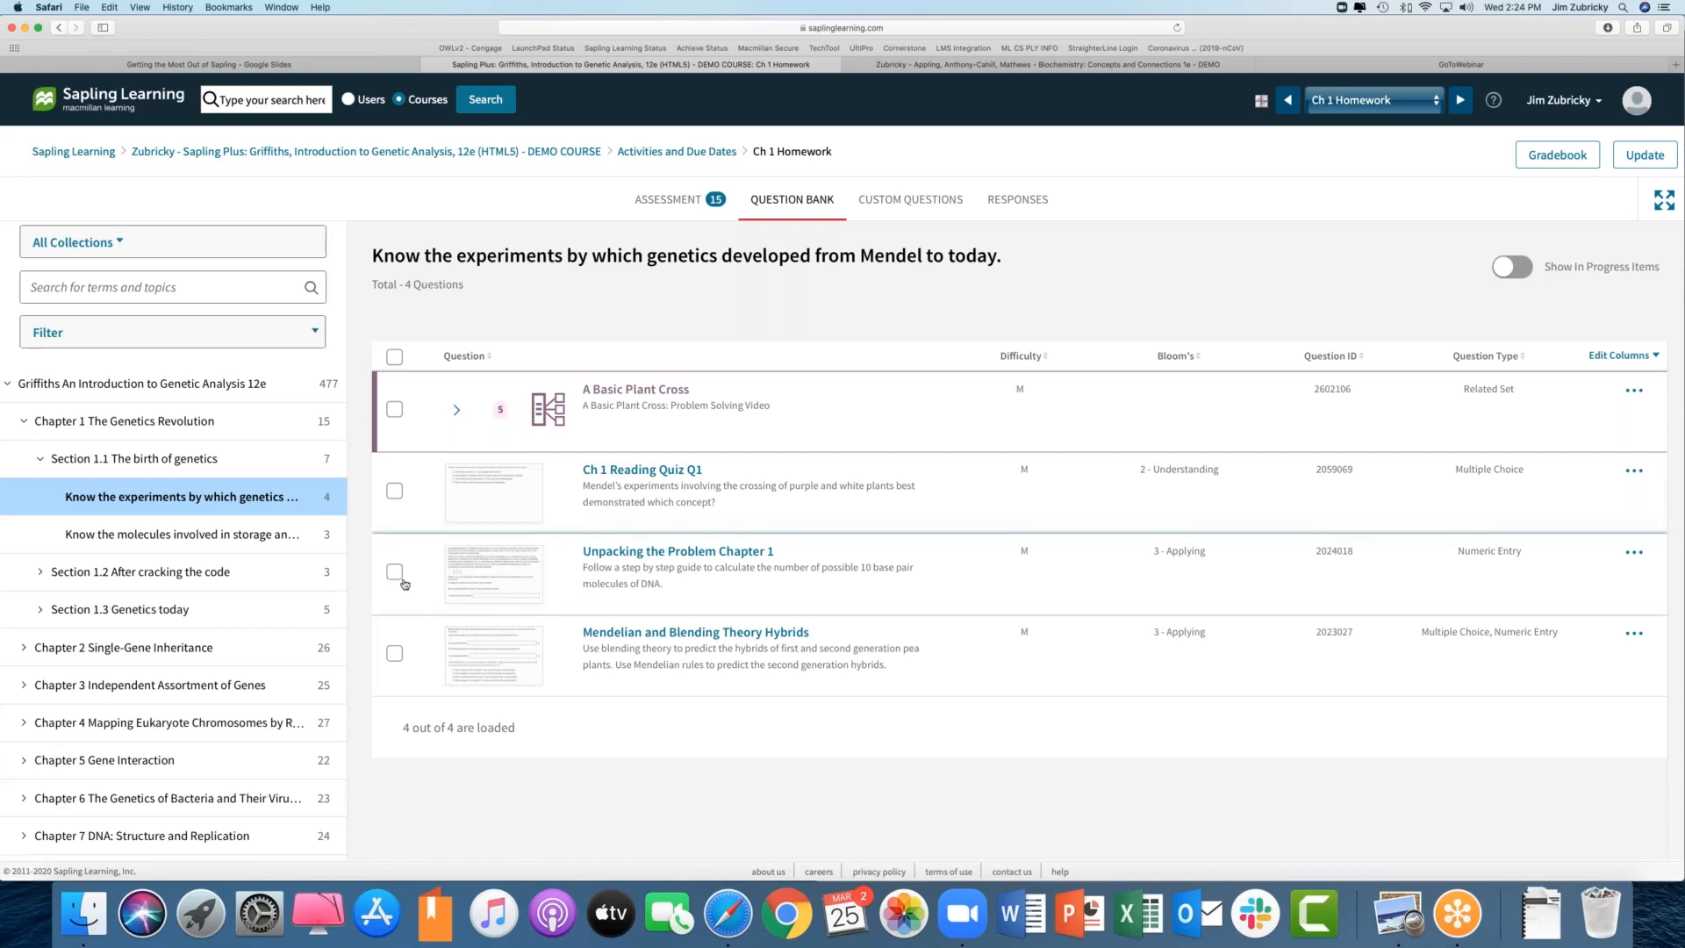
# Step: Add the Unpacking the Problem Chapter 1 question to the assignment and locate it in the assessment list
pyautogui.click(395, 574)
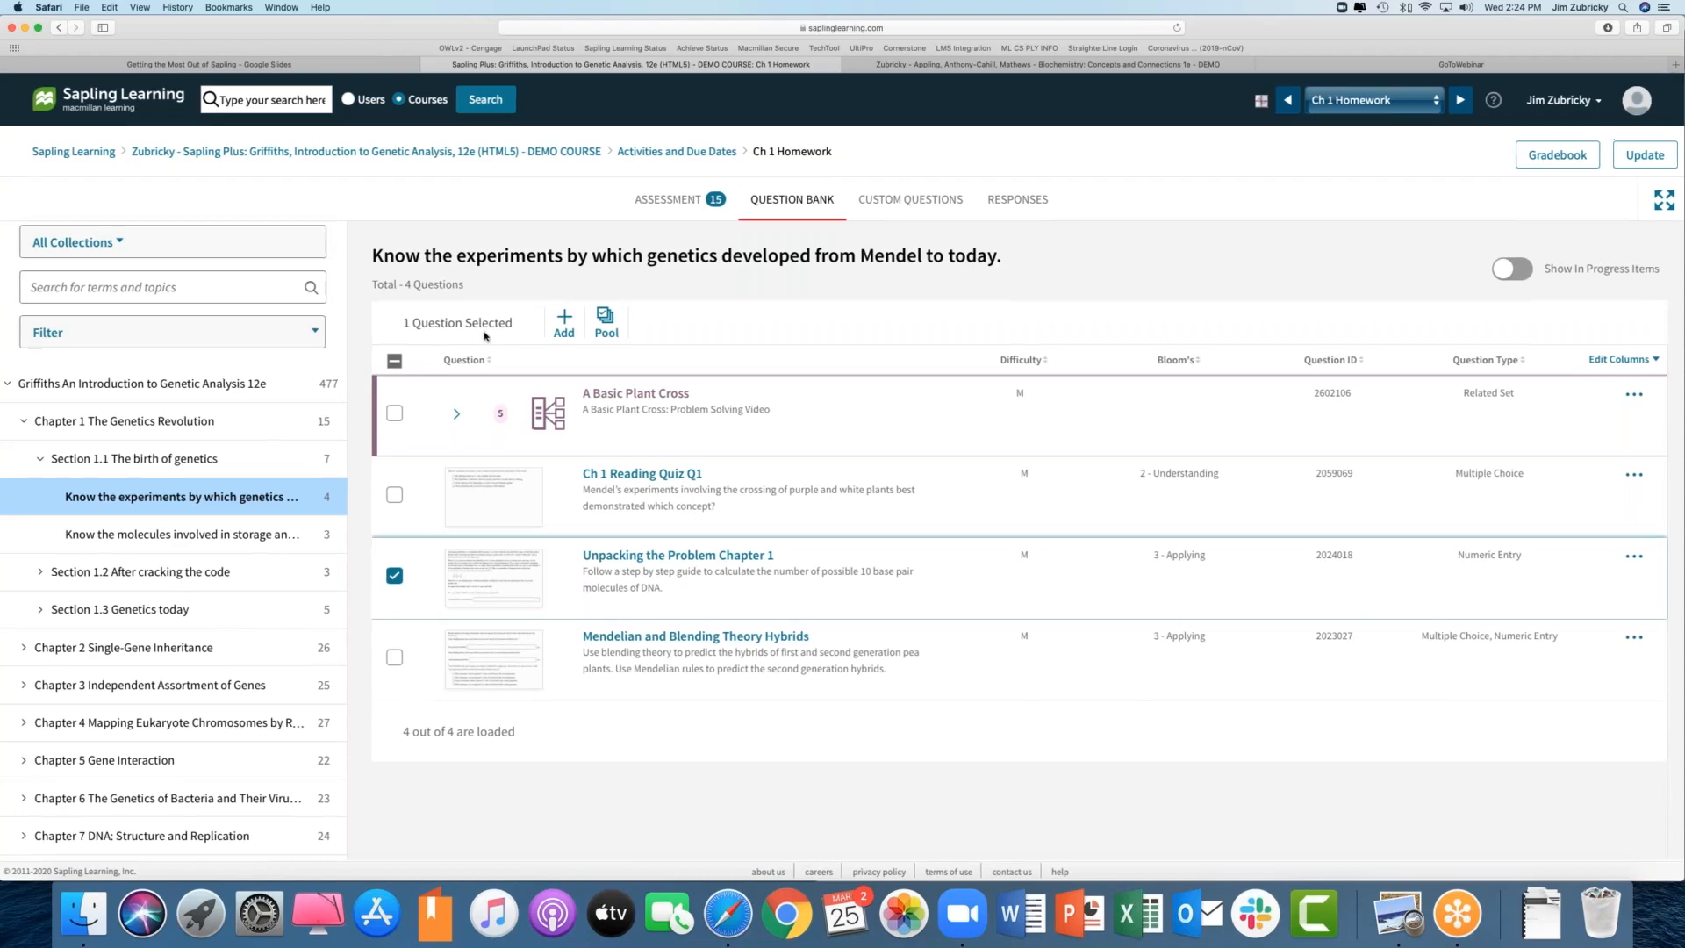
pyautogui.click(567, 325)
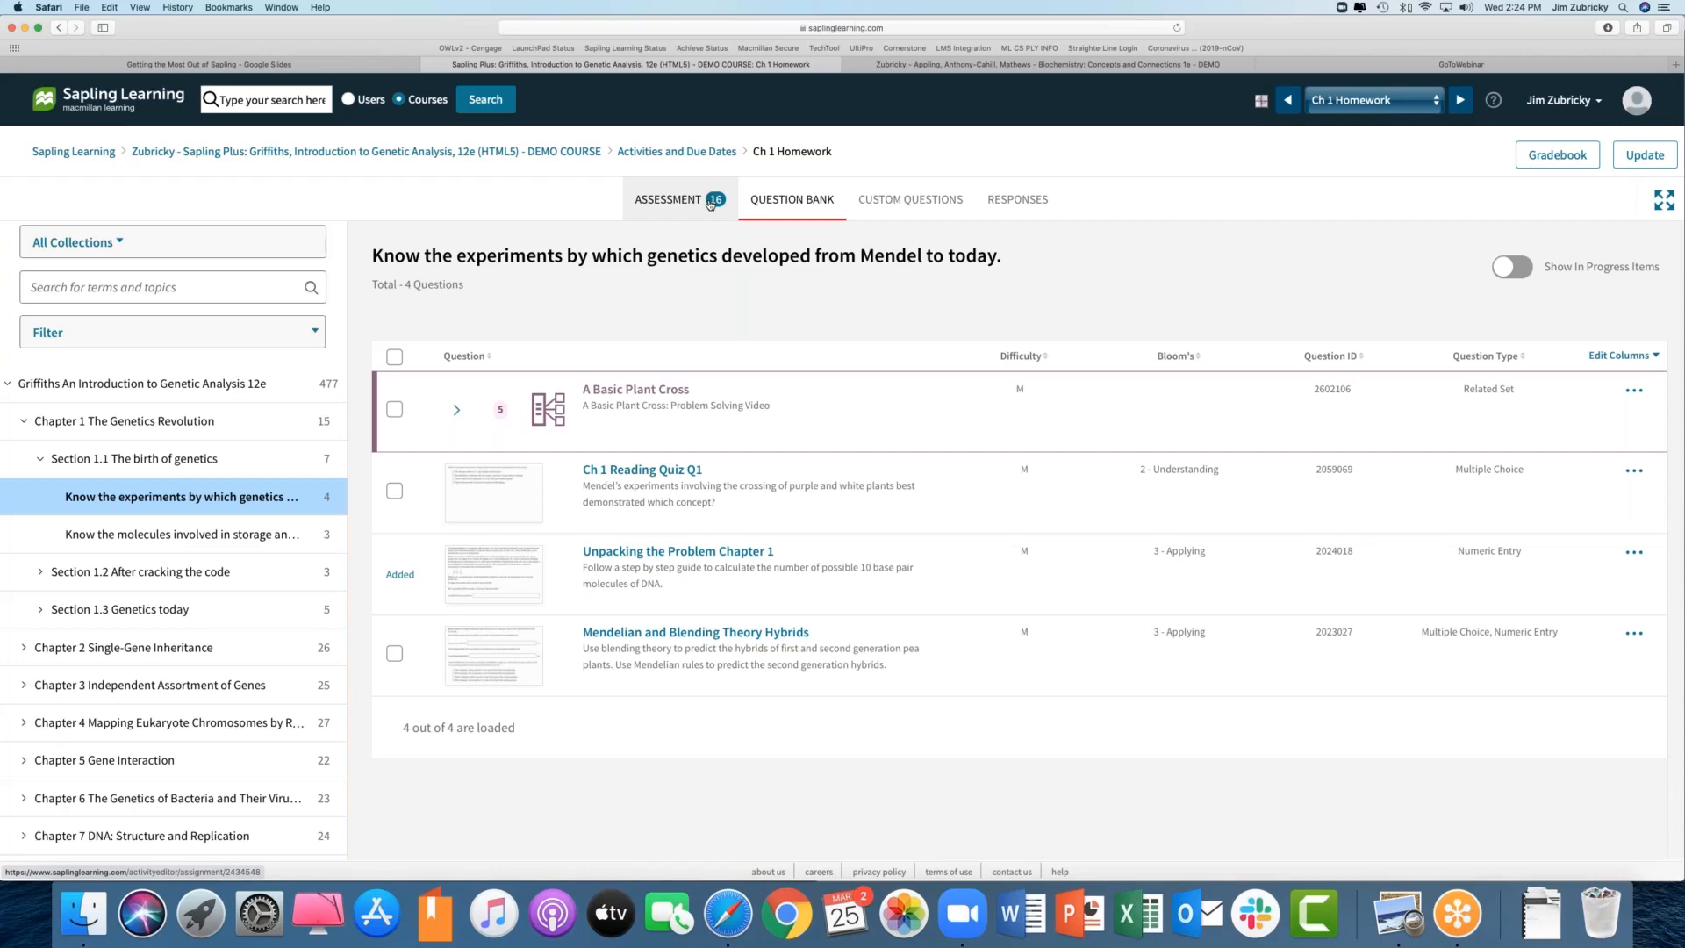
pyautogui.click(711, 201)
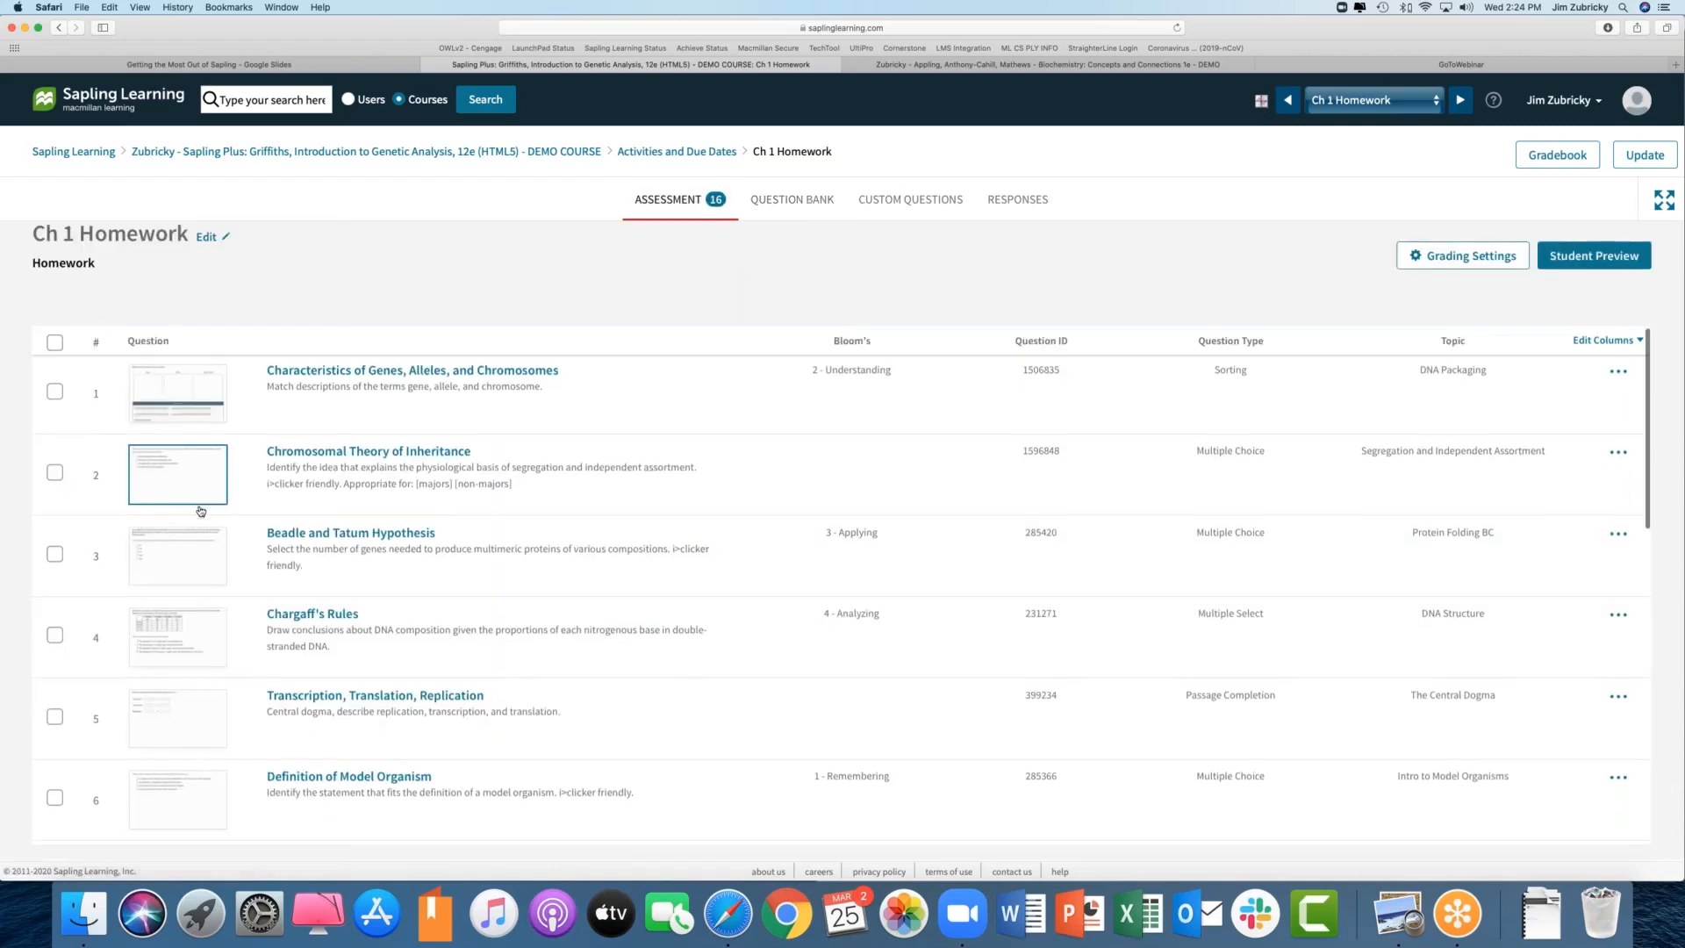
pyautogui.scroll(-1, 201, 512)
pyautogui.scroll(-10, 201, 511)
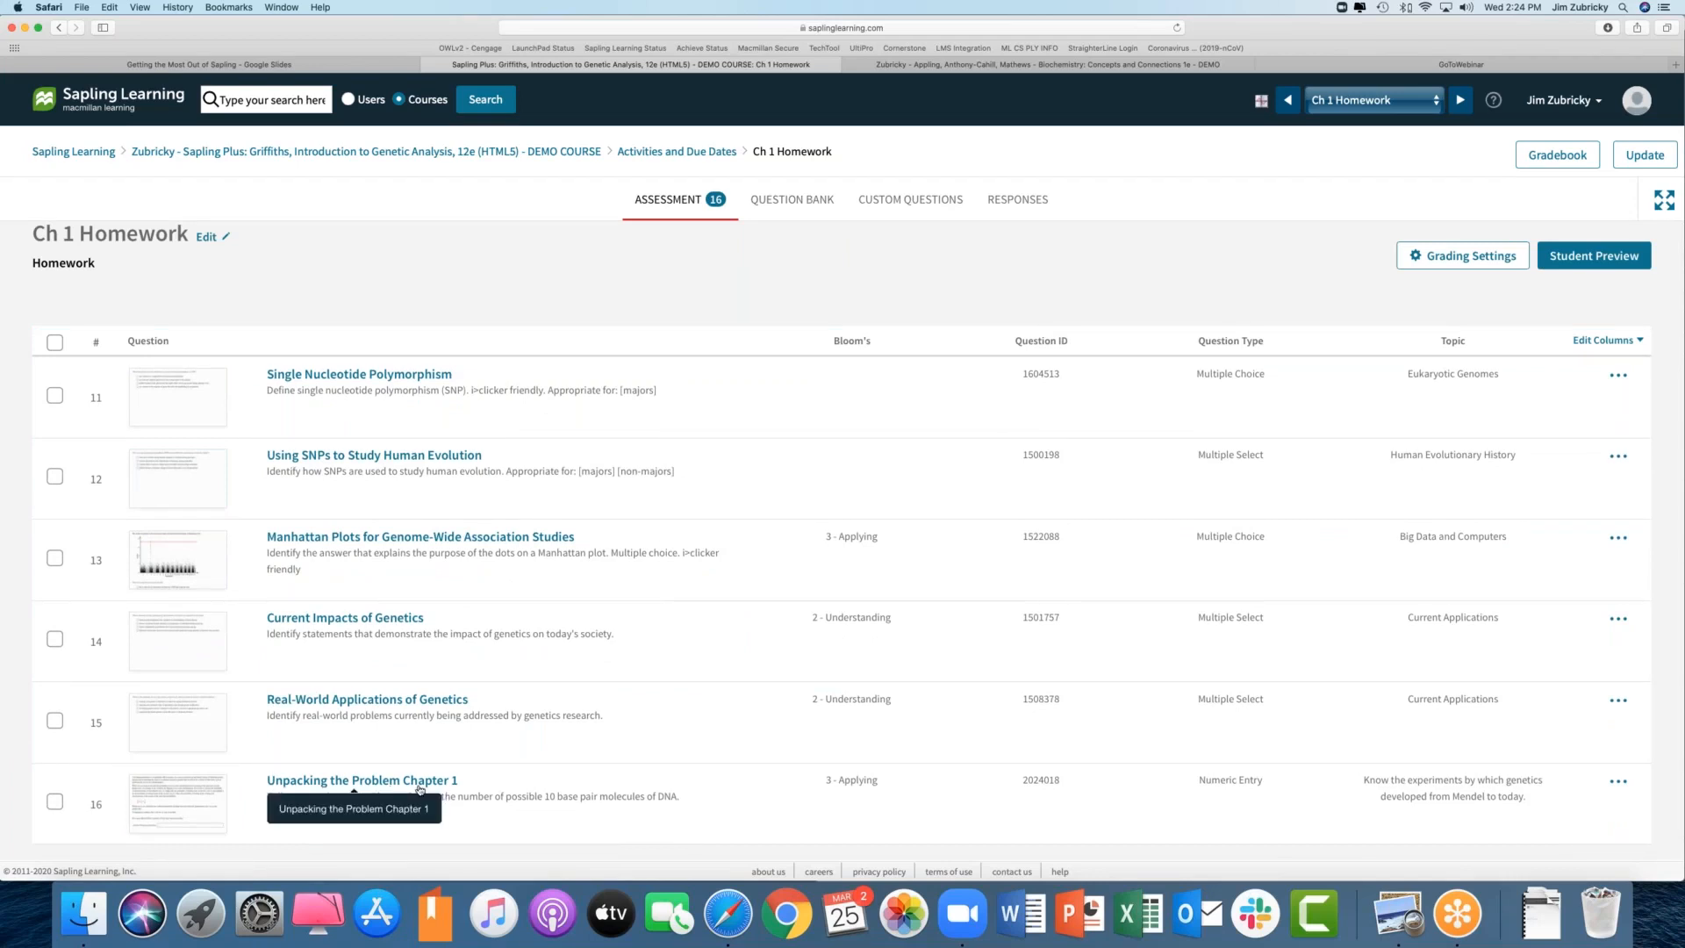
# Step: Show and dismiss the reorder options for the Unpacking the Problem Chapter 1 question, and remove that question from the assignment
pyautogui.click(55, 802)
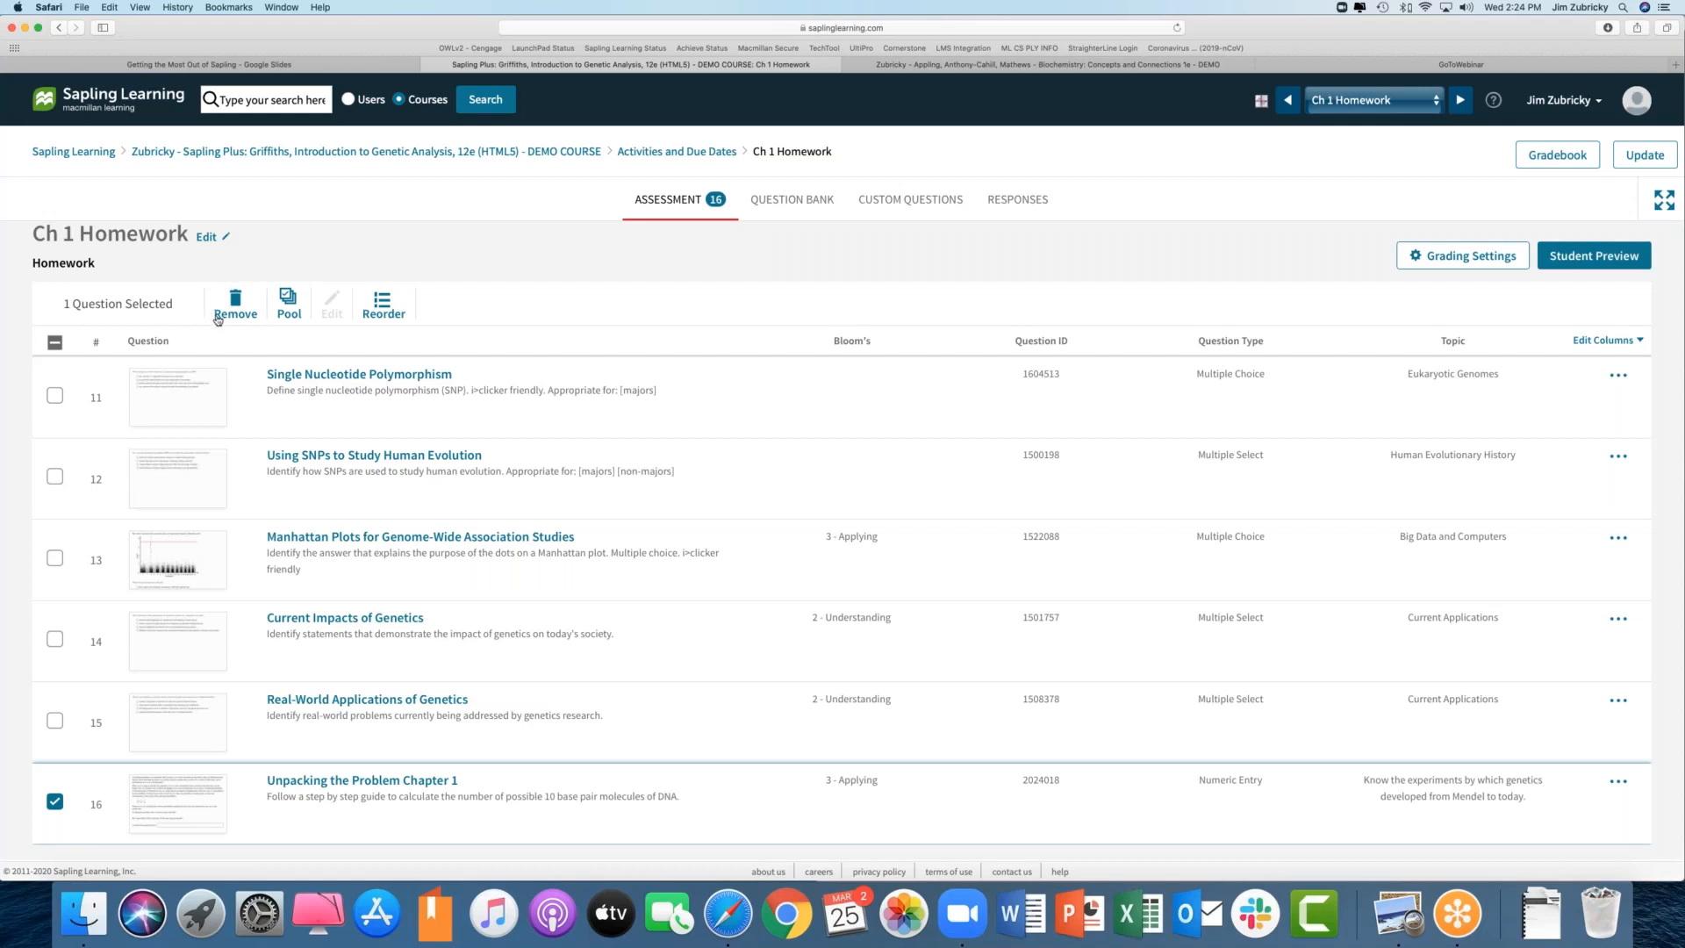
pyautogui.click(384, 307)
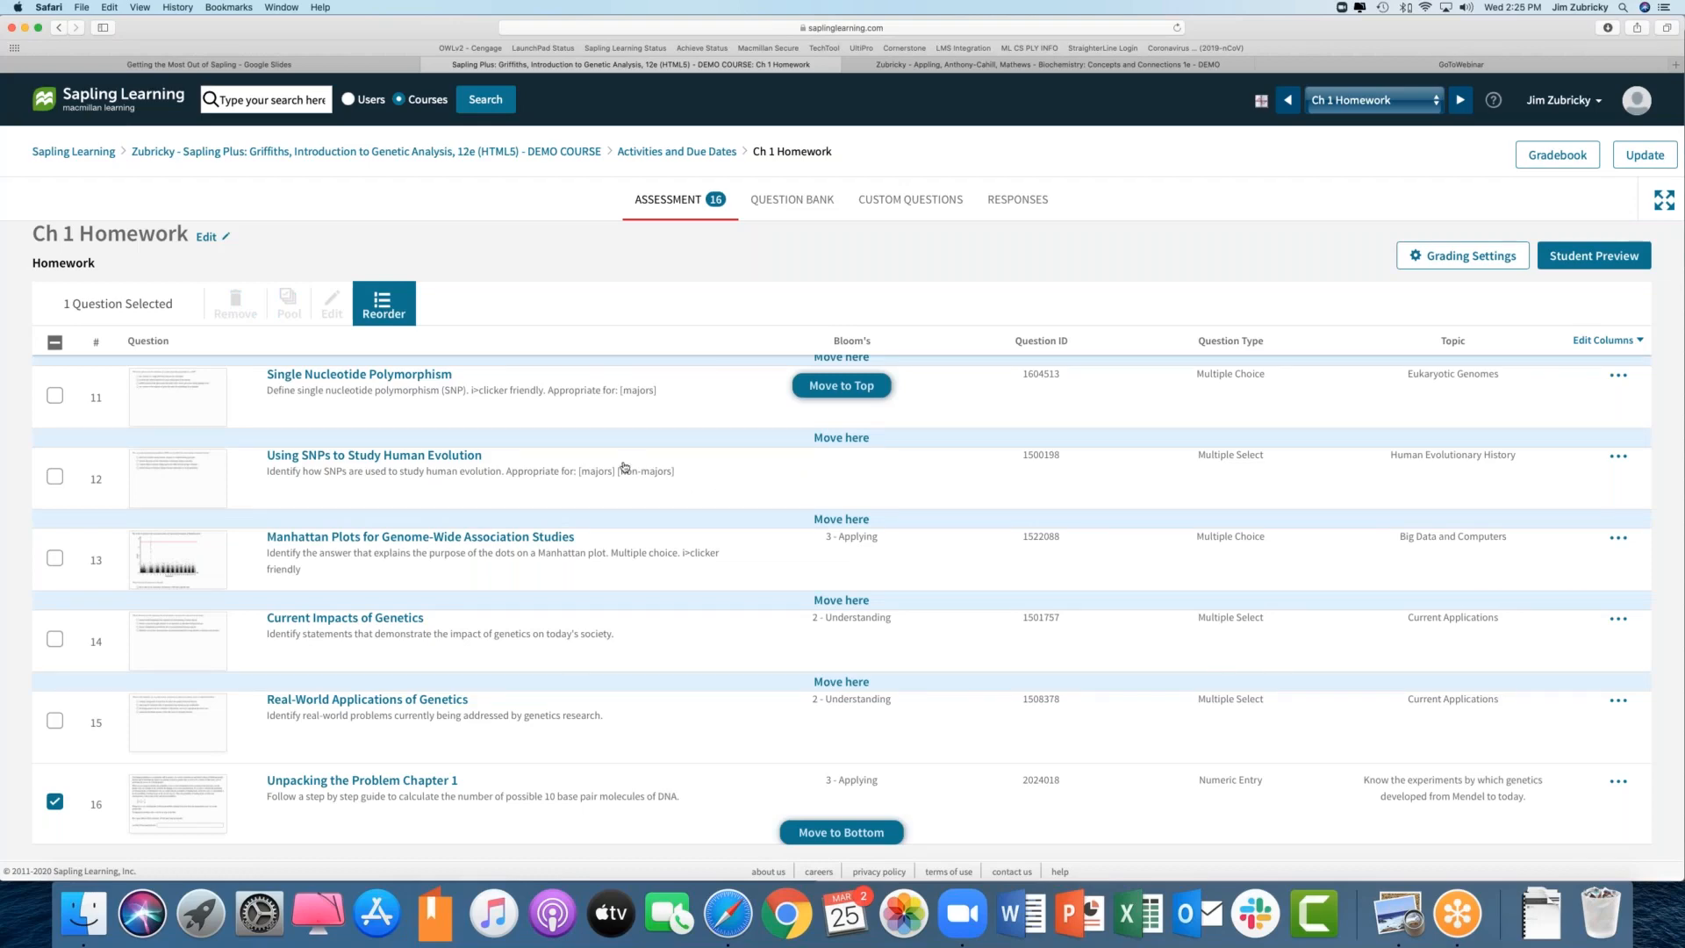
pyautogui.click(378, 307)
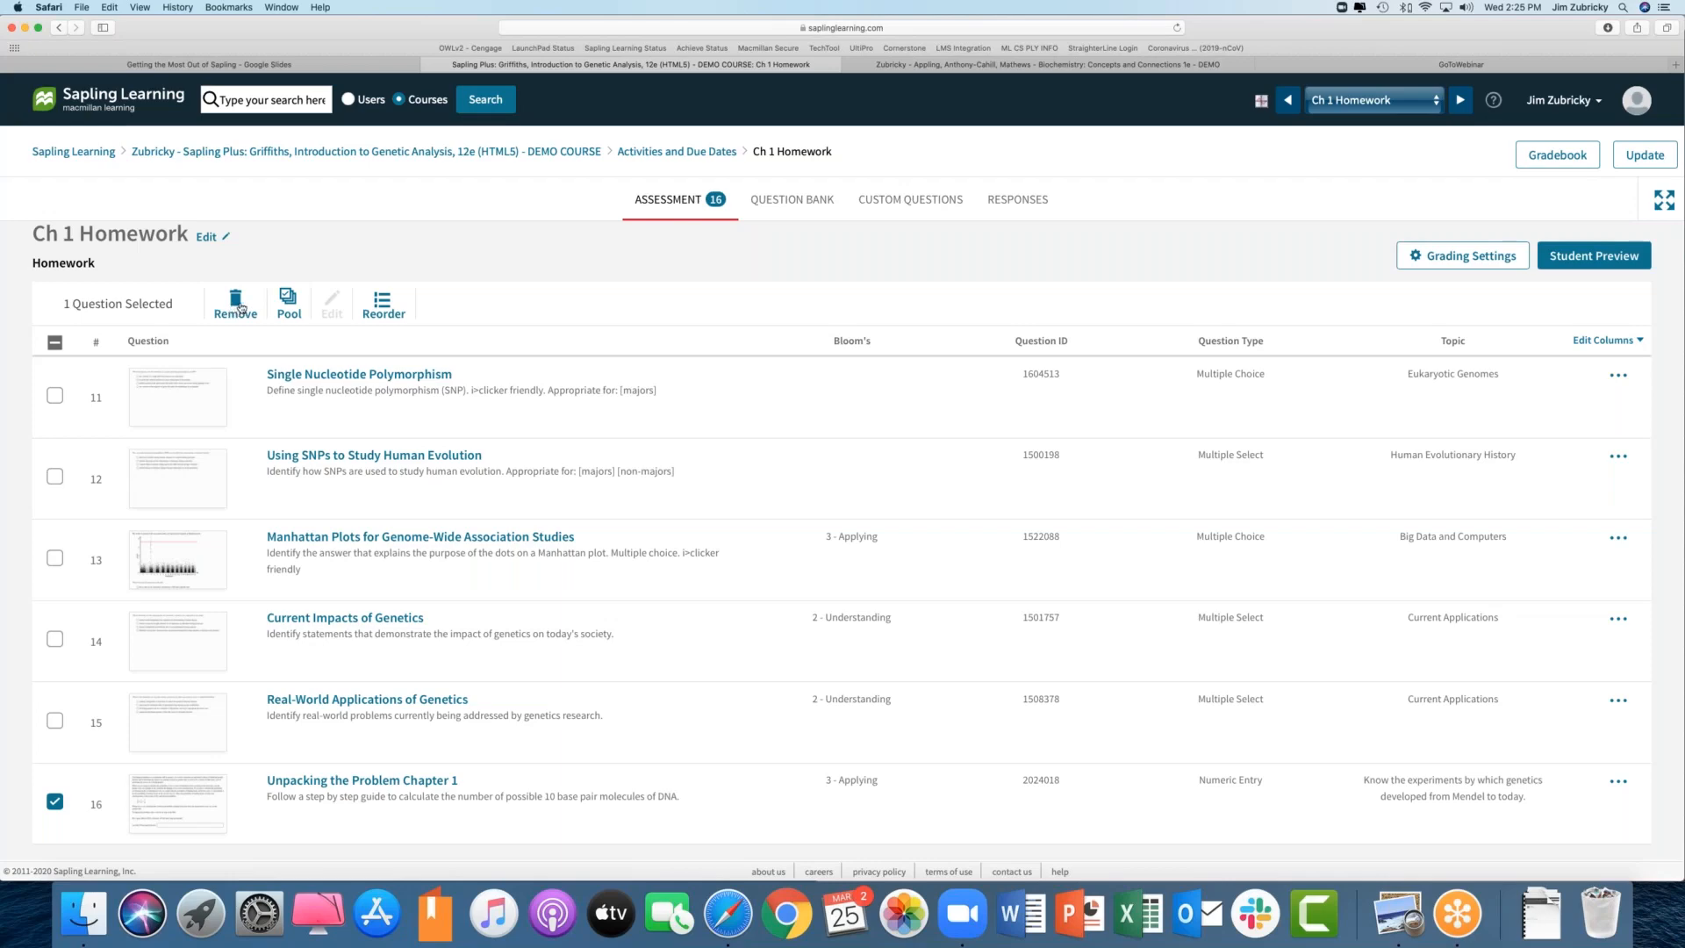
pyautogui.click(237, 308)
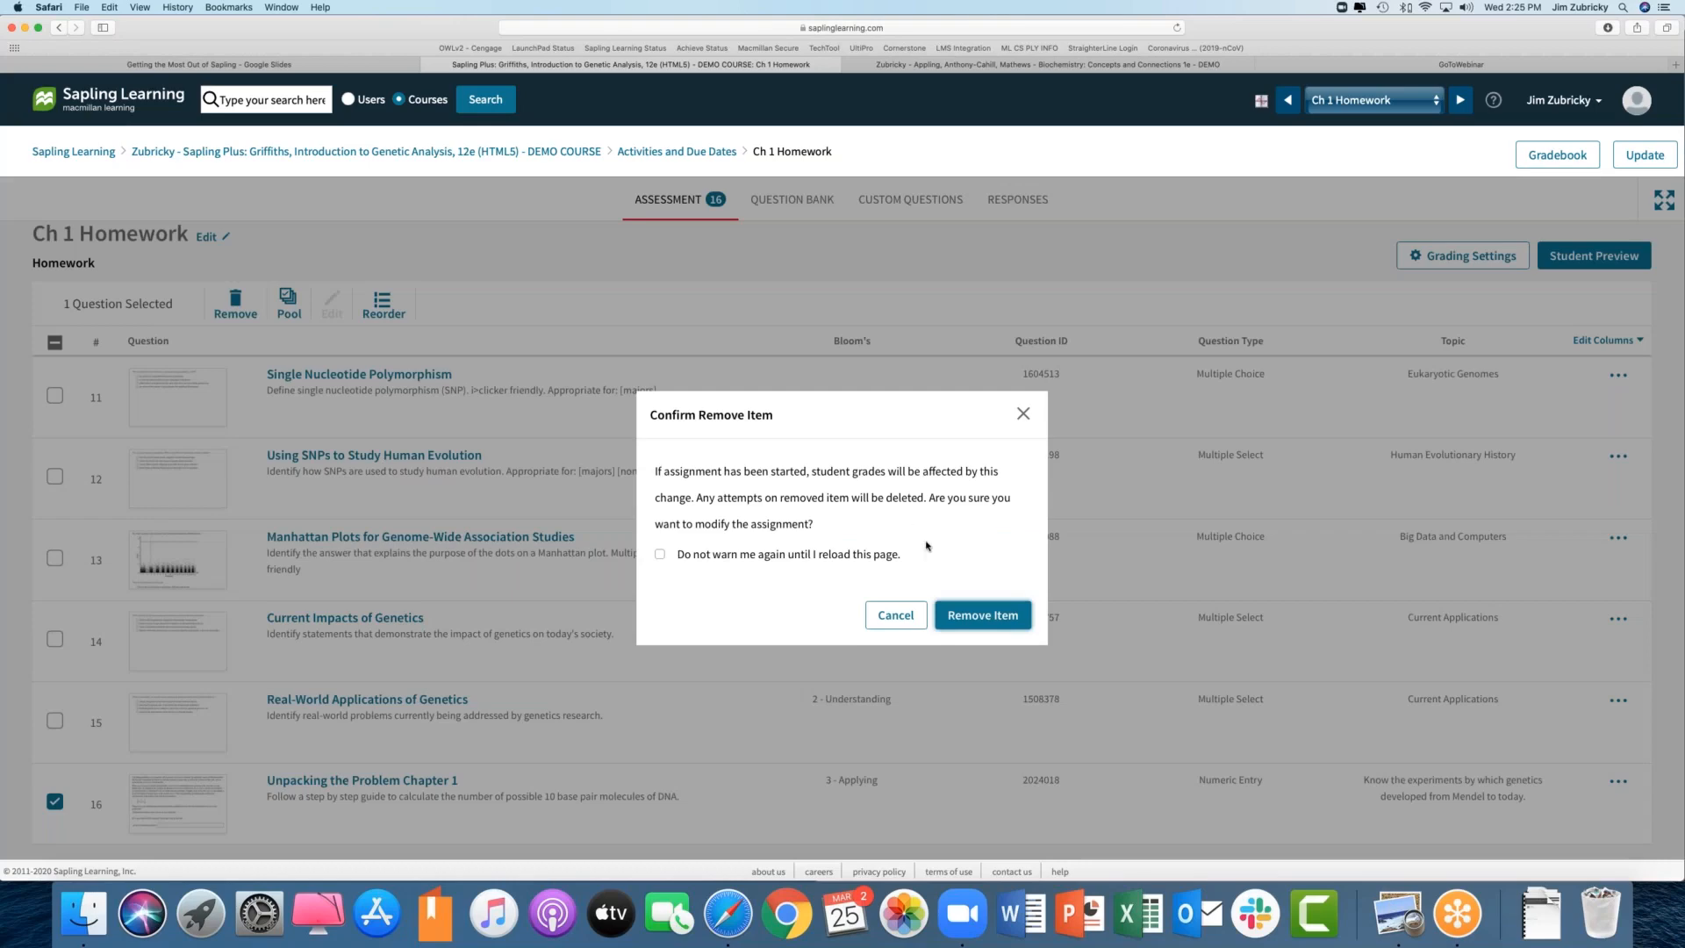
pyautogui.click(983, 615)
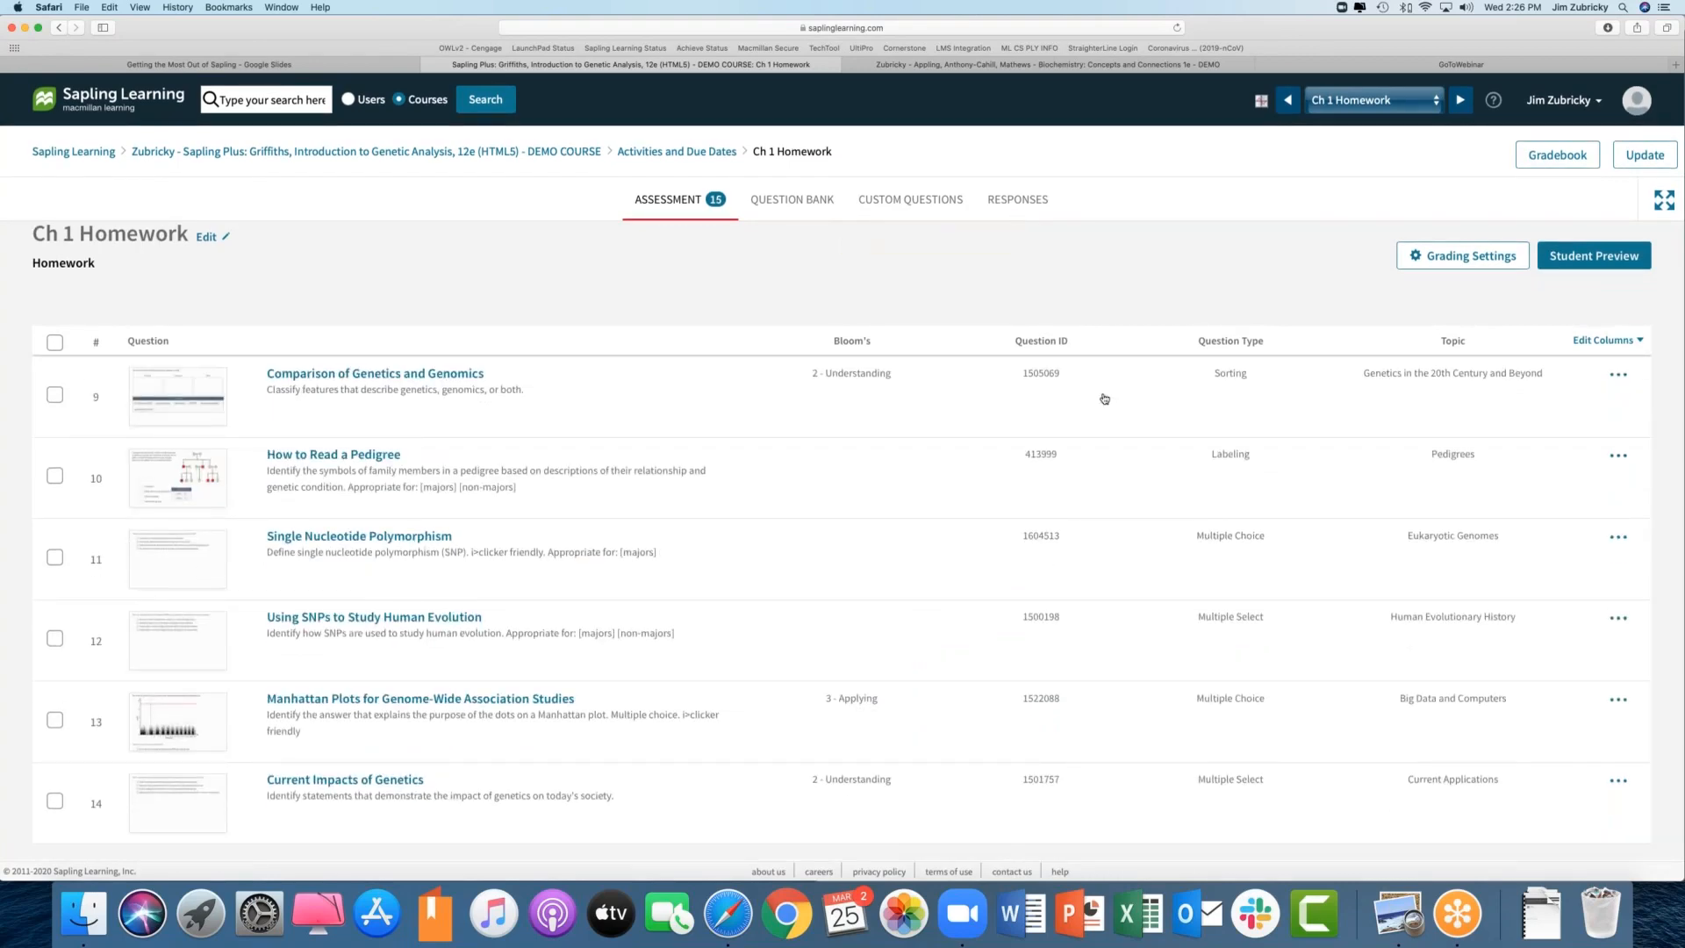
# Step: Open the Grading Settings for Ch 1 Homework and review the standard and custom settings templates
pyautogui.click(799, 212)
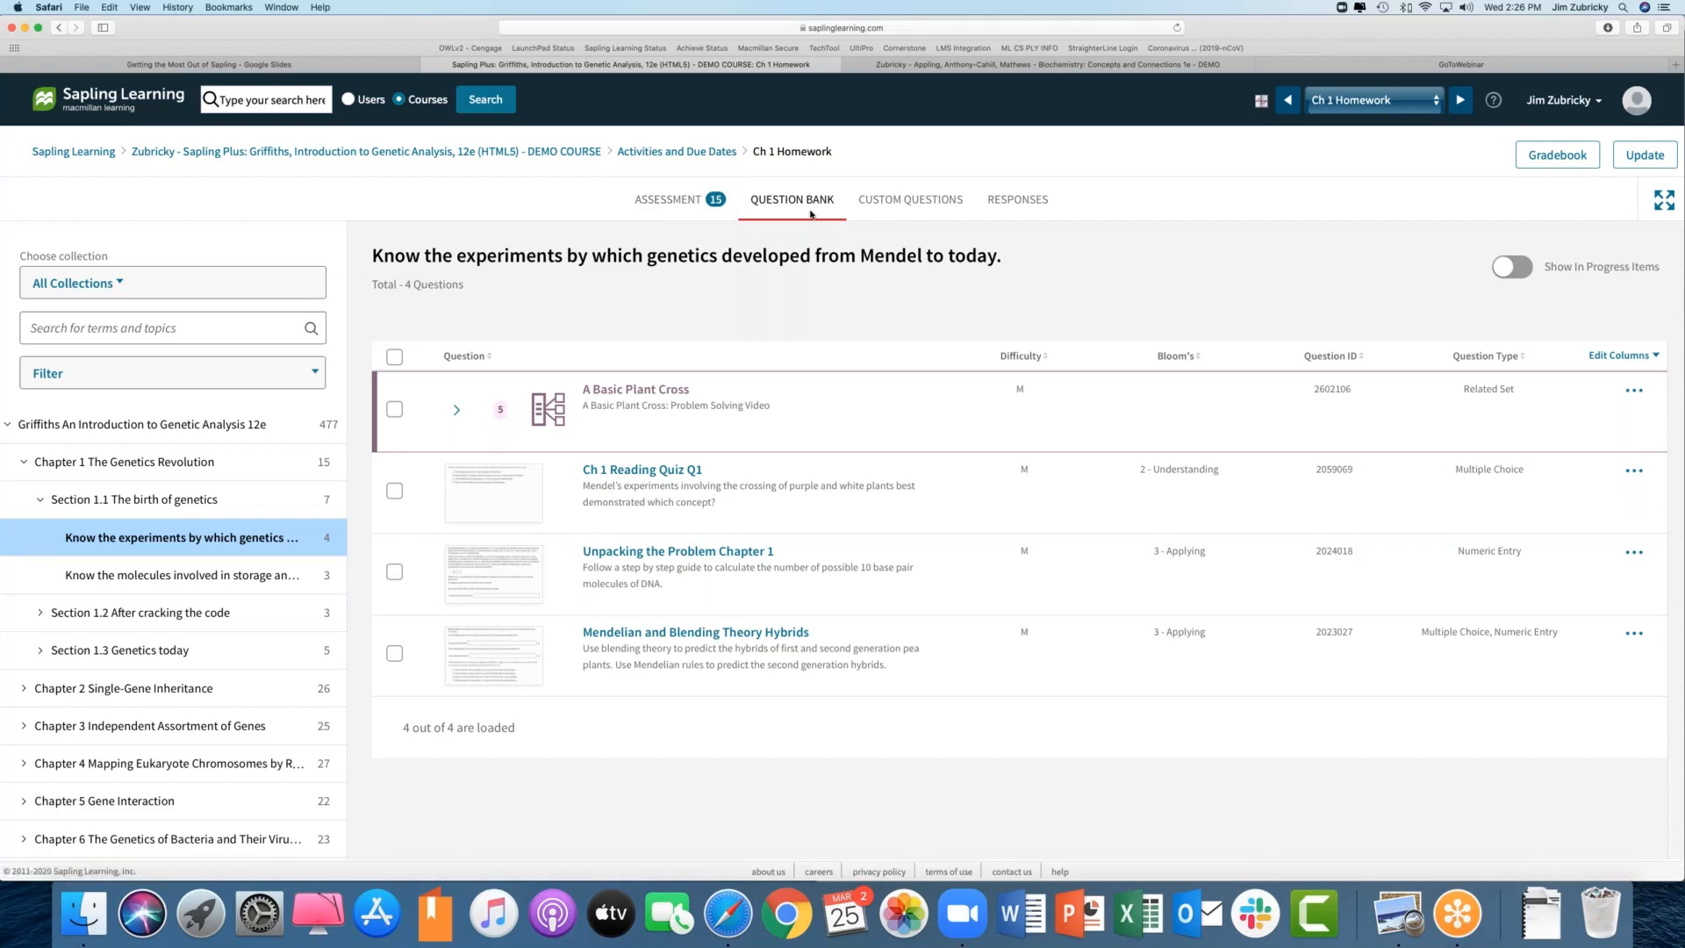
pyautogui.click(707, 204)
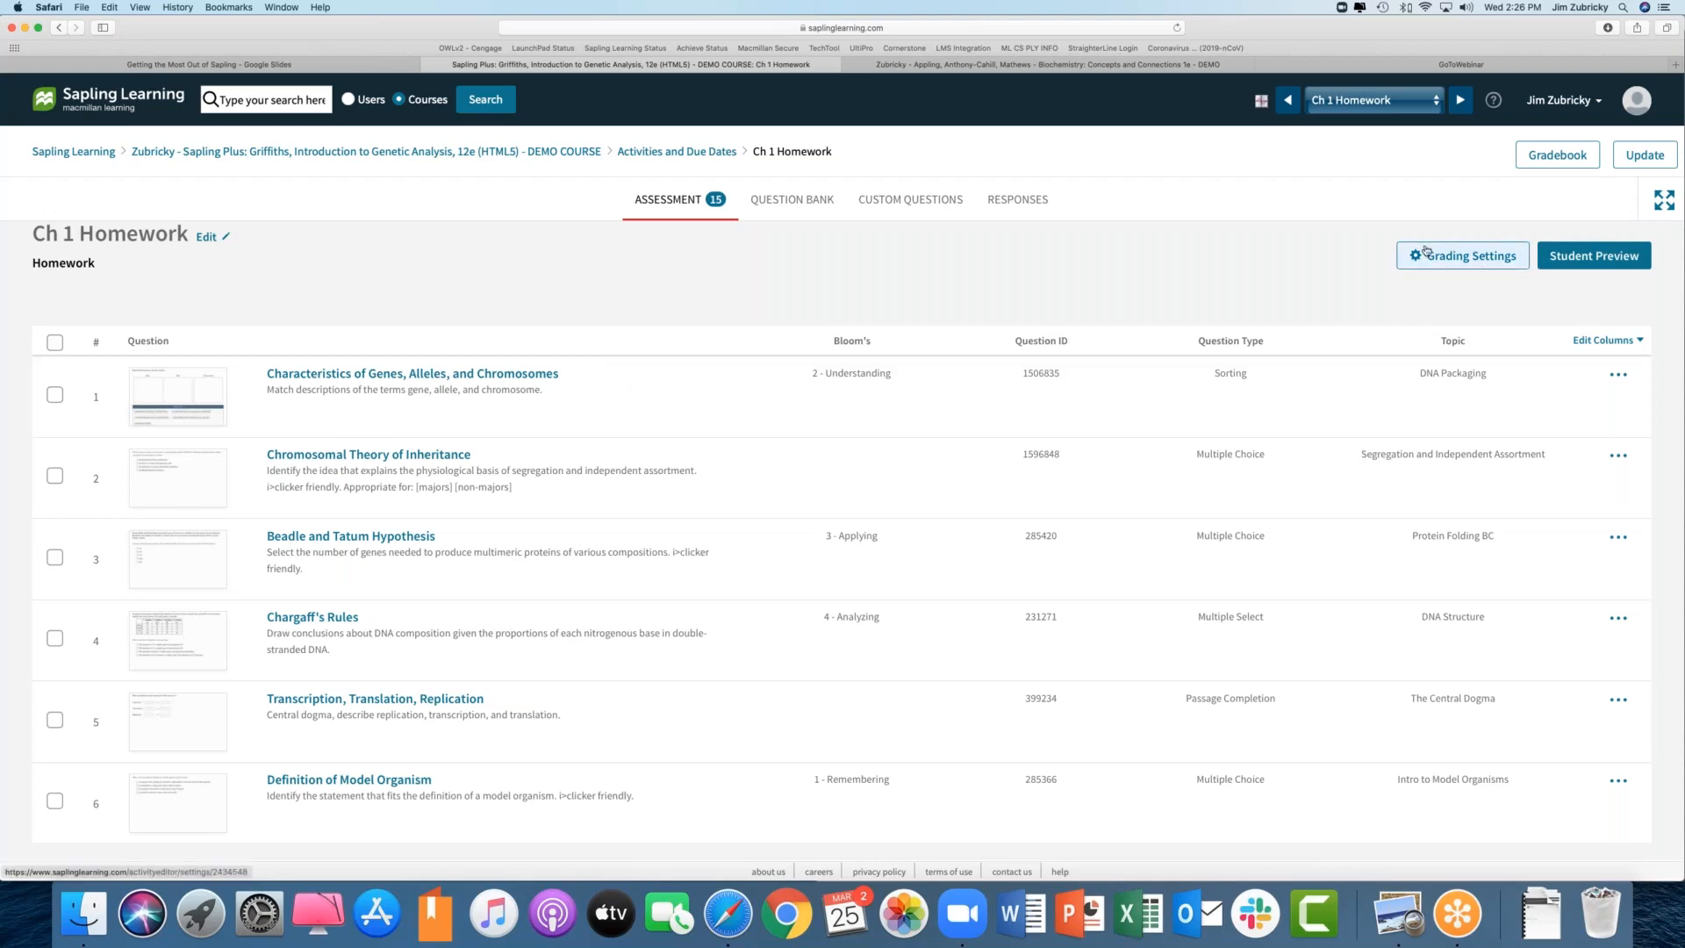
pyautogui.click(1471, 259)
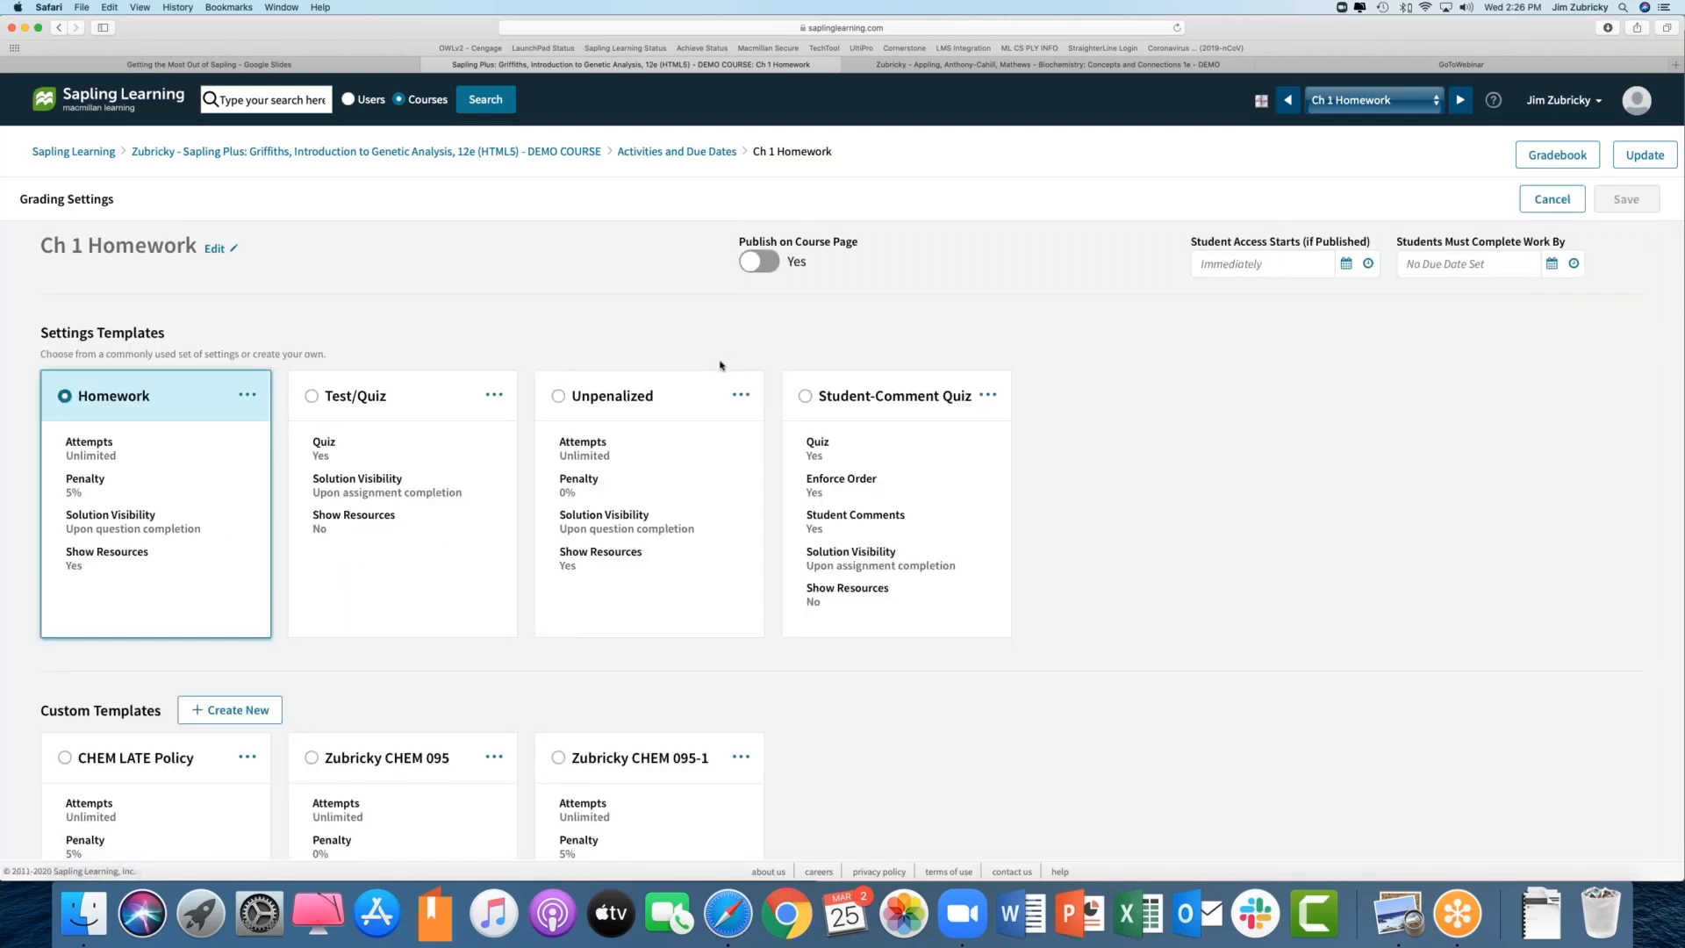
pyautogui.scroll(-1, 722, 365)
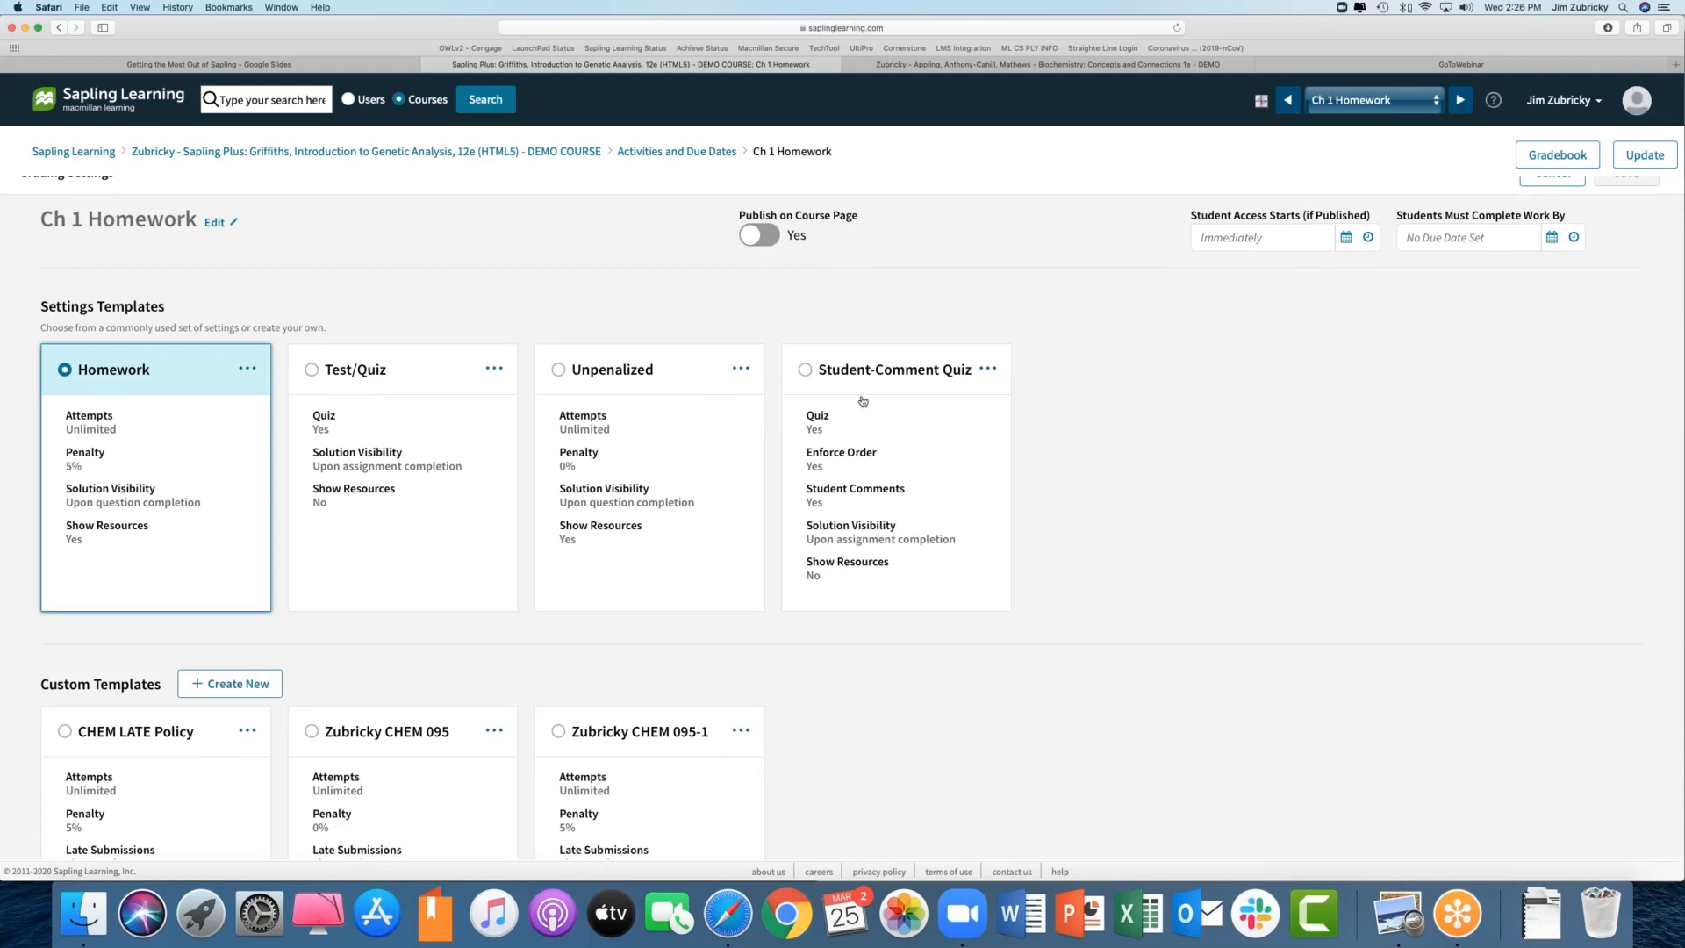
pyautogui.scroll(-2, 170, 379)
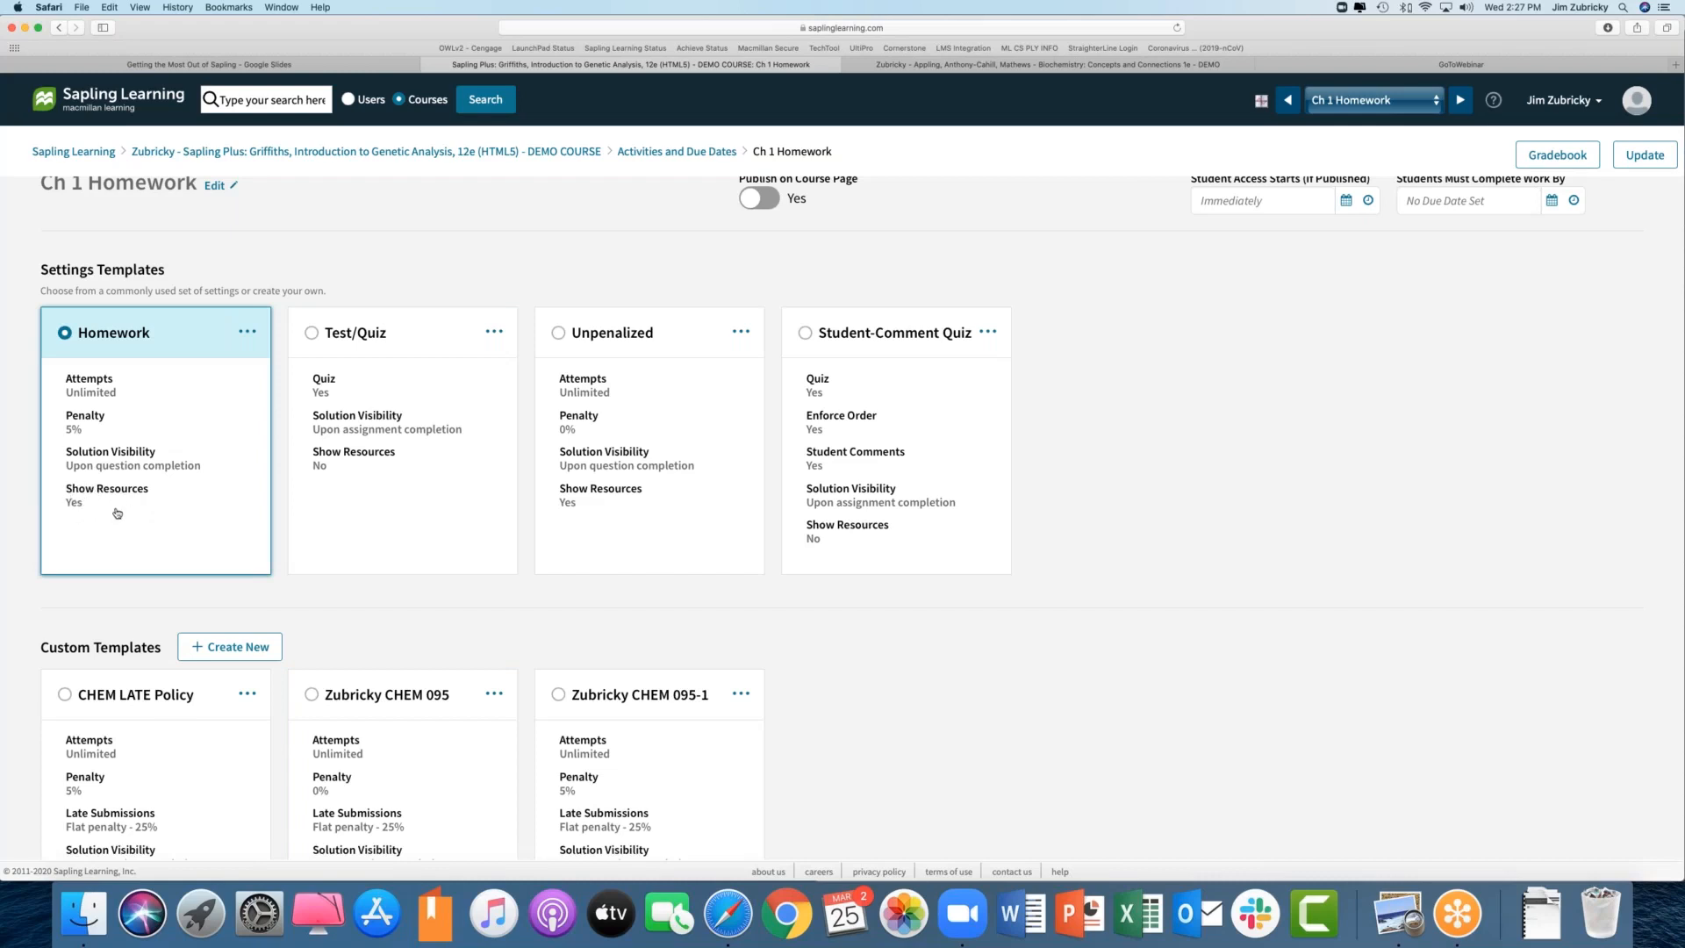
pyautogui.scroll(-2, 117, 514)
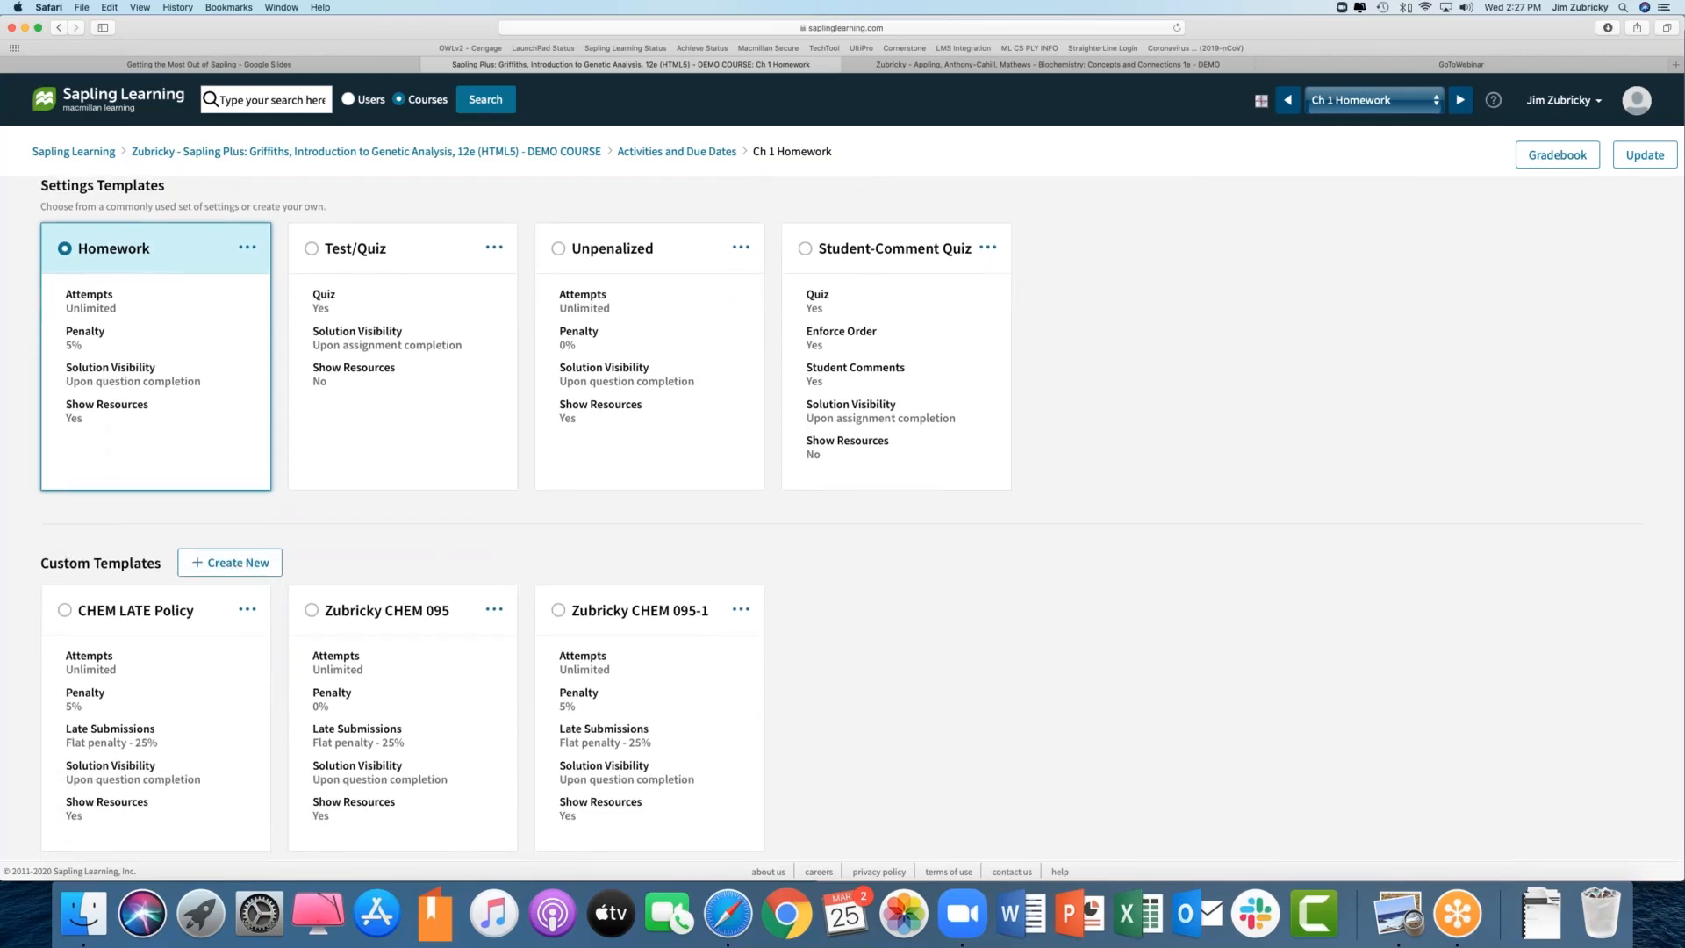
# Step: View the form for creating a new custom grading template, cancel it, and look over the existing templates
pyautogui.click(220, 568)
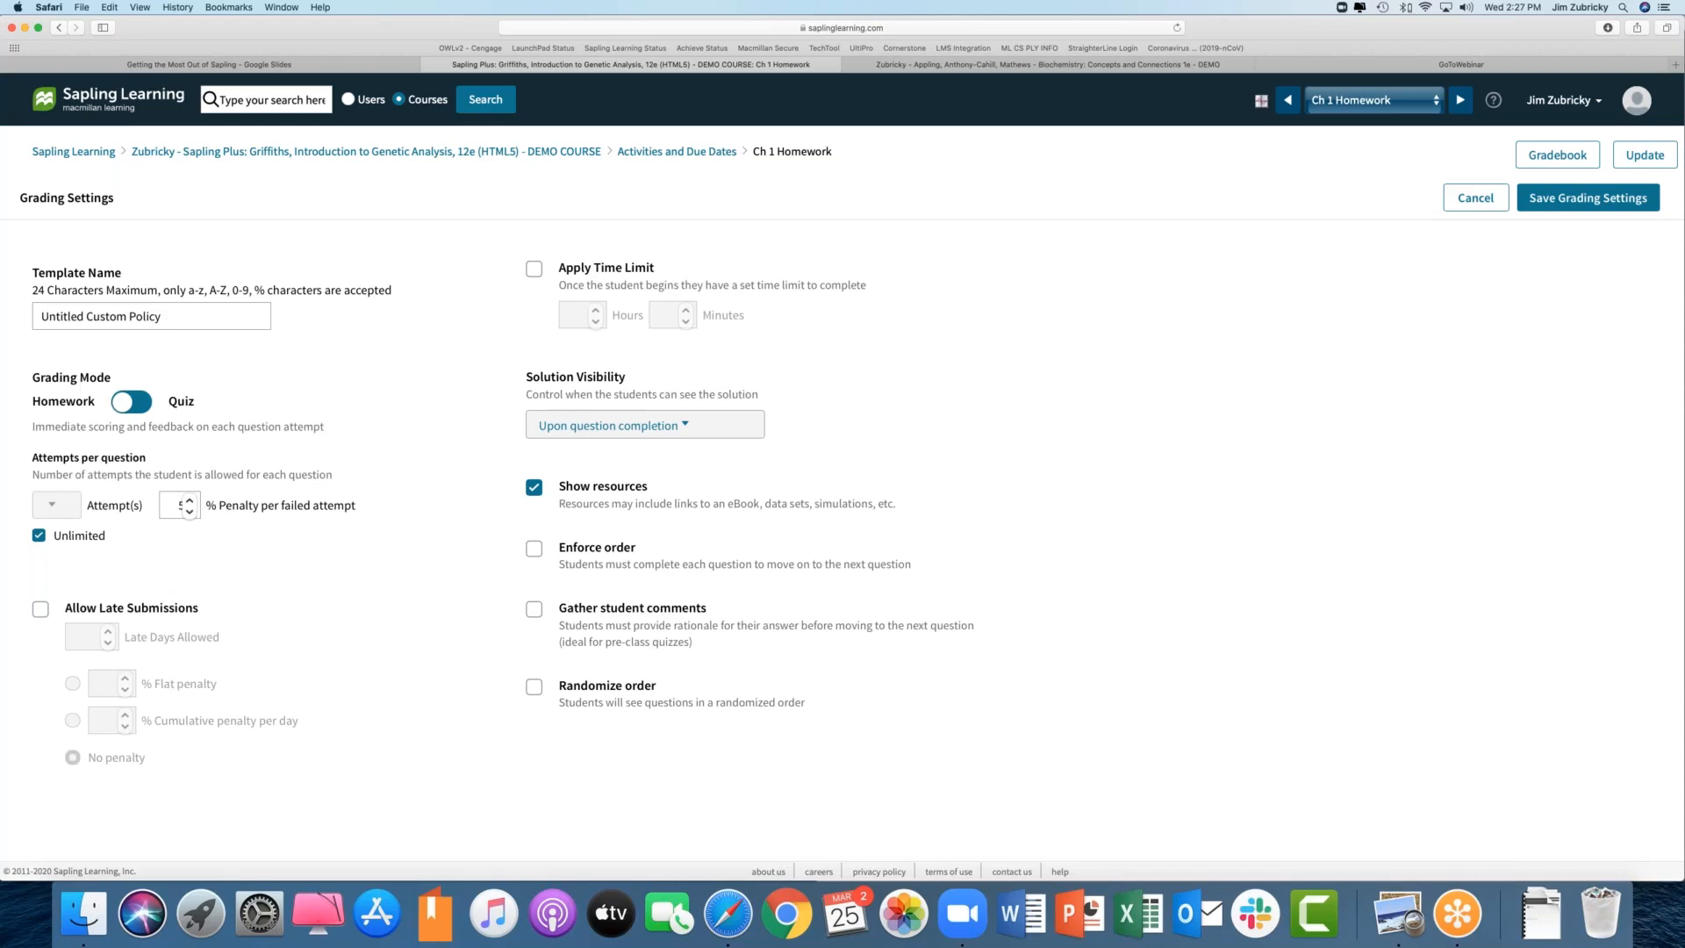
pyautogui.click(1468, 202)
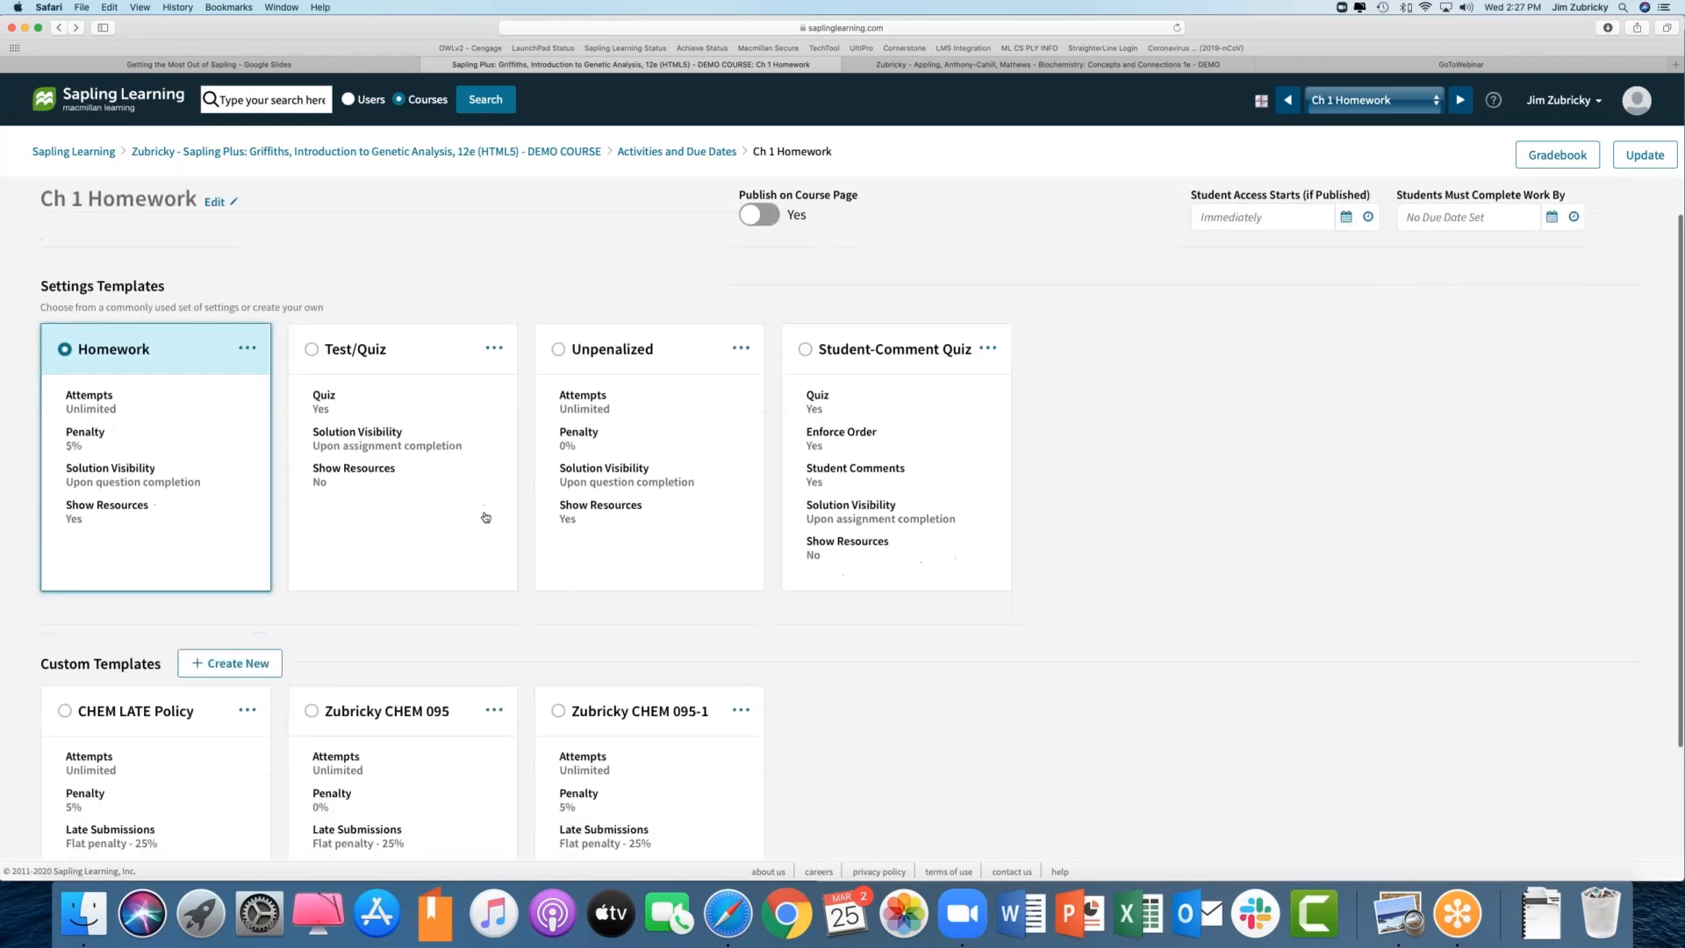
pyautogui.scroll(-3, 485, 517)
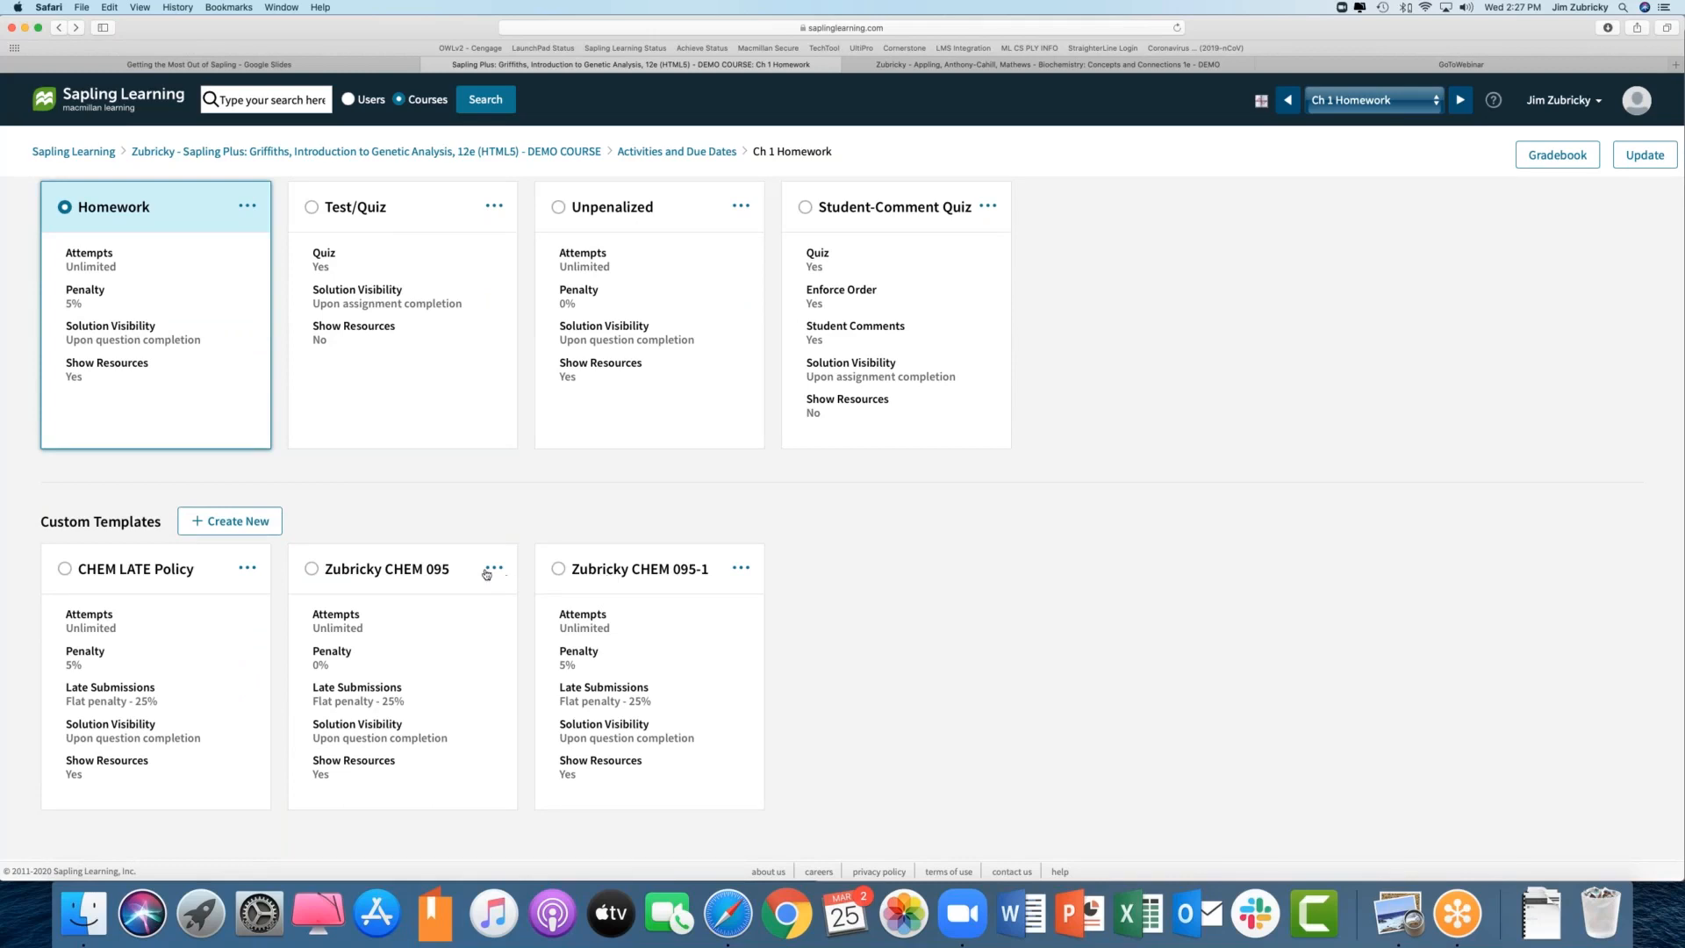
pyautogui.scroll(2, 450, 535)
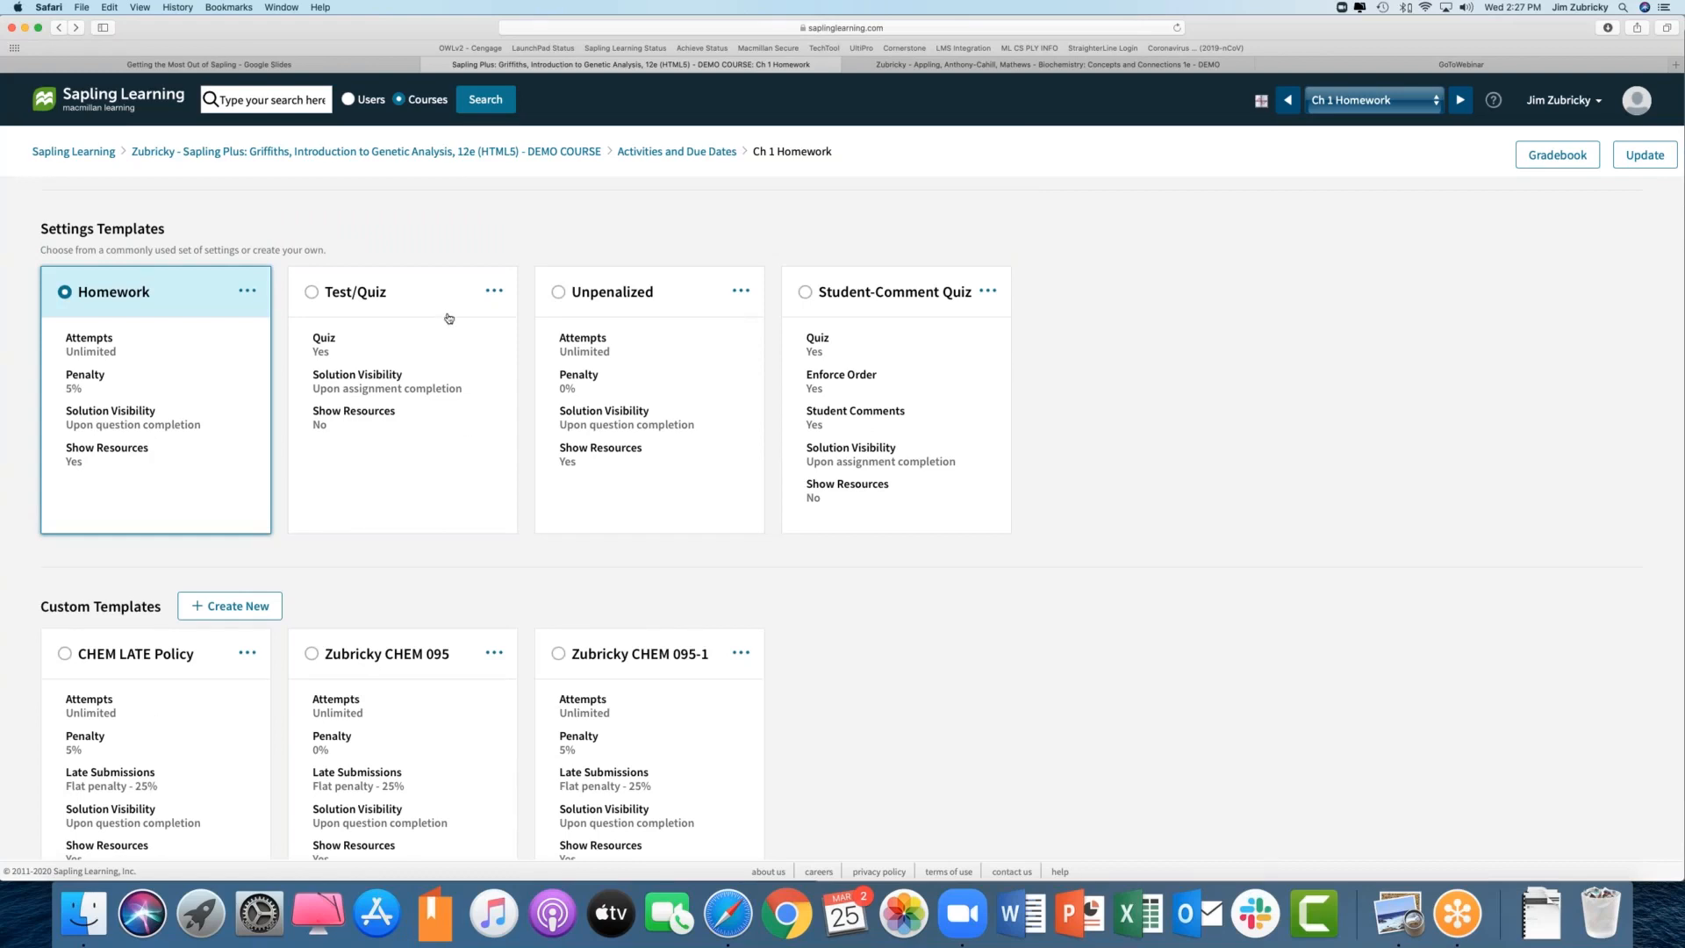
# Step: View the details of the Test/Quiz settings template and close them without saving
pyautogui.click(496, 297)
pyautogui.click(417, 296)
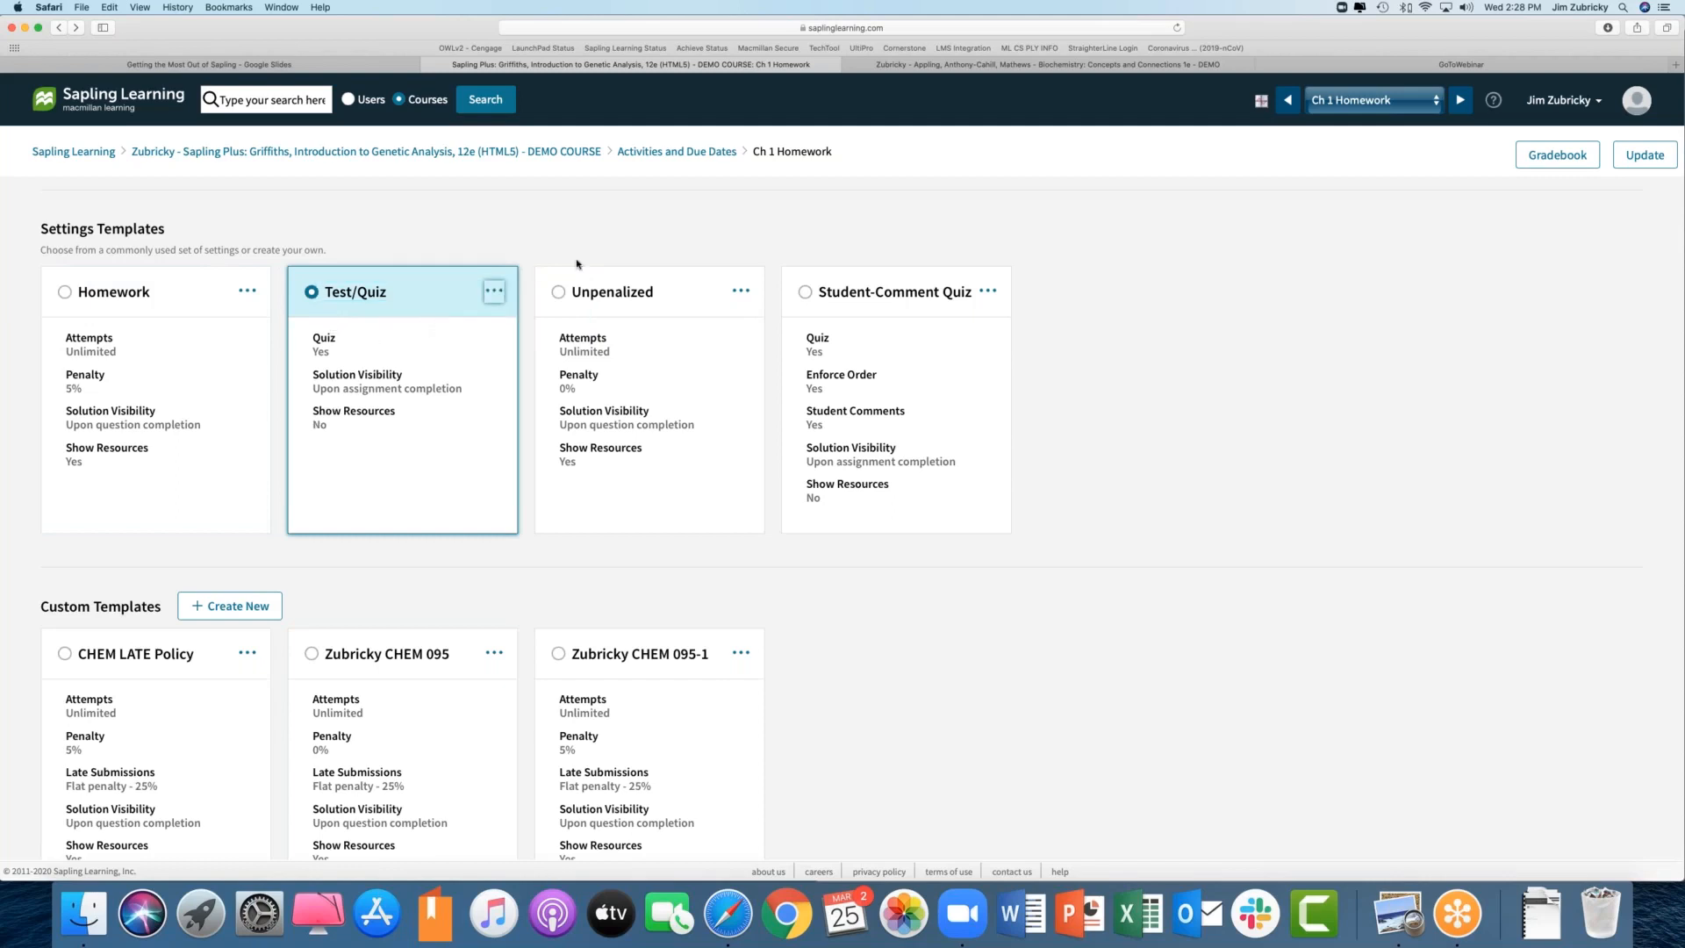
pyautogui.click(495, 293)
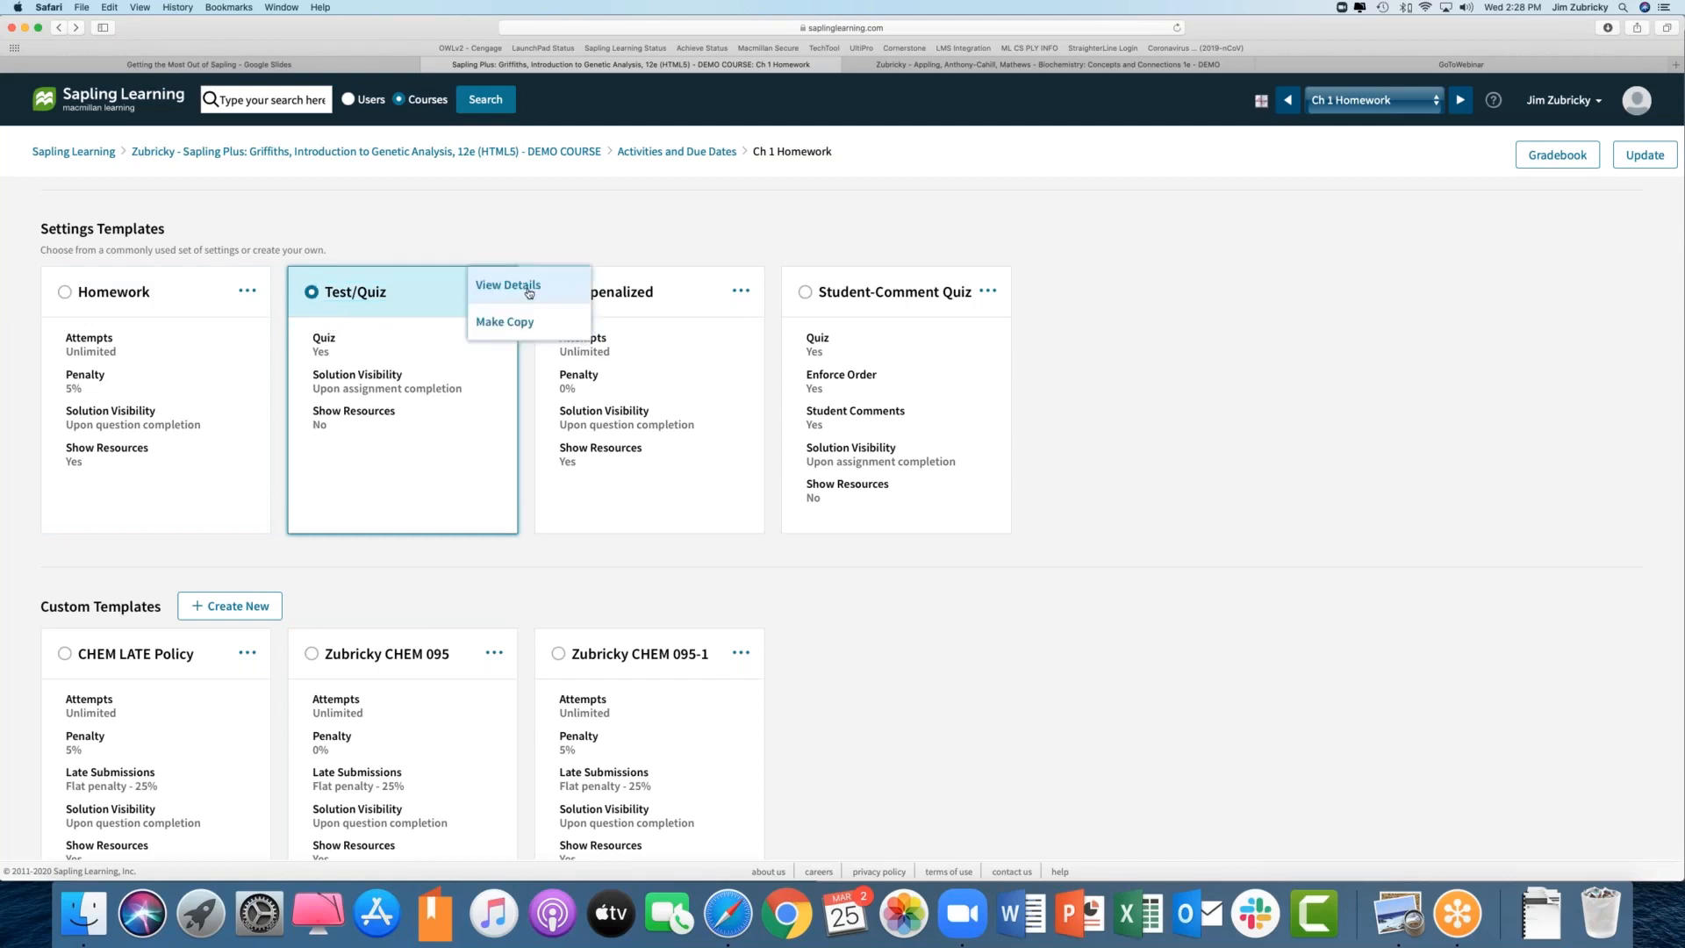
pyautogui.click(529, 292)
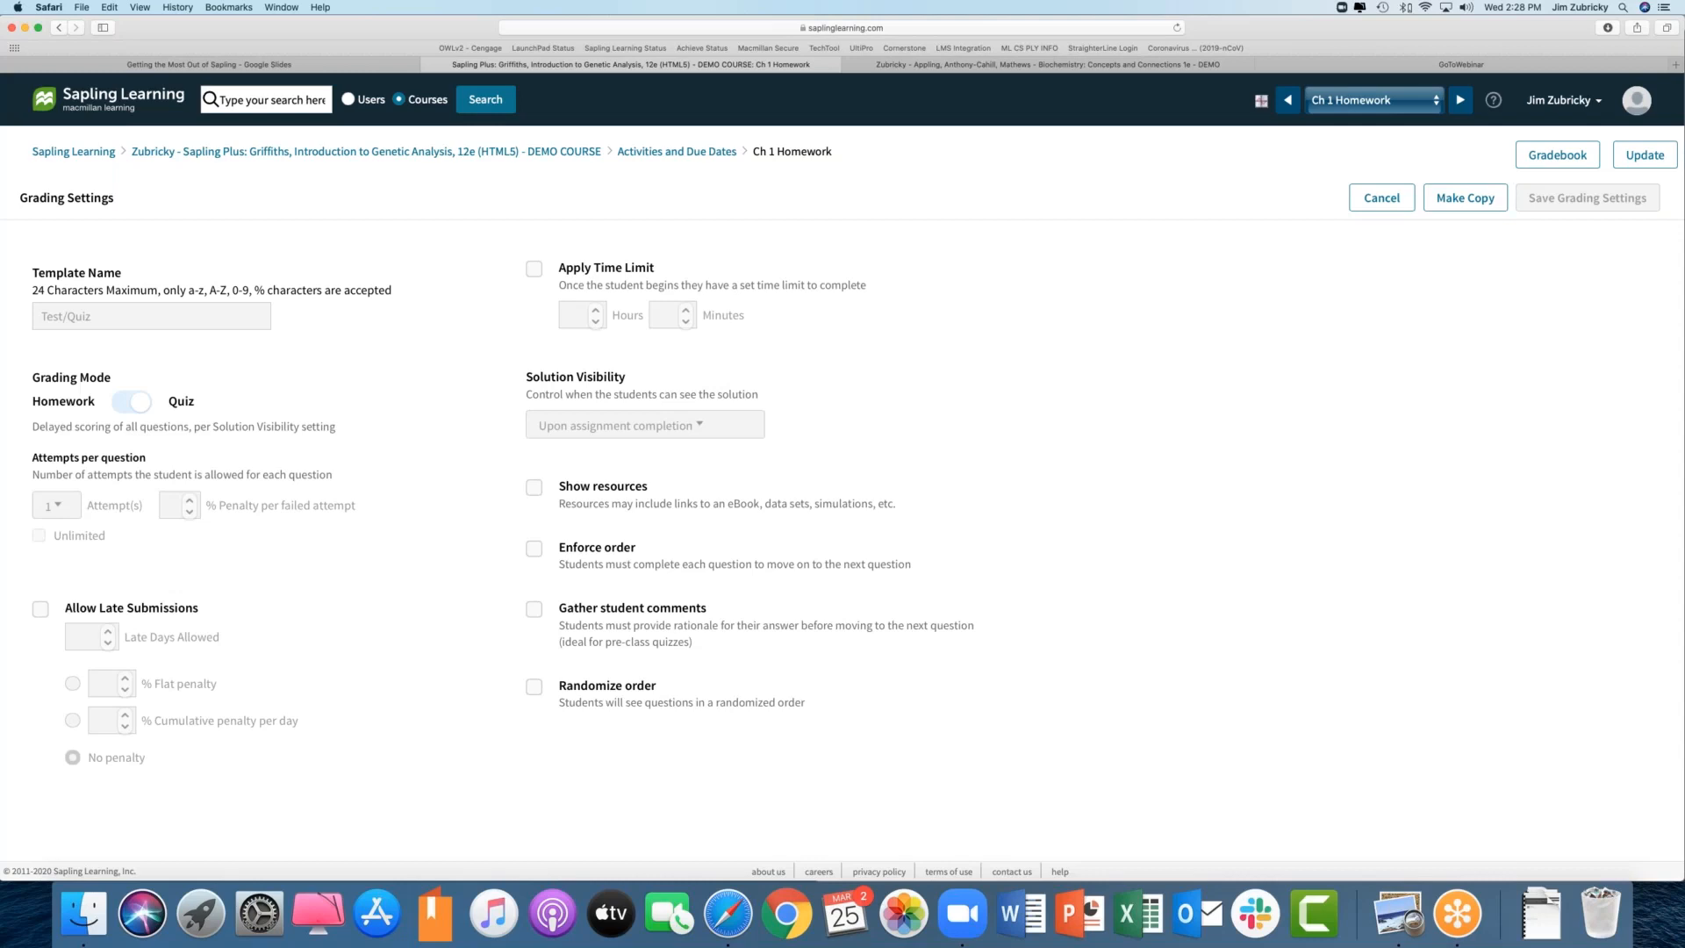
pyautogui.click(1366, 202)
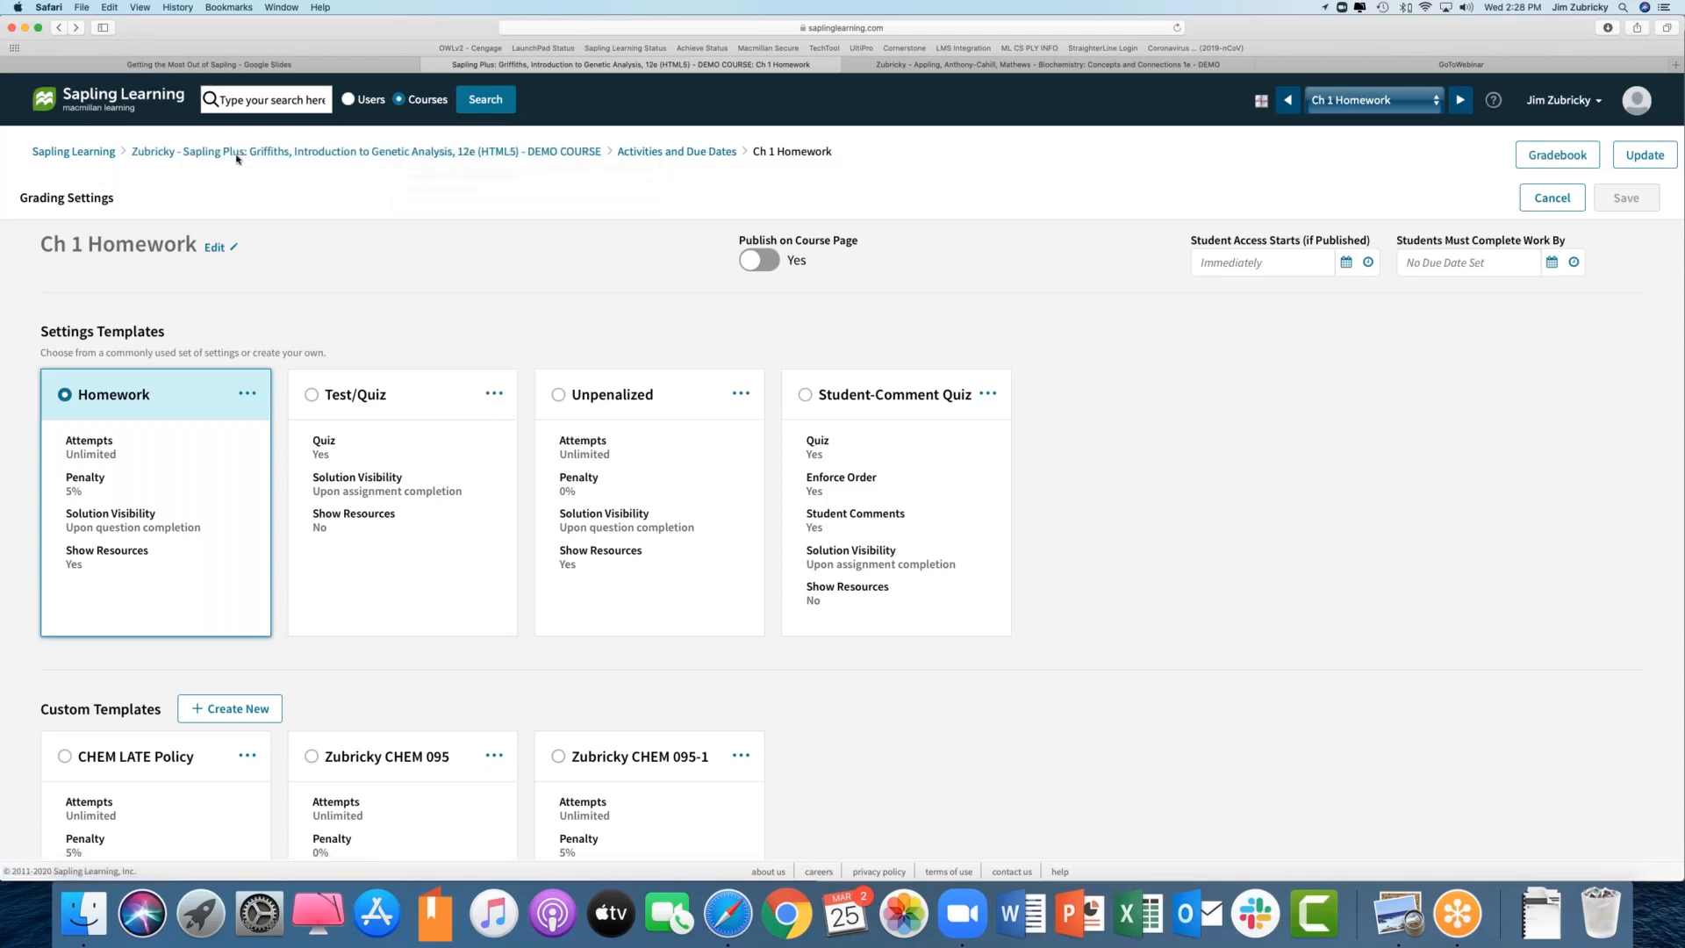
# Step: Go to the course's Activities and Due Dates and view the grading policy choices for Ch 1 Homework, keeping Homework
pyautogui.click(291, 157)
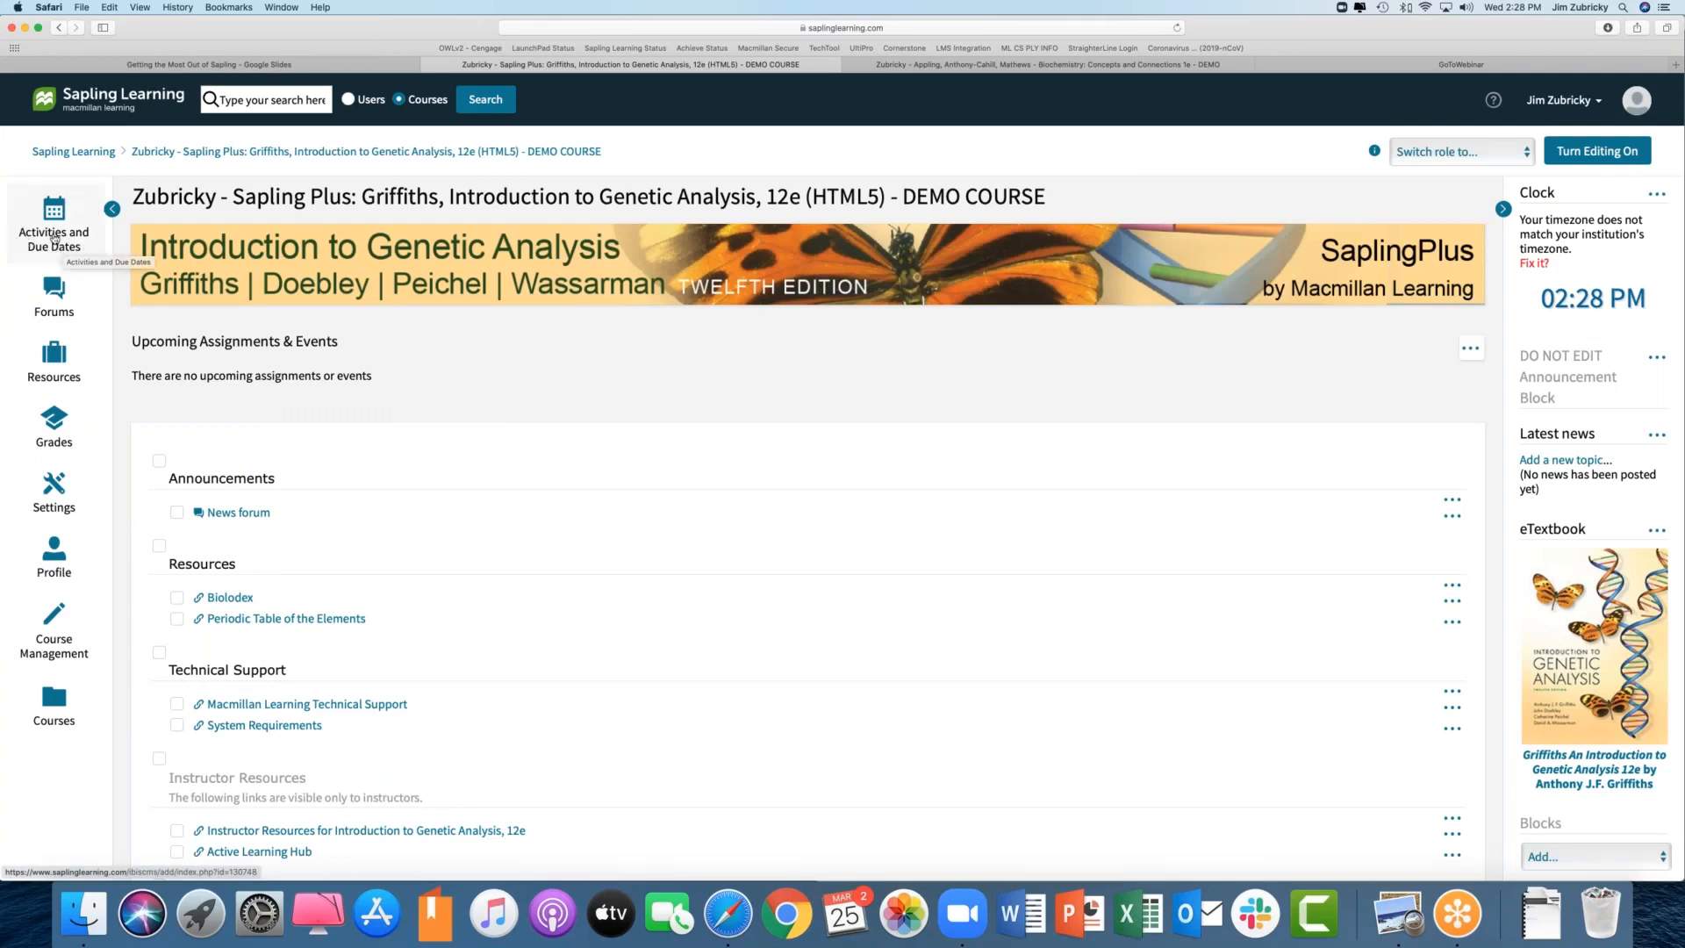
pyautogui.click(54, 237)
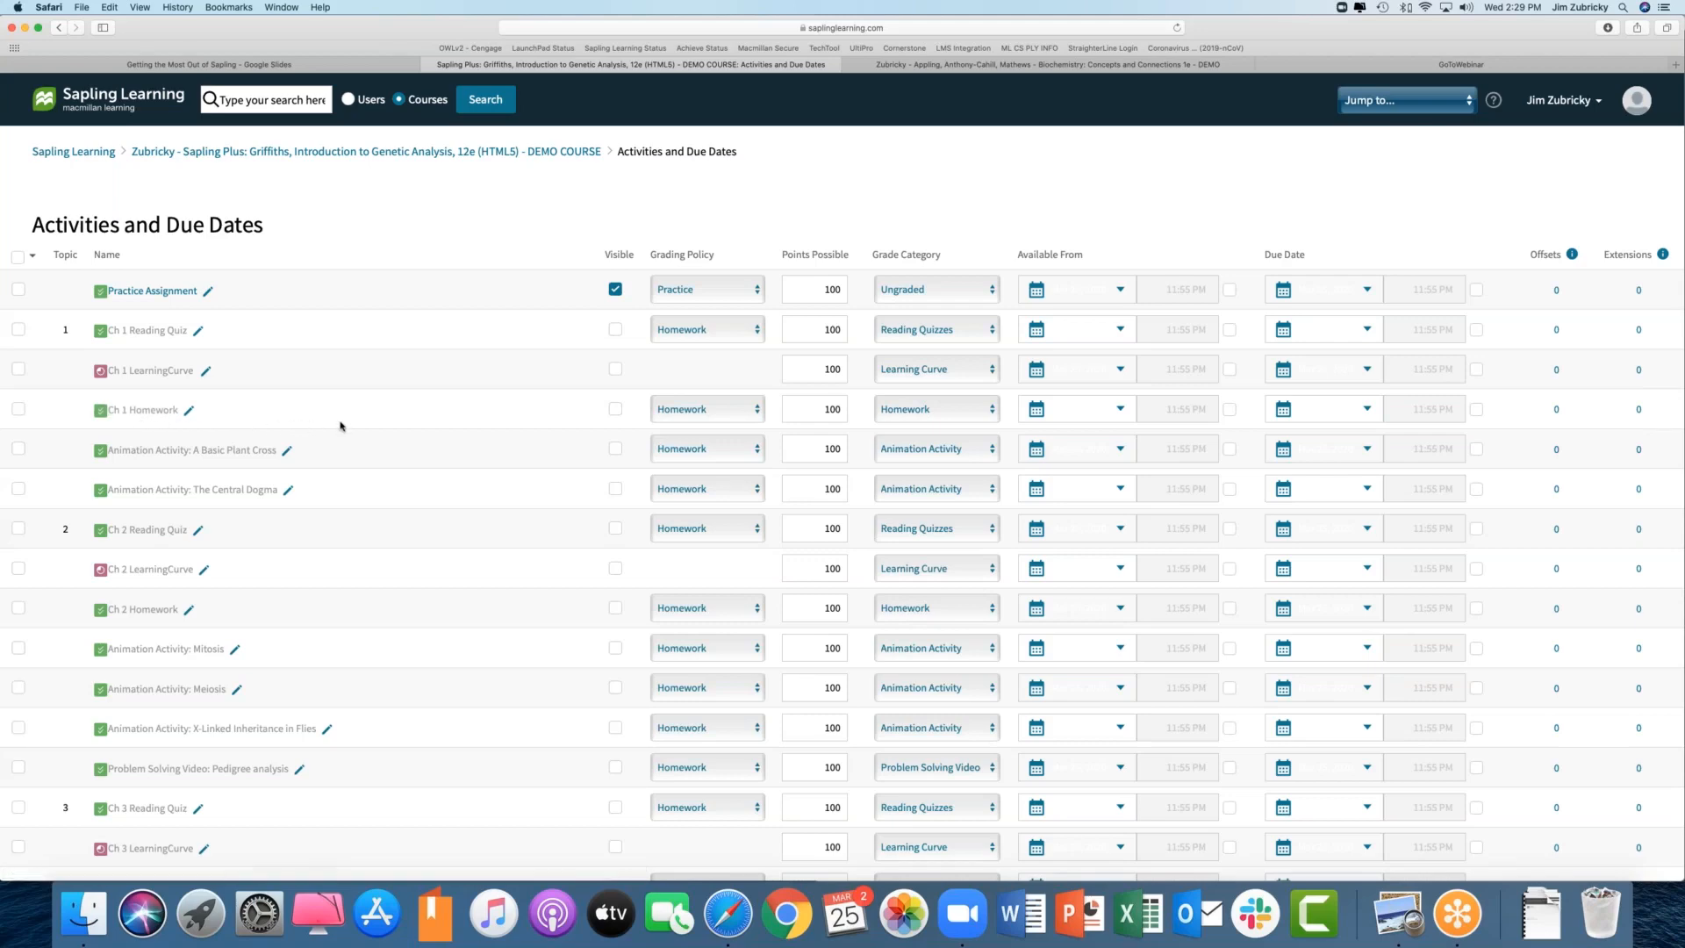
pyautogui.click(712, 416)
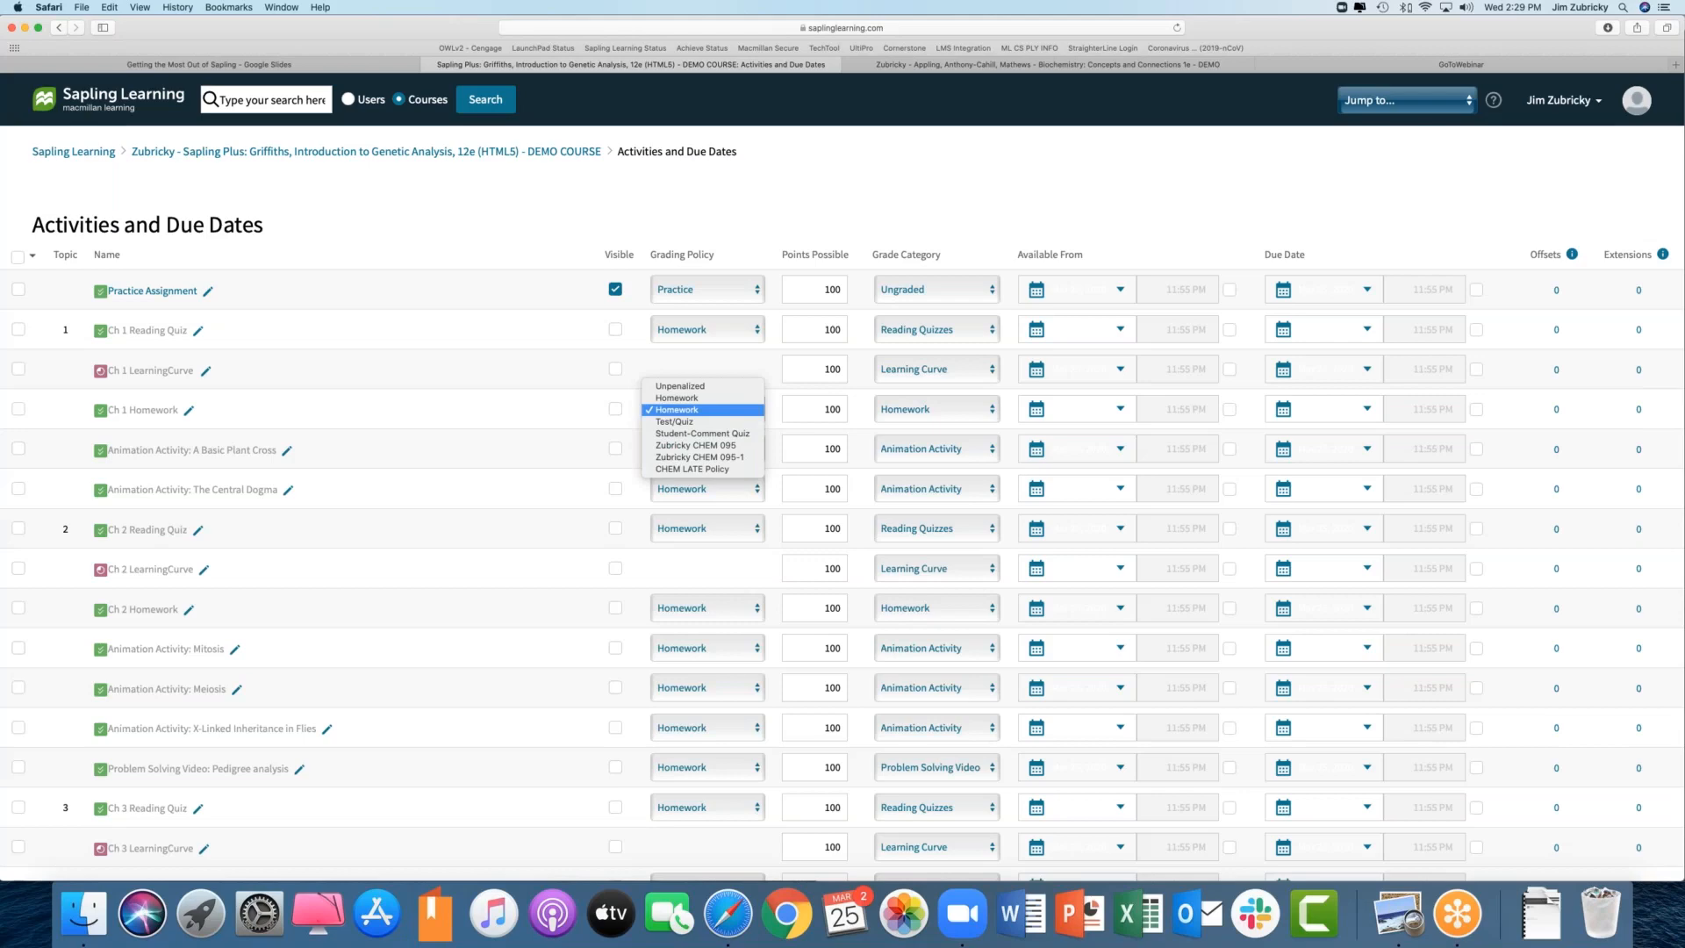
pyautogui.click(712, 410)
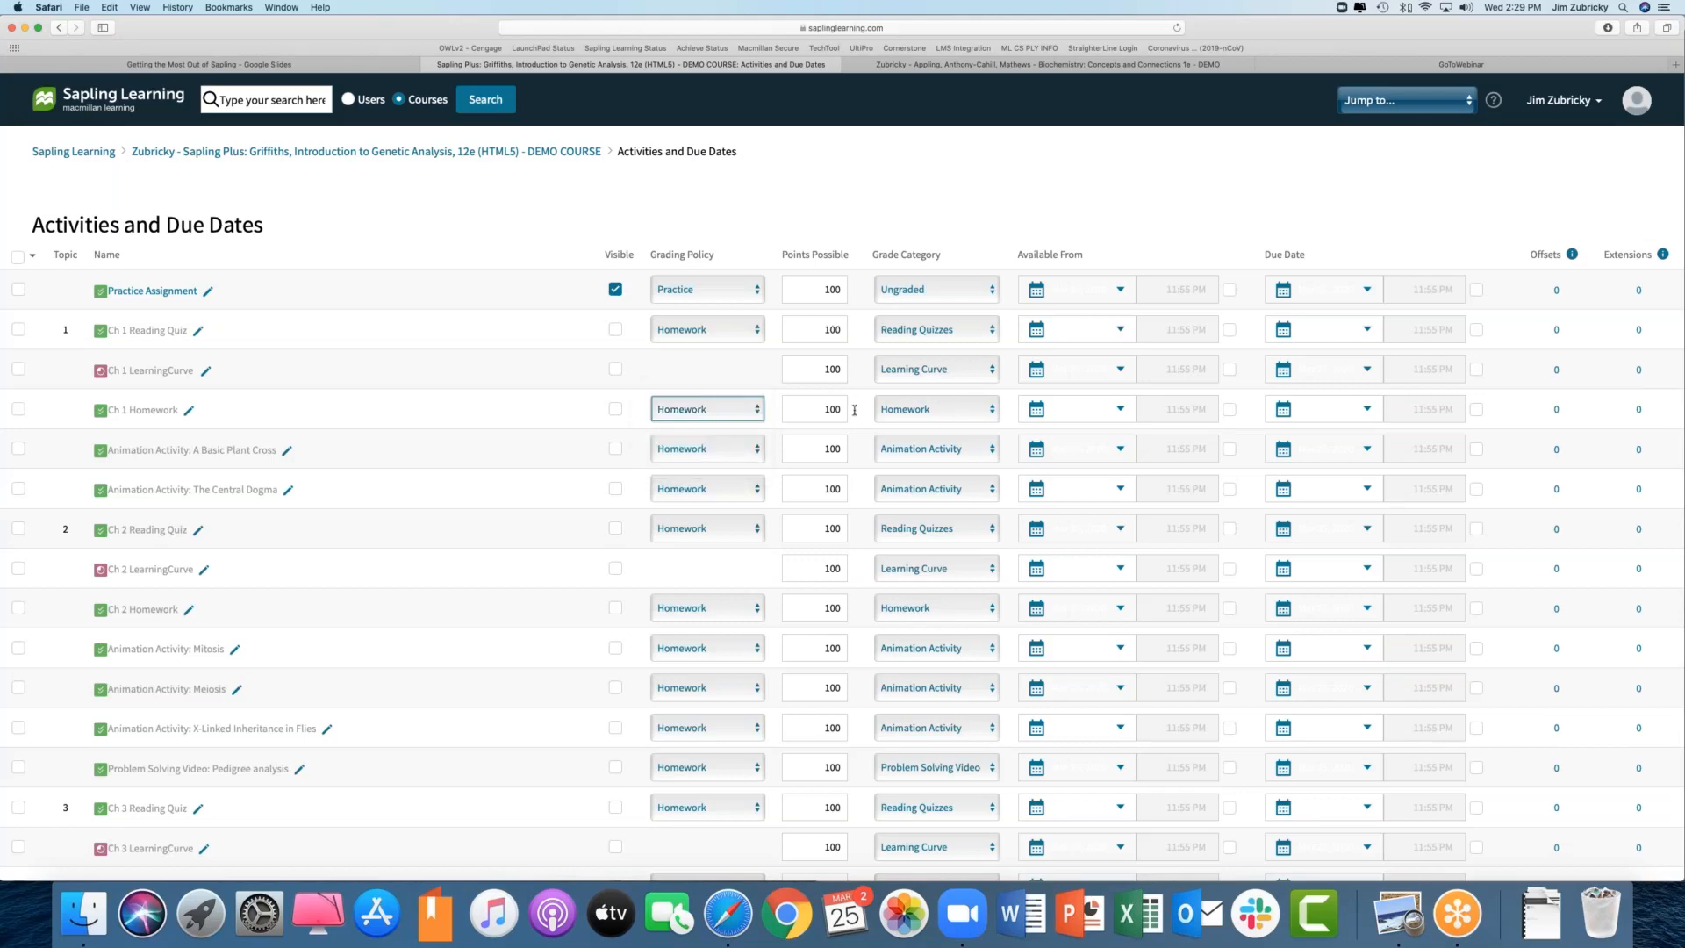
# Step: Try enabling the Available From and Due Date settings for Ch 1 Homework, and turn both off again
pyautogui.doubleClick(817, 410)
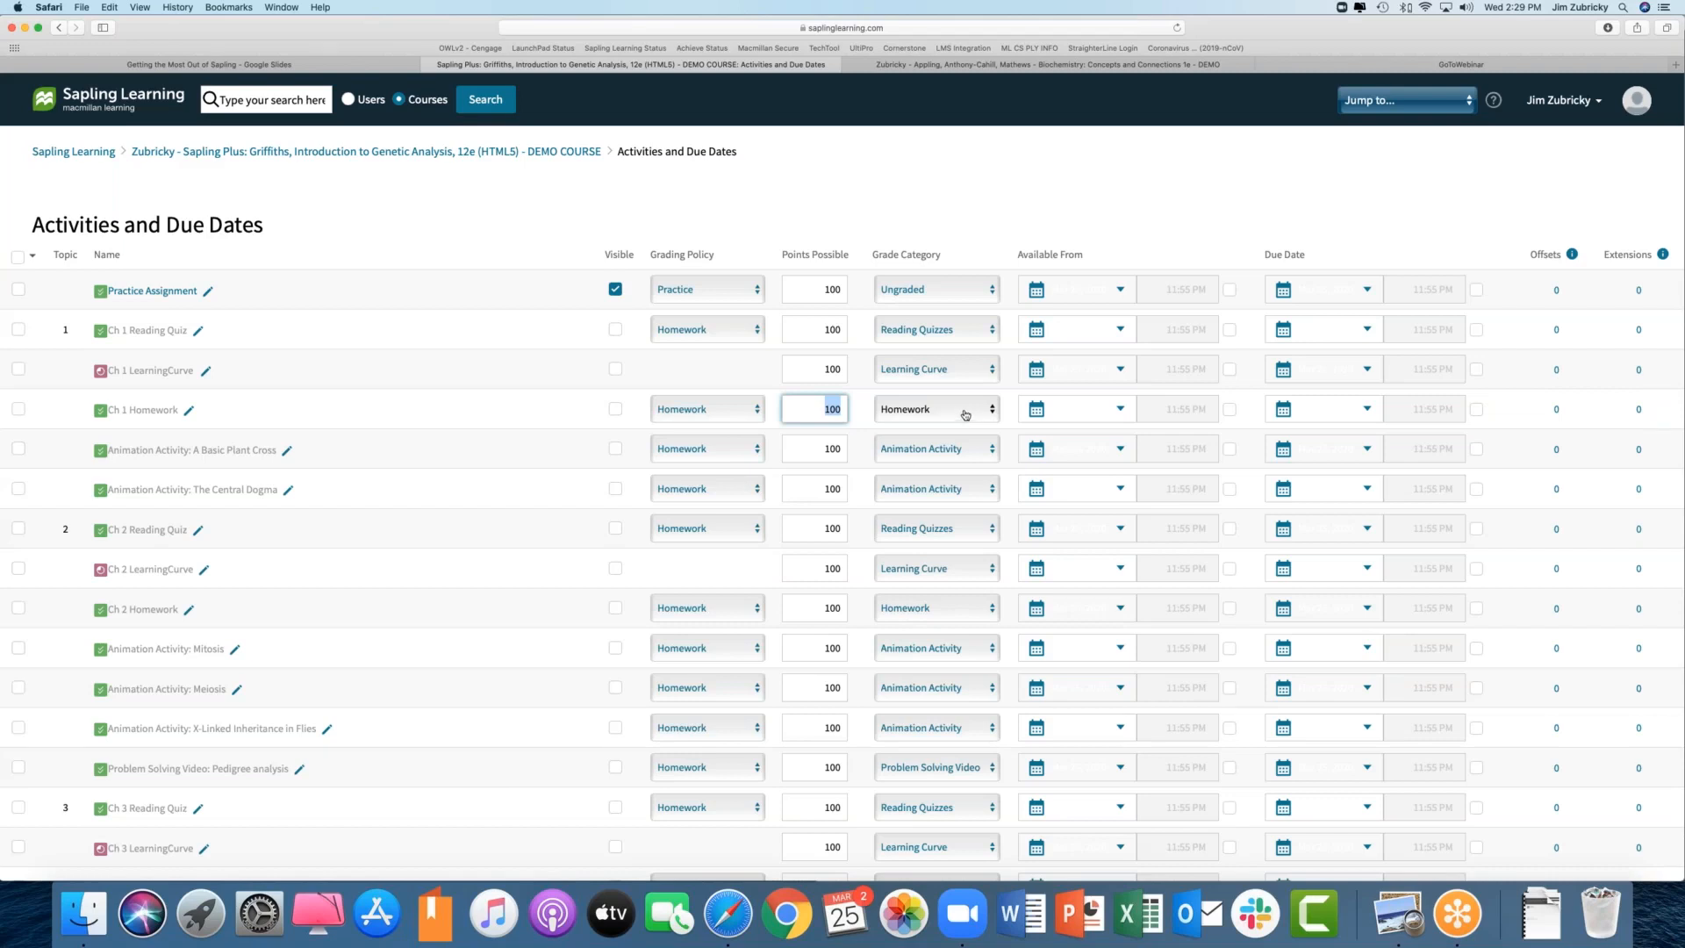
pyautogui.click(1230, 409)
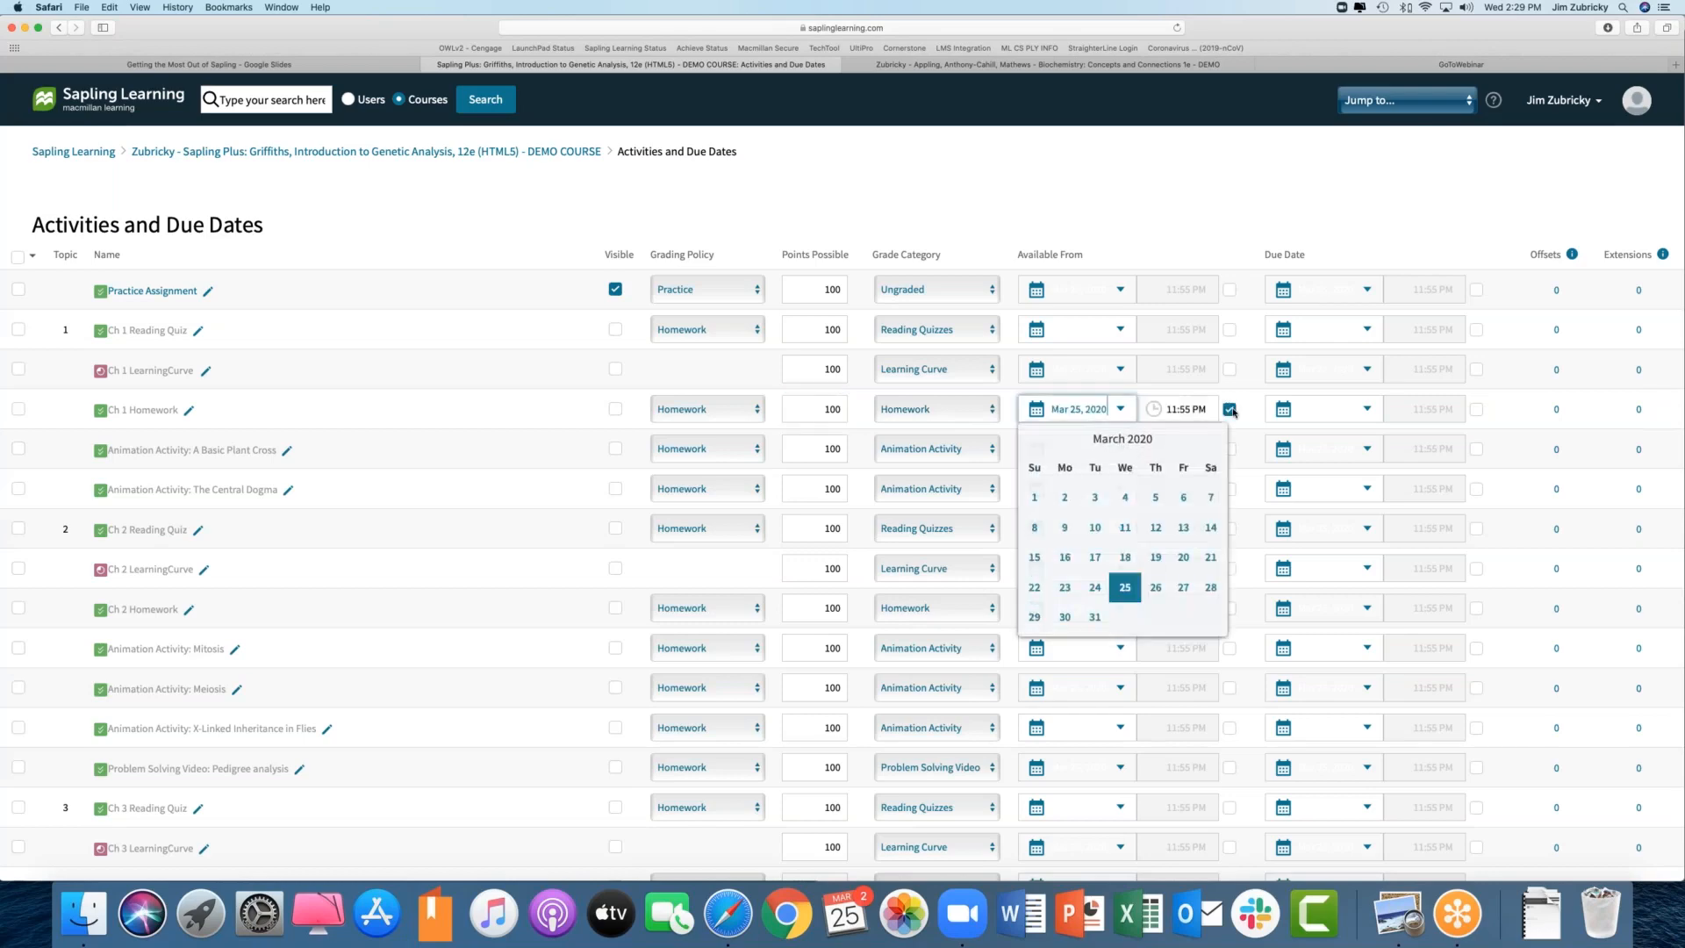
pyautogui.click(1230, 409)
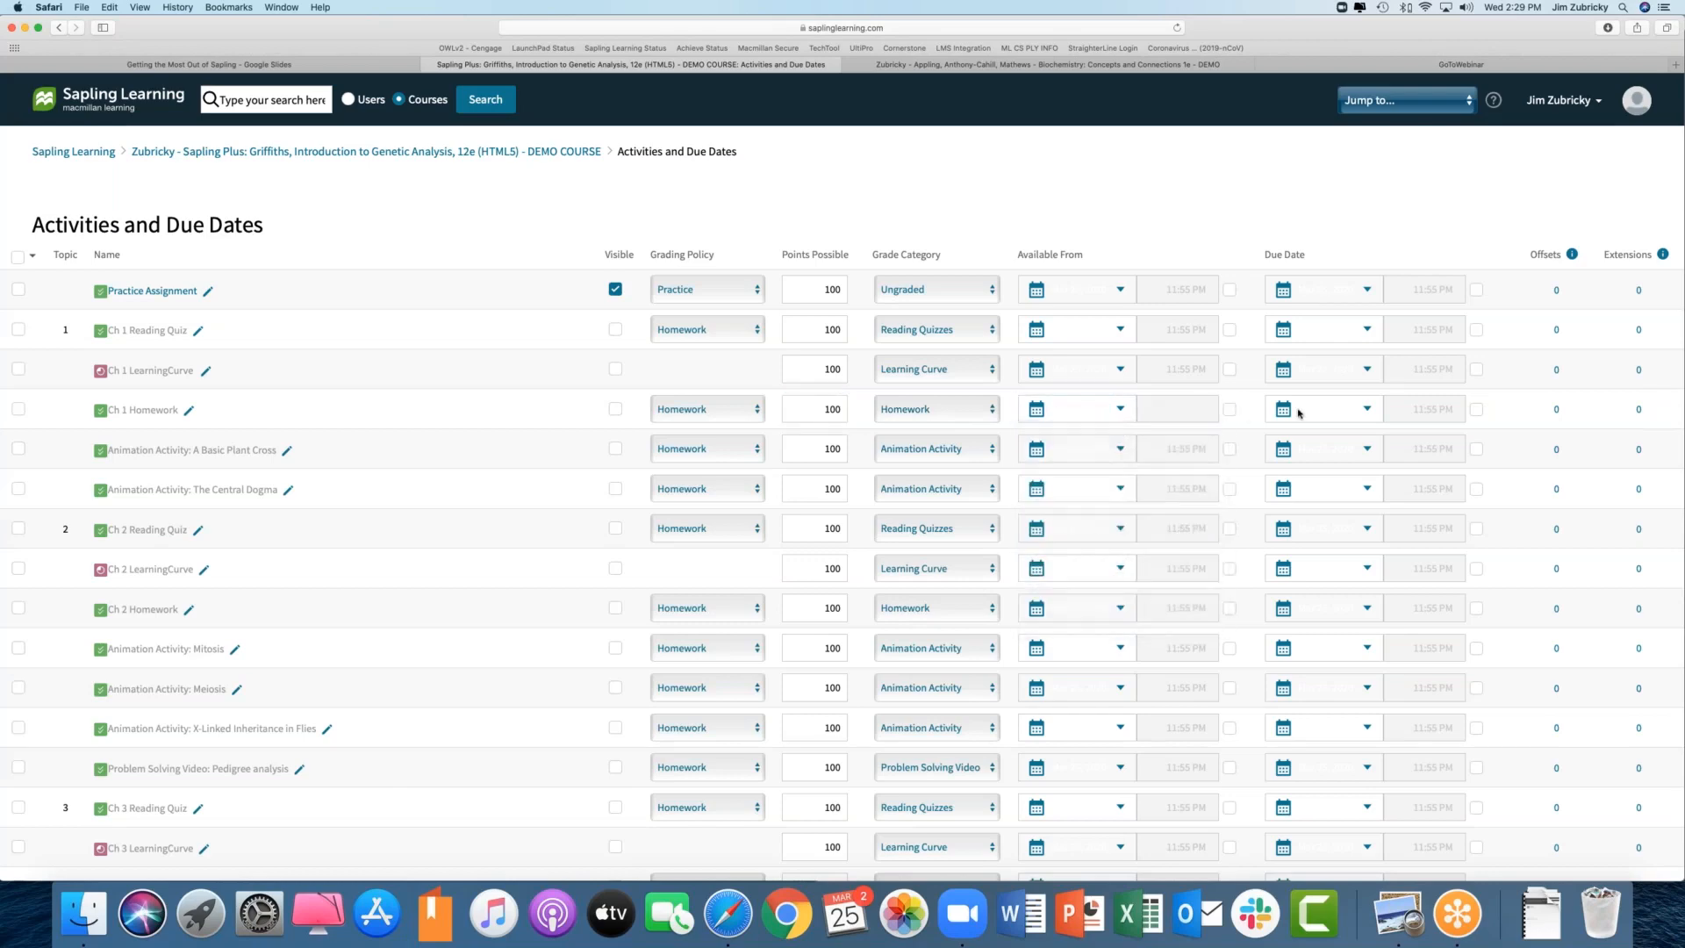
pyautogui.click(1476, 410)
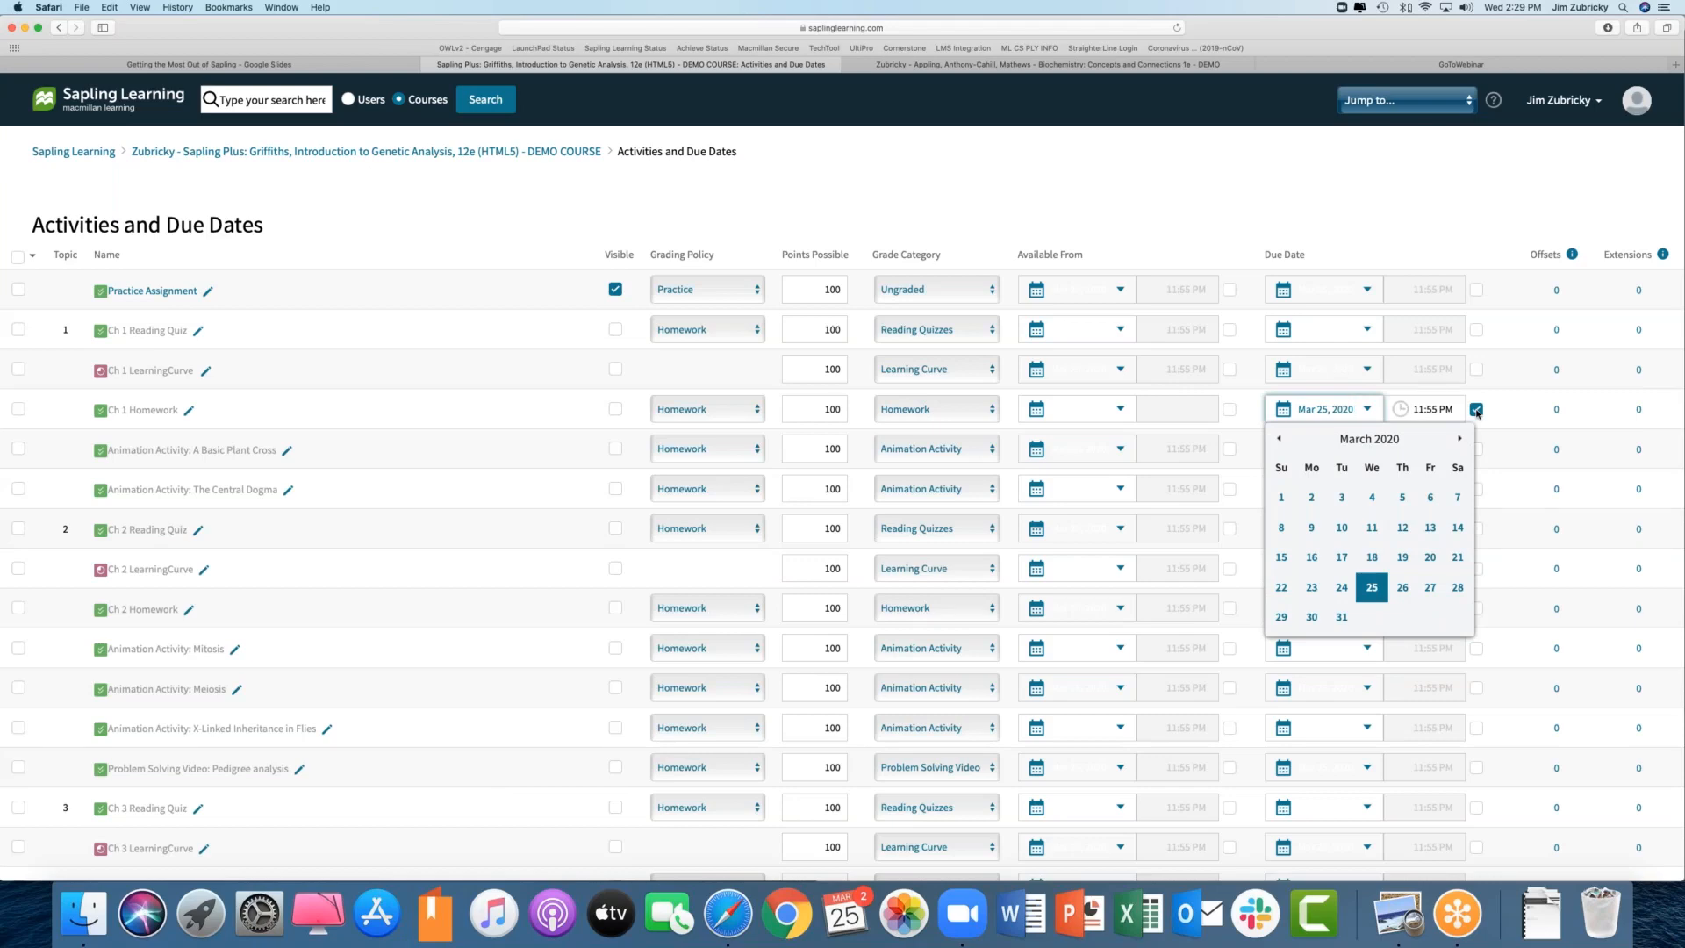
pyautogui.scroll(-1, 1477, 412)
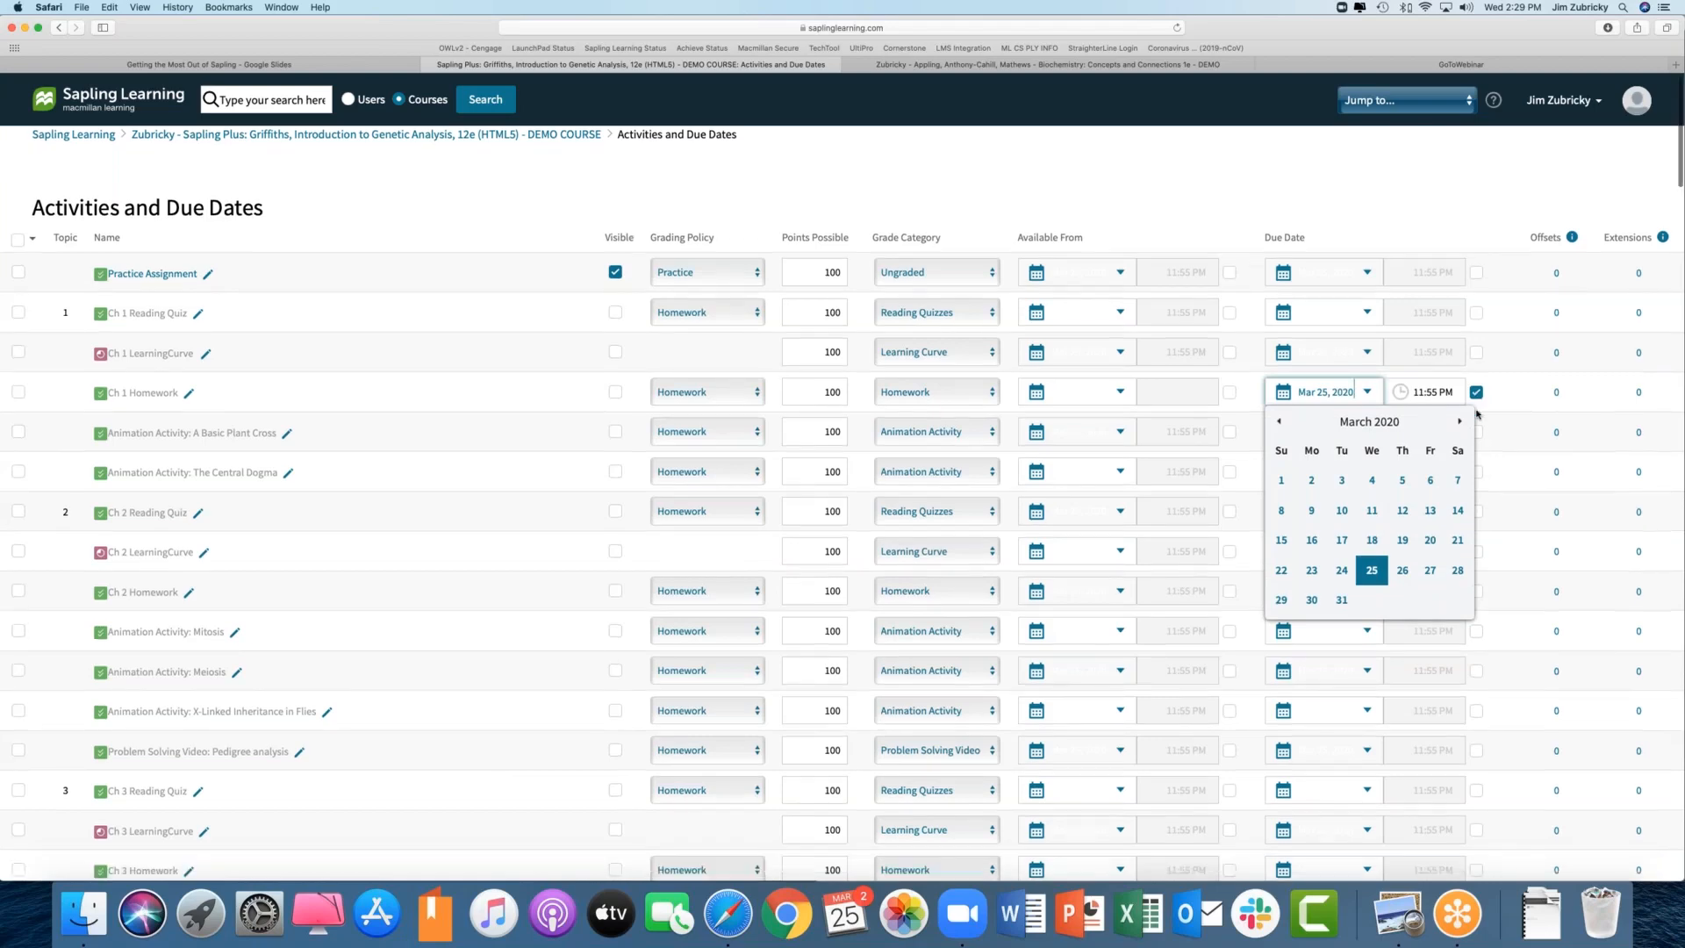
pyautogui.scroll(-1, 1478, 408)
pyautogui.click(1474, 376)
pyautogui.scroll(2, 1472, 379)
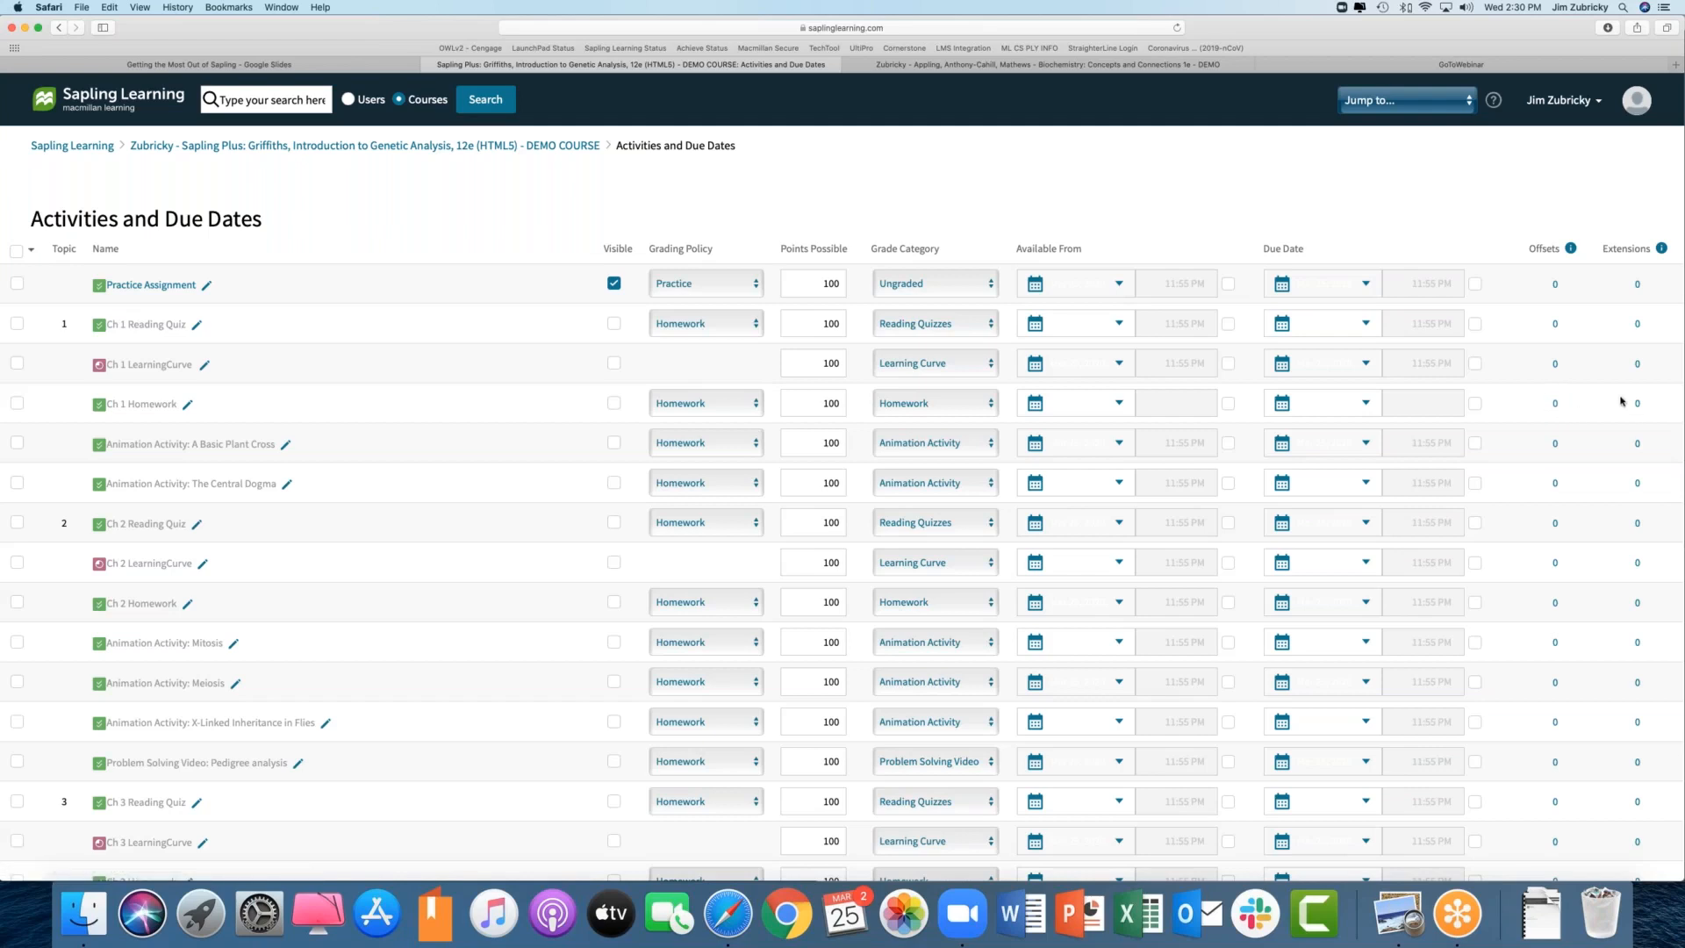
# Step: View the offsets and extensions page for Ch 1 Homework and return to the course home page
pyautogui.click(1556, 404)
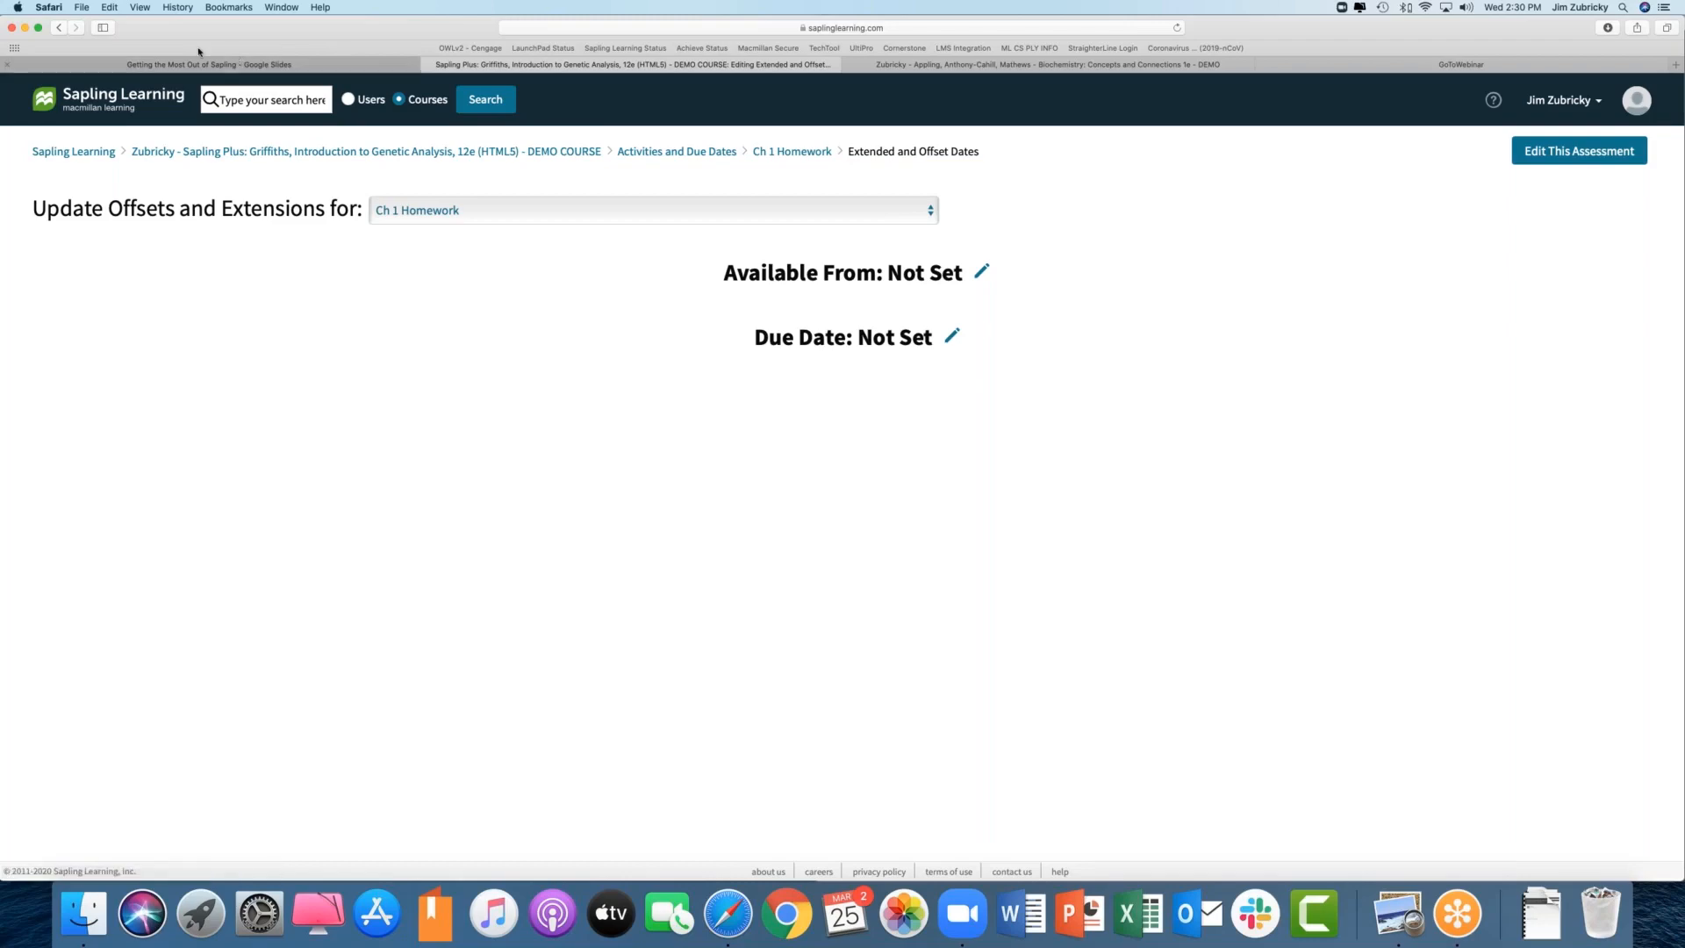
pyautogui.click(707, 155)
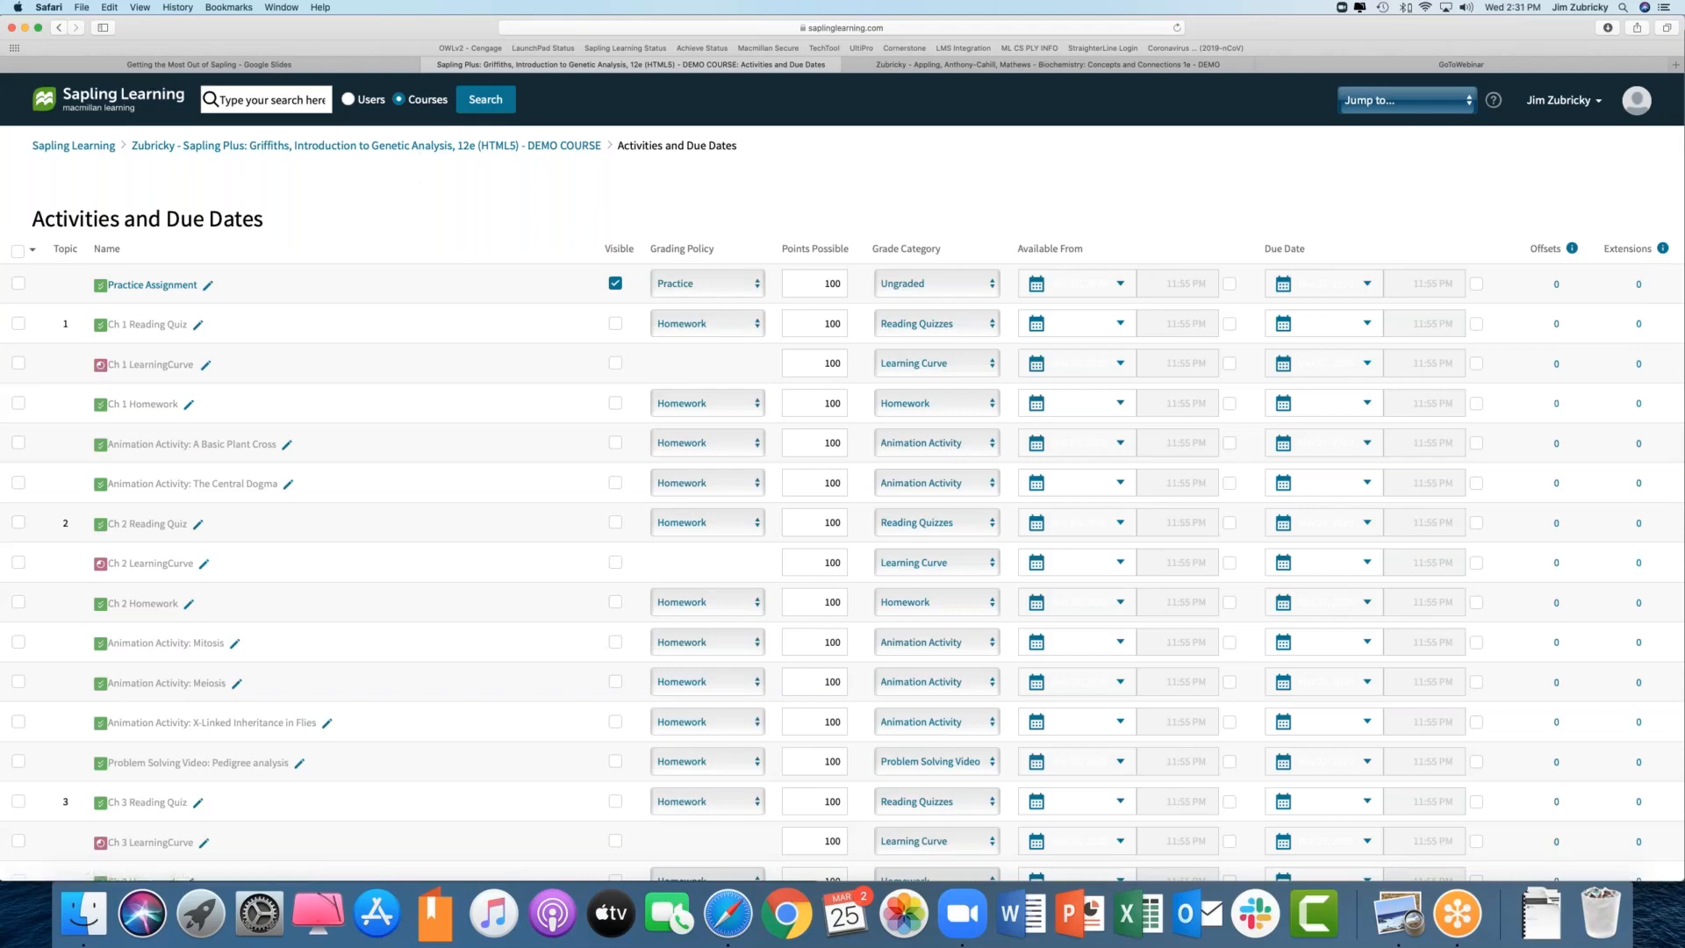
pyautogui.click(420, 149)
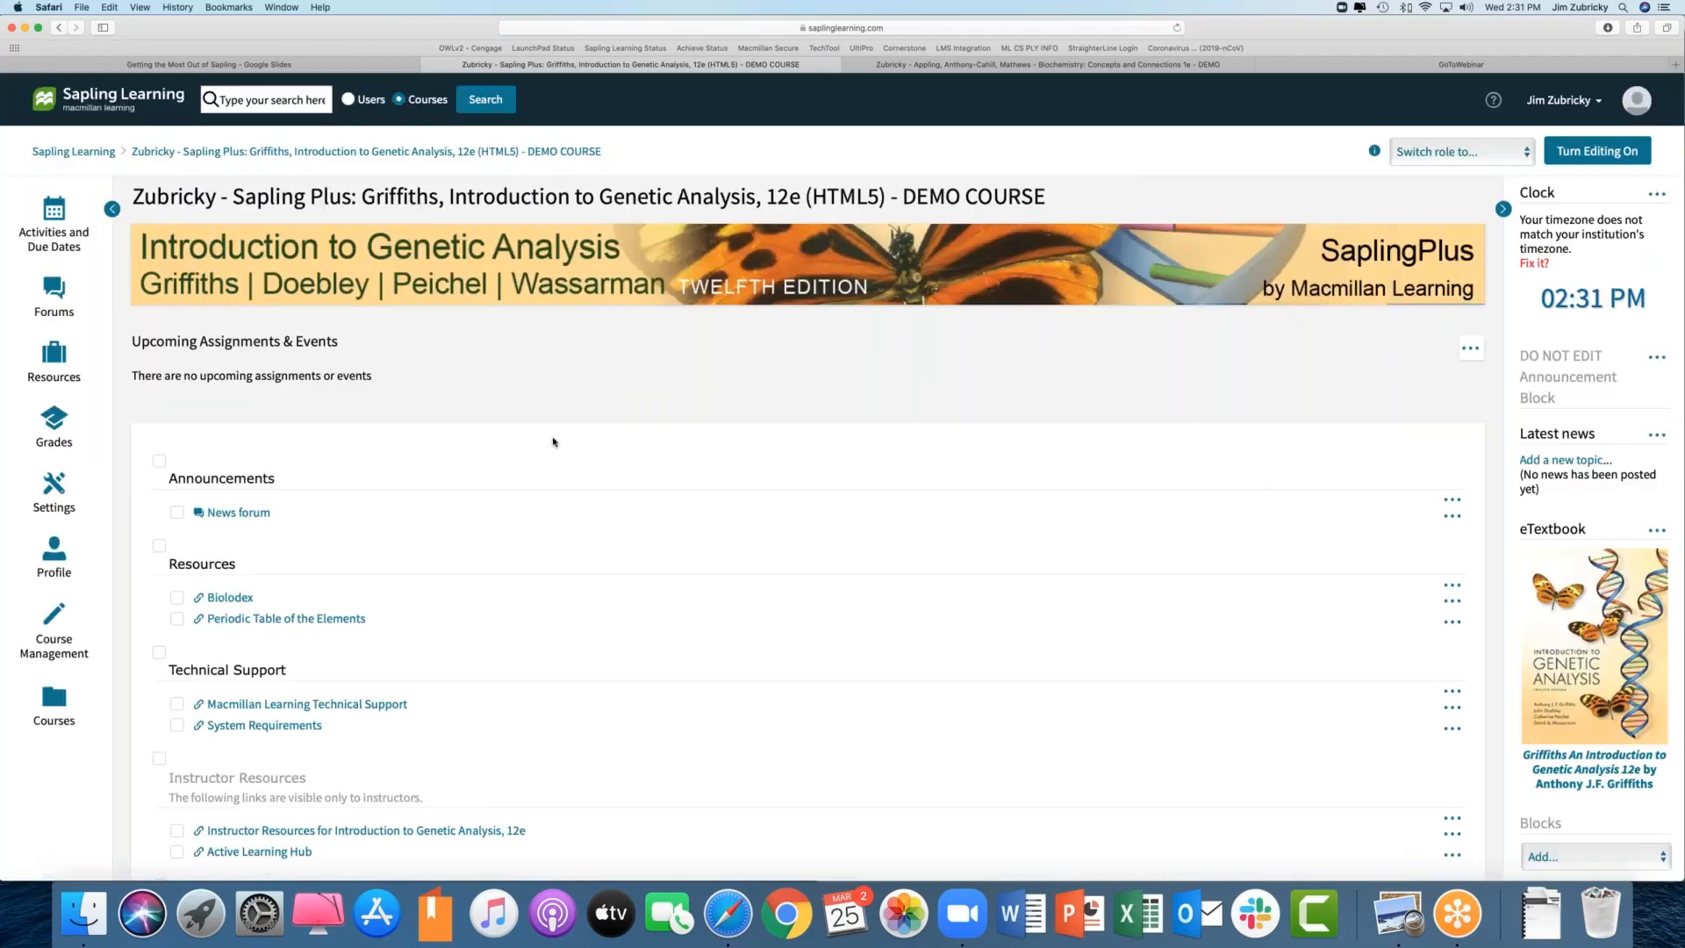
# Step: Start adding a new Assessment activity to the Chapter 1 section of the course page
pyautogui.scroll(-7, 553, 442)
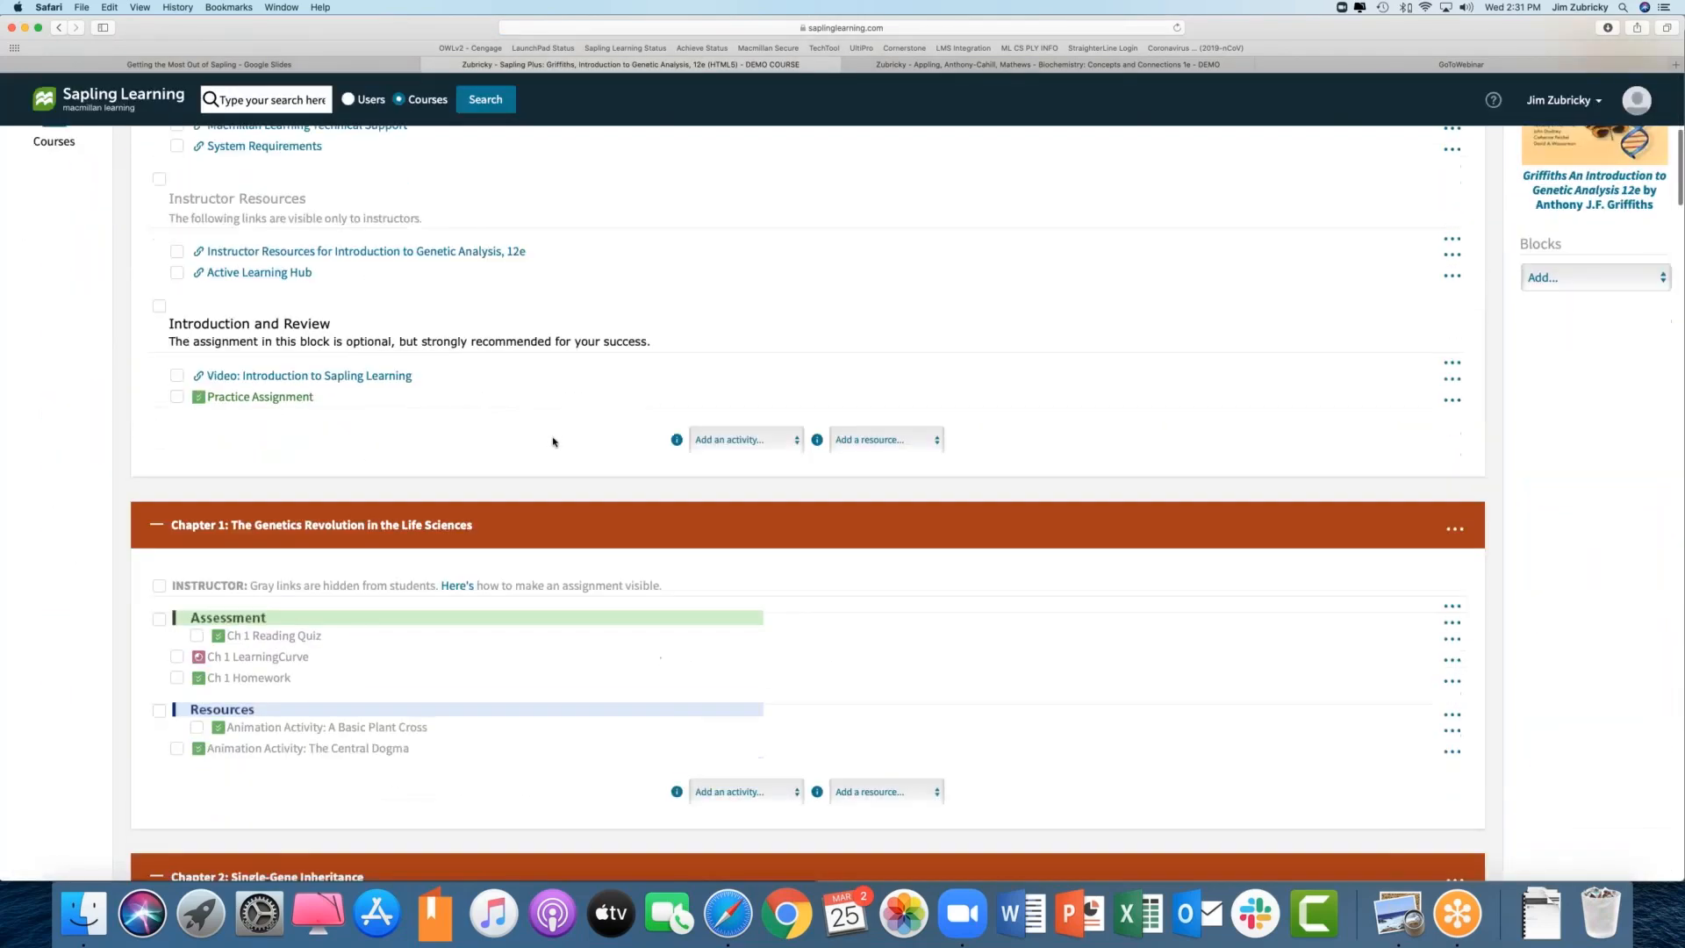
pyautogui.scroll(-1, 331, 553)
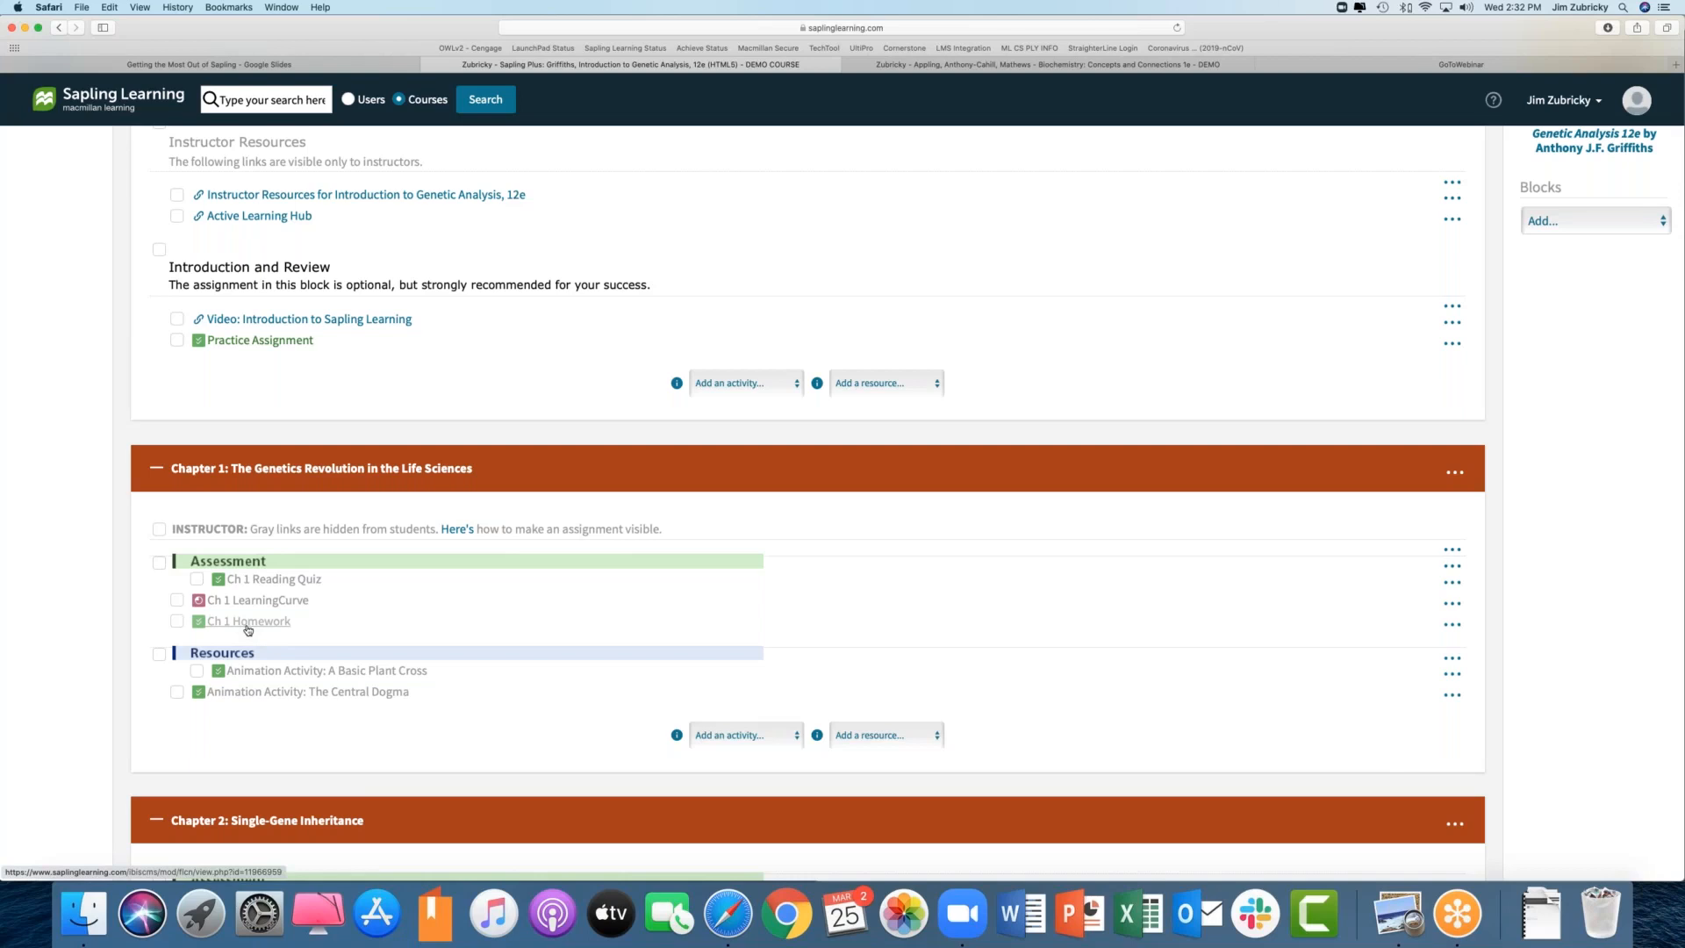
pyautogui.scroll(-1, 248, 630)
pyautogui.scroll(-1, 248, 629)
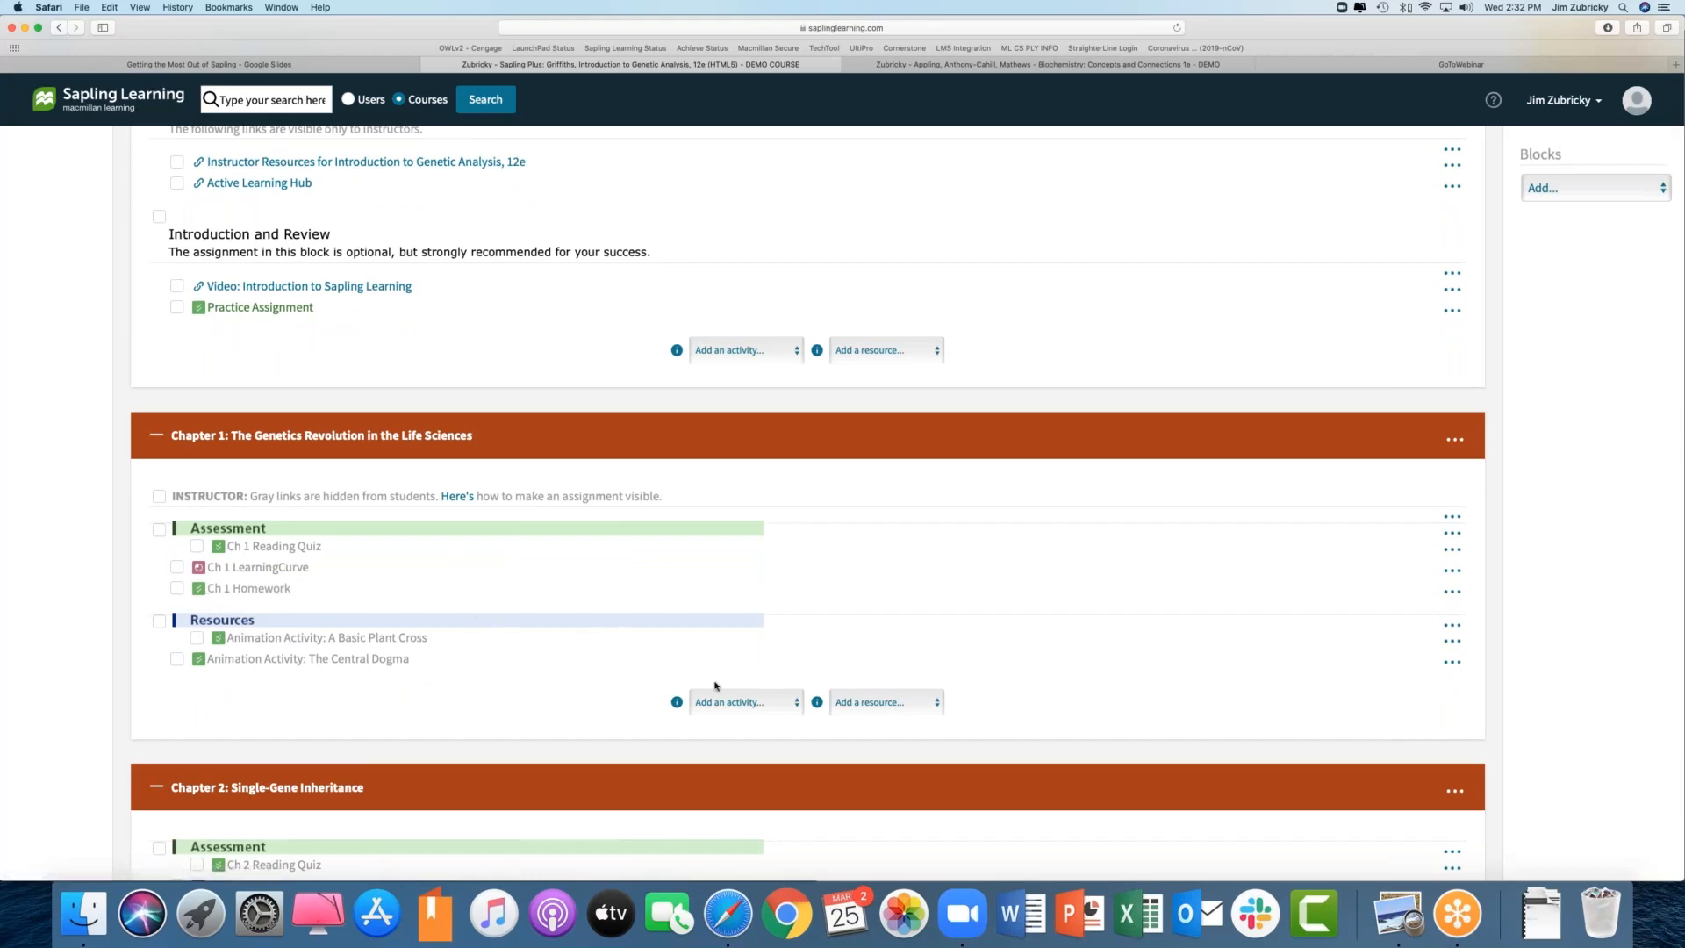
pyautogui.scroll(-1, 716, 701)
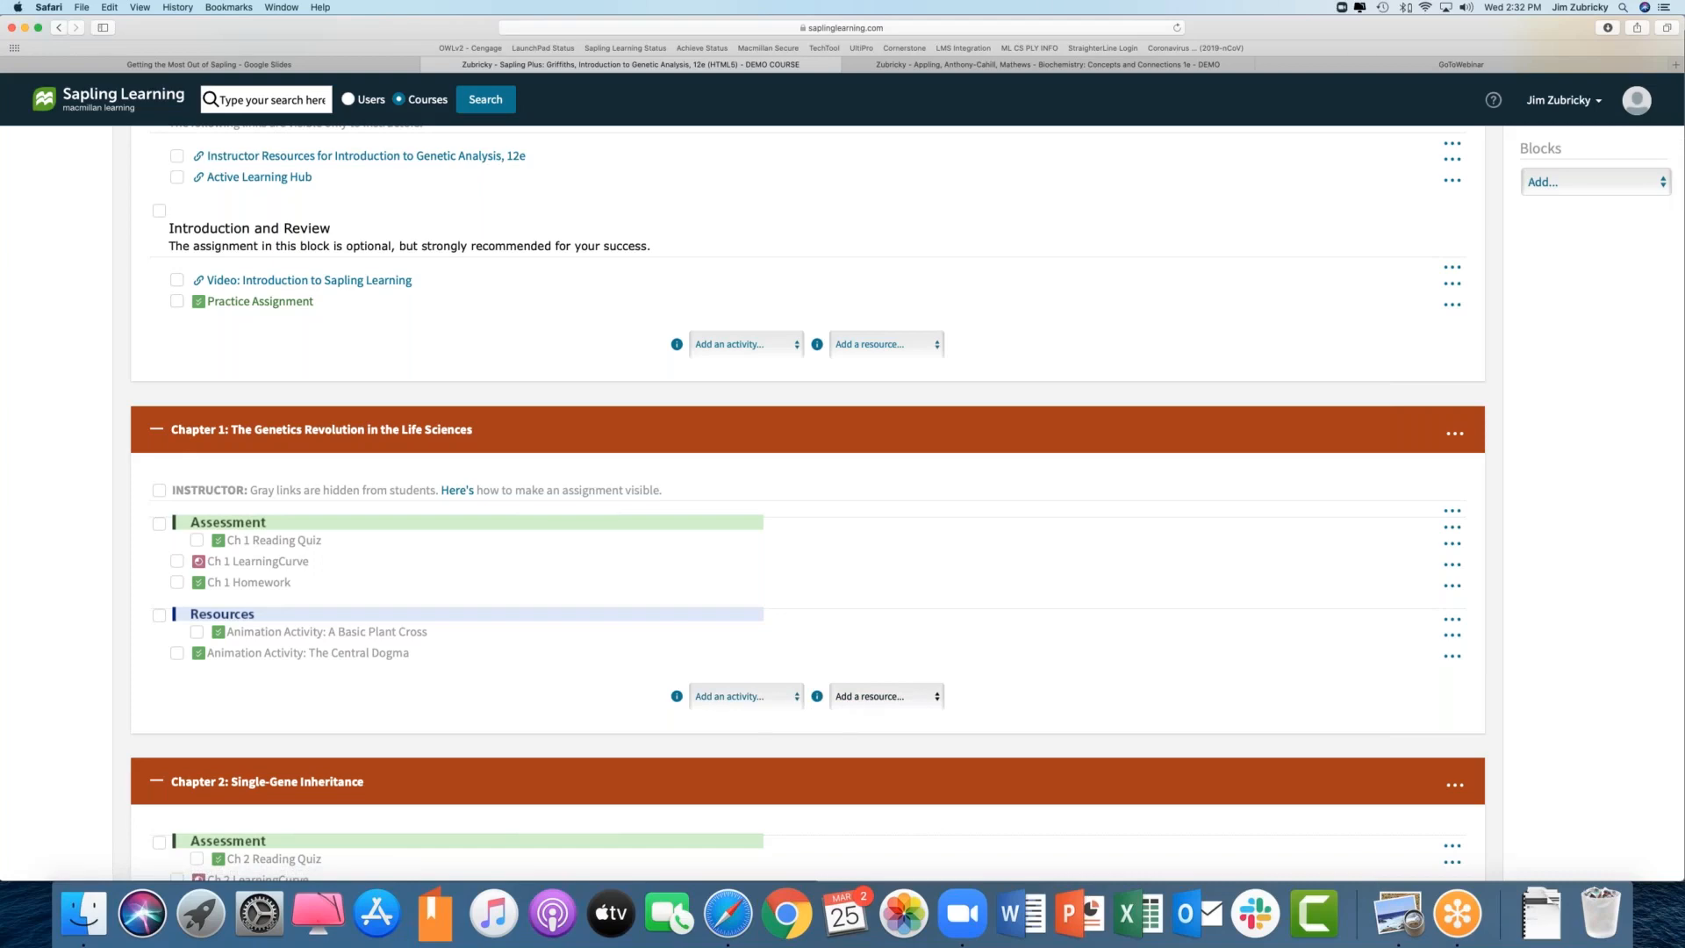
pyautogui.click(766, 702)
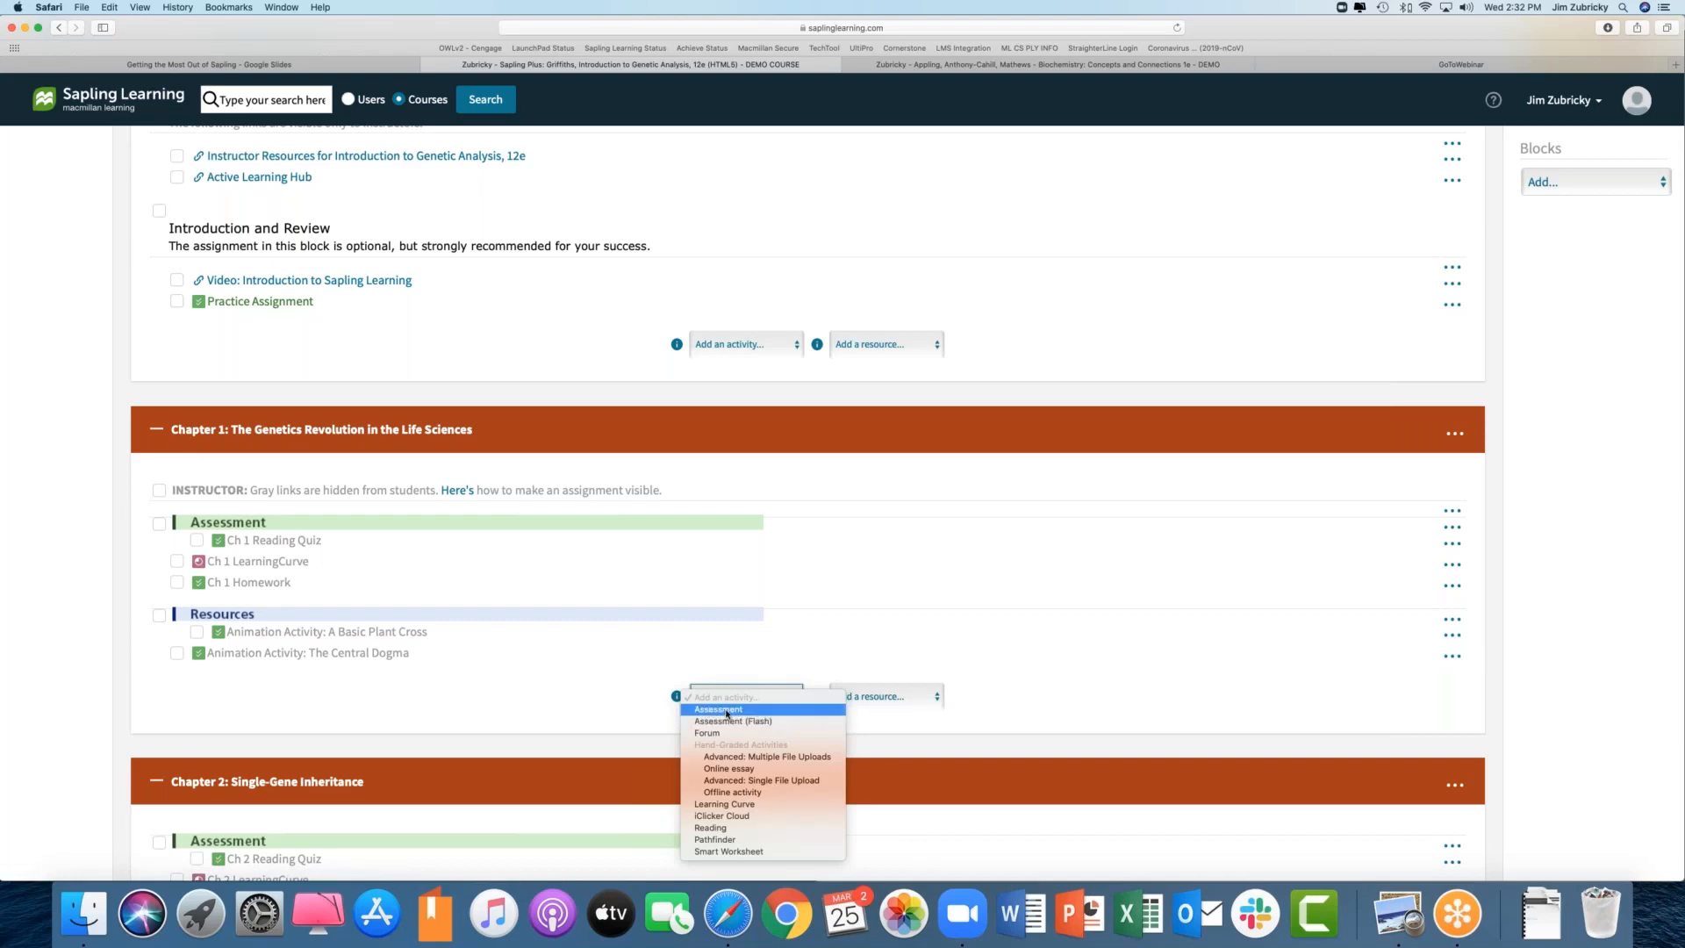
pyautogui.click(727, 710)
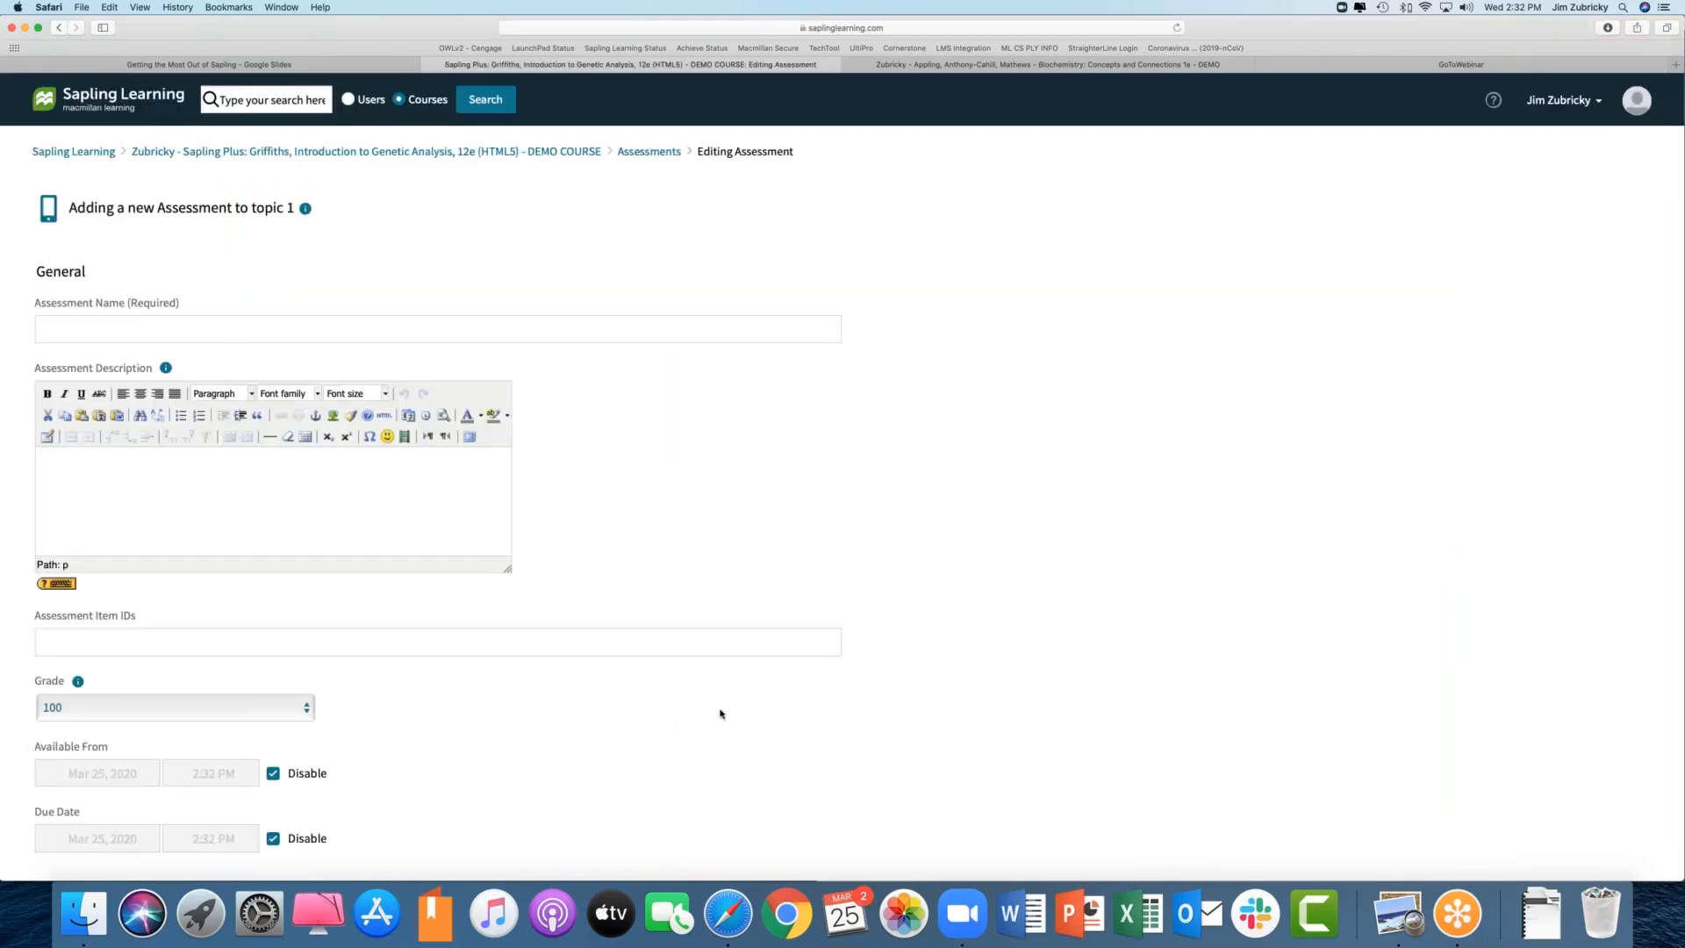
# Step: Name the new assessment "Exam 2", leave the remaining settings at their defaults, and save it, continuing to its question setup
pyautogui.click(302, 328)
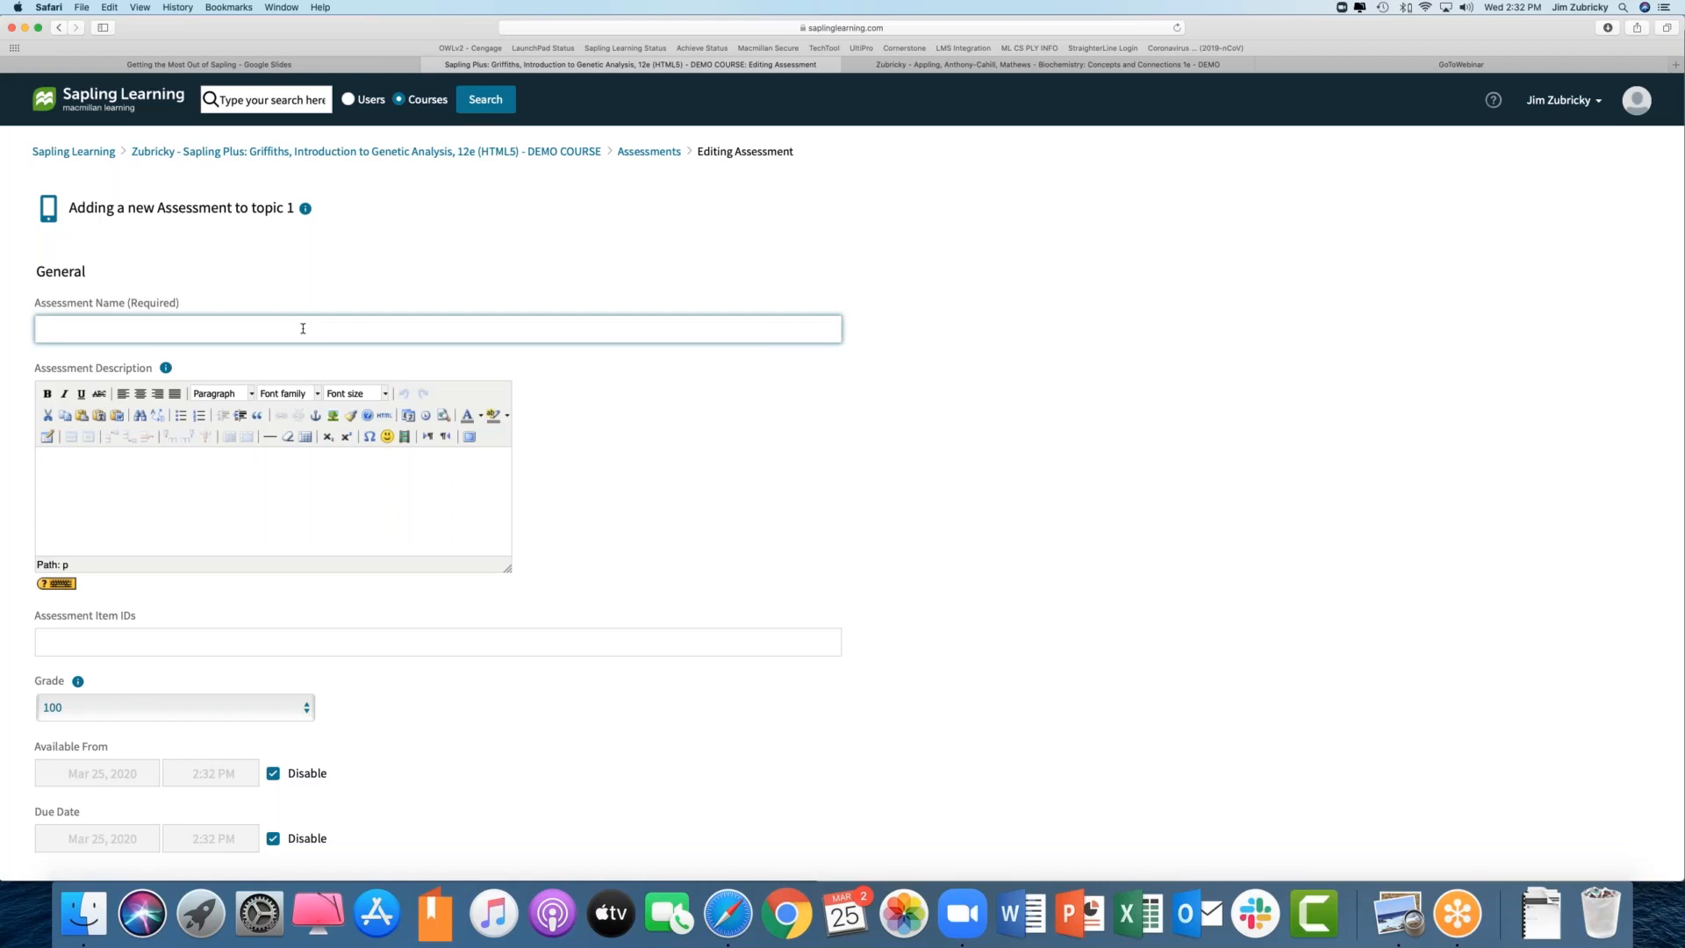
pyautogui.write('Exam 2')
pyautogui.scroll(-5, 173, 329)
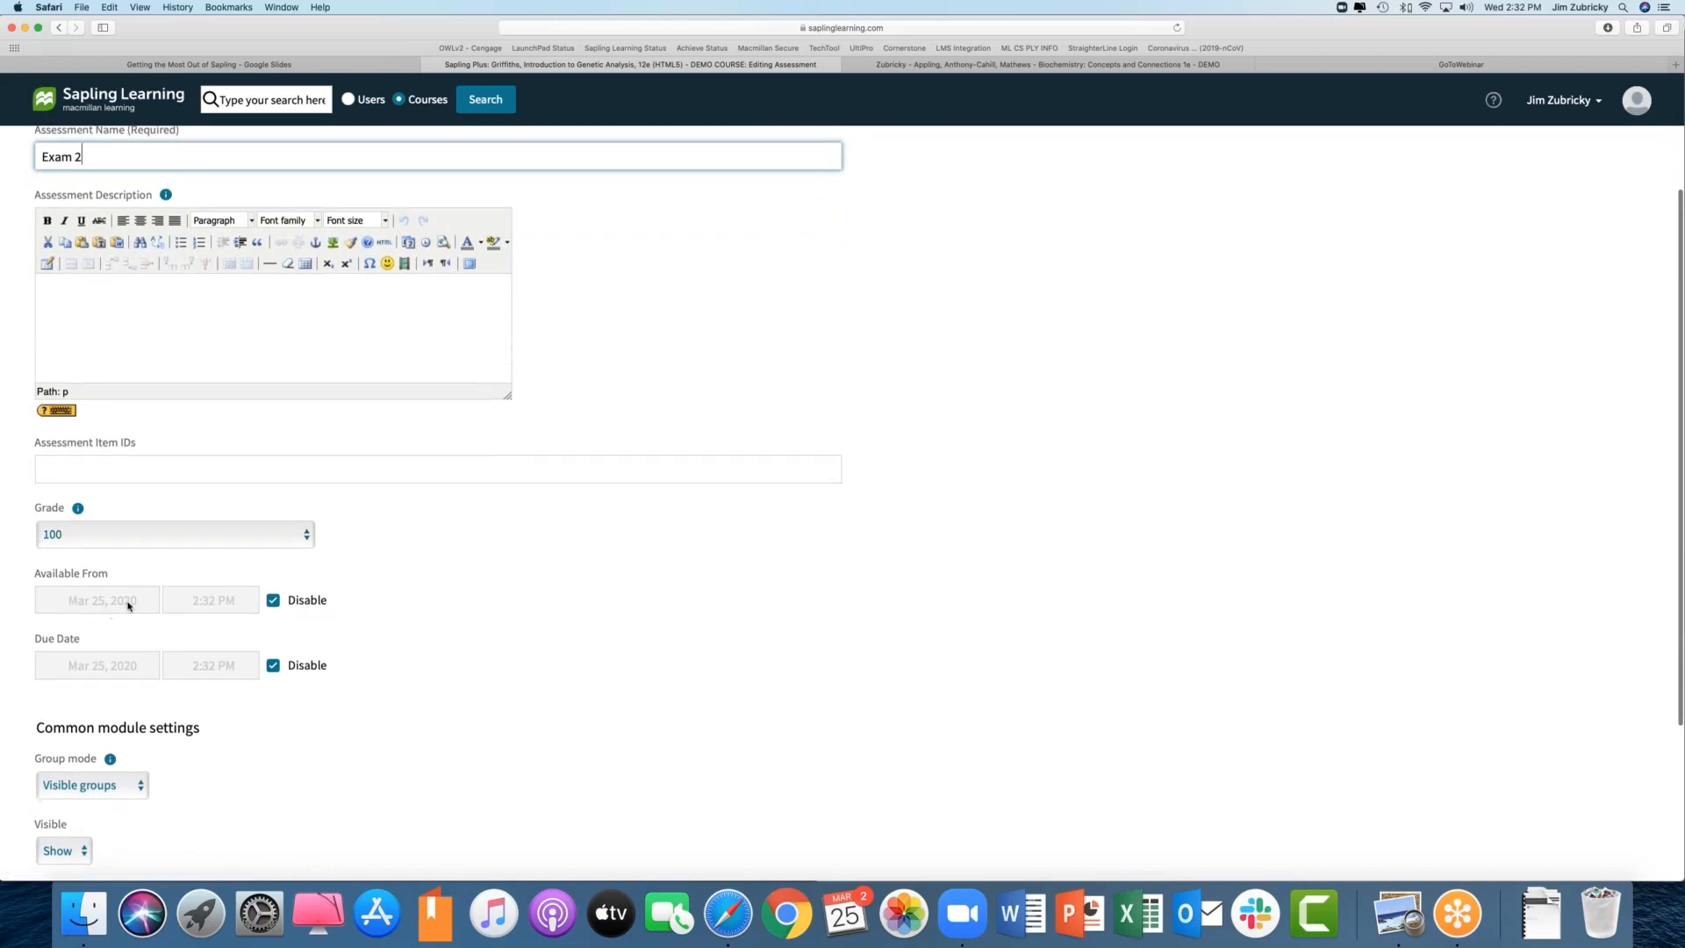
pyautogui.scroll(-1, 112, 675)
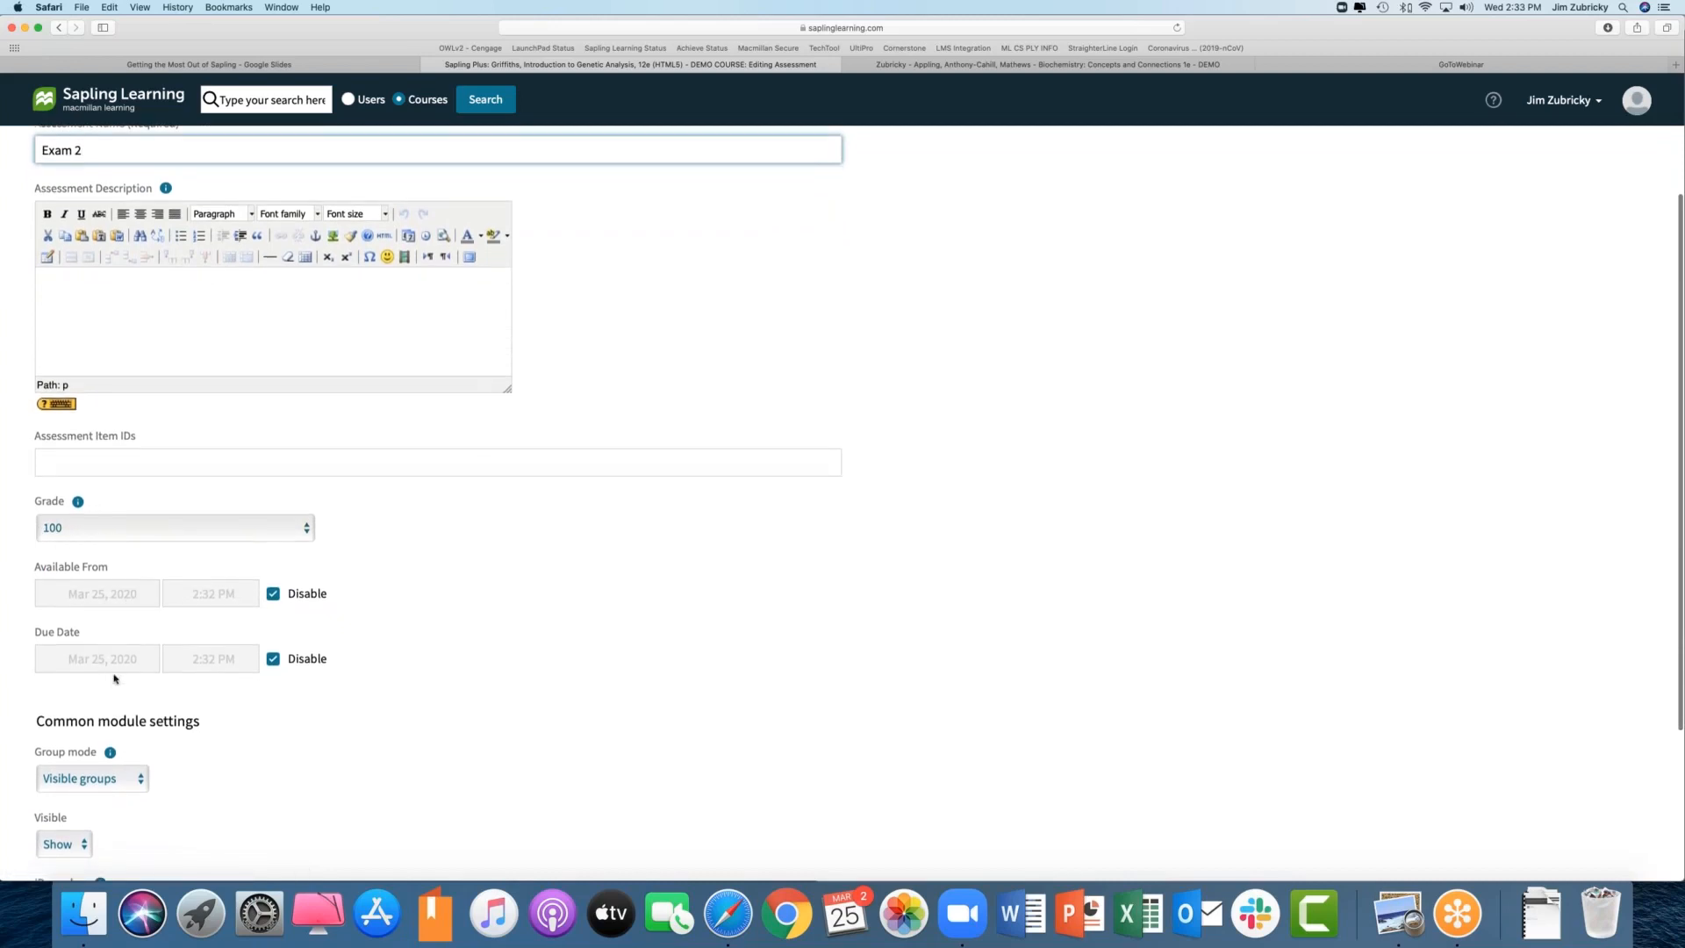
pyautogui.scroll(-5, 132, 660)
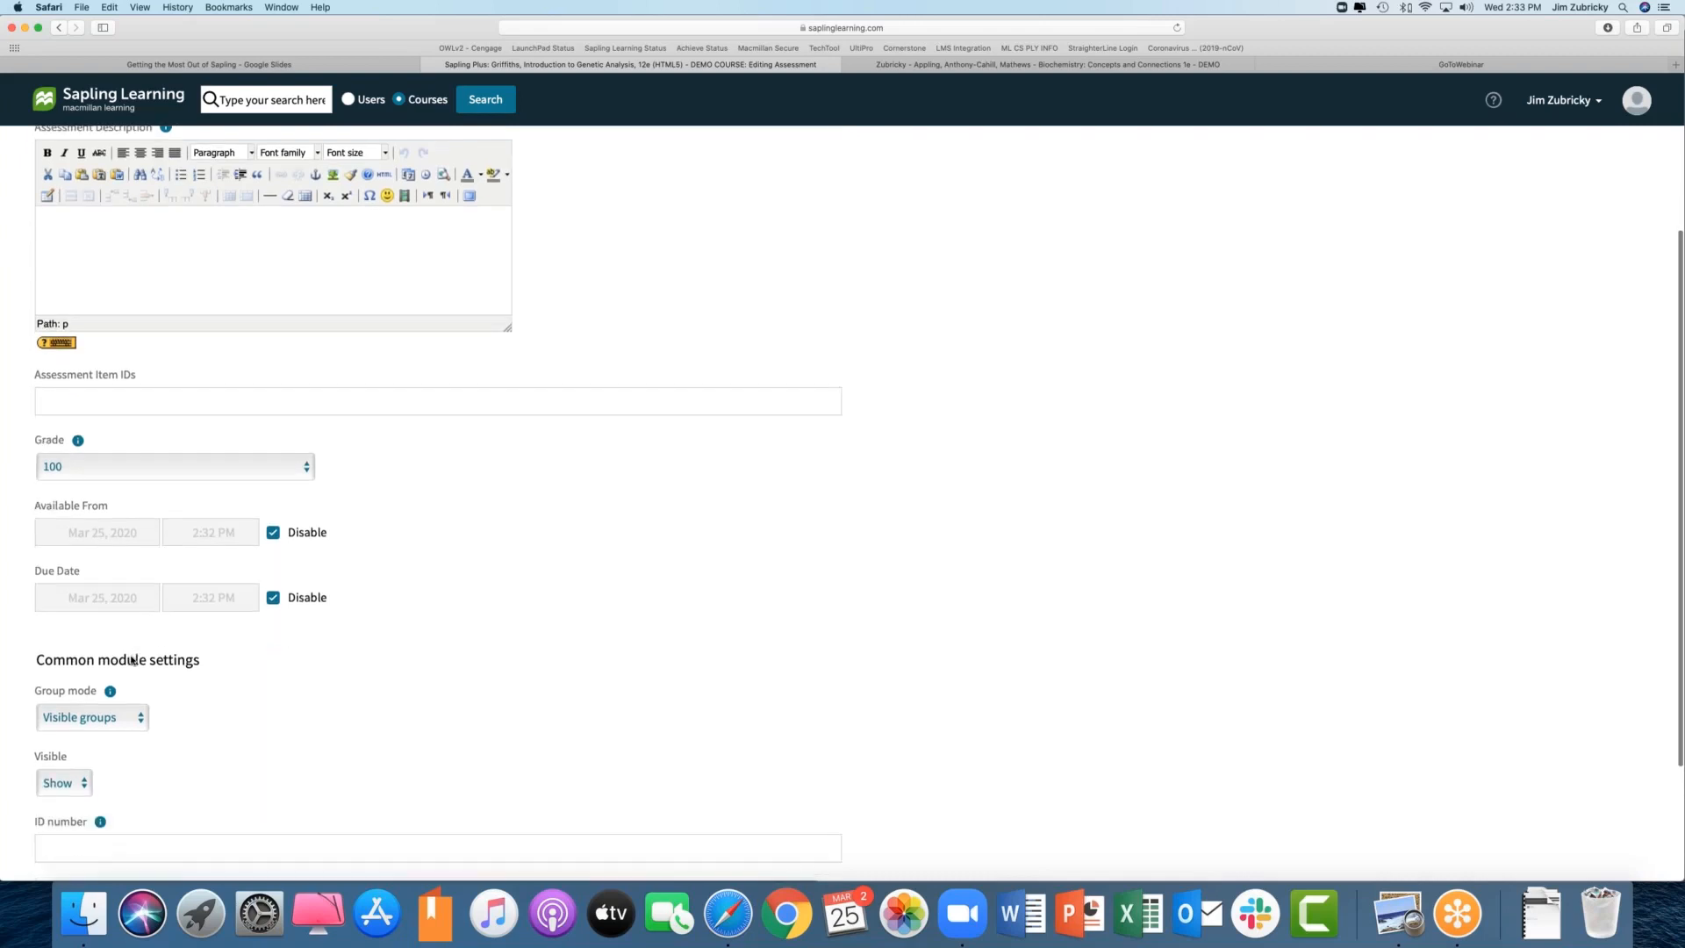
pyautogui.scroll(-2, 132, 660)
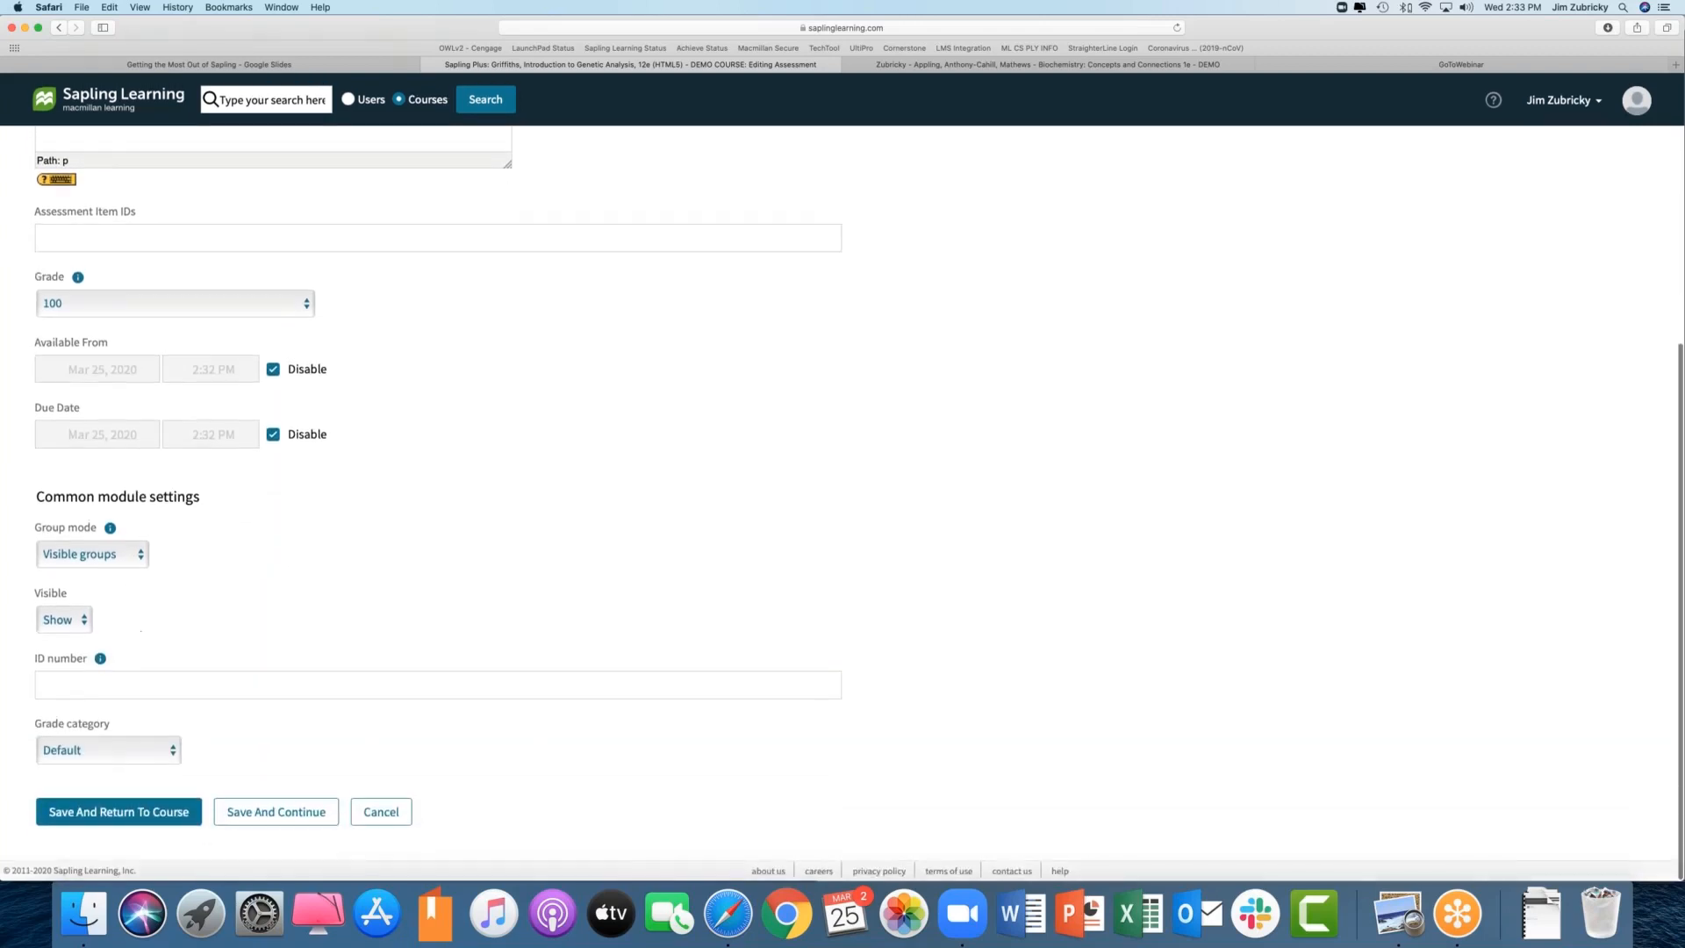
pyautogui.click(287, 816)
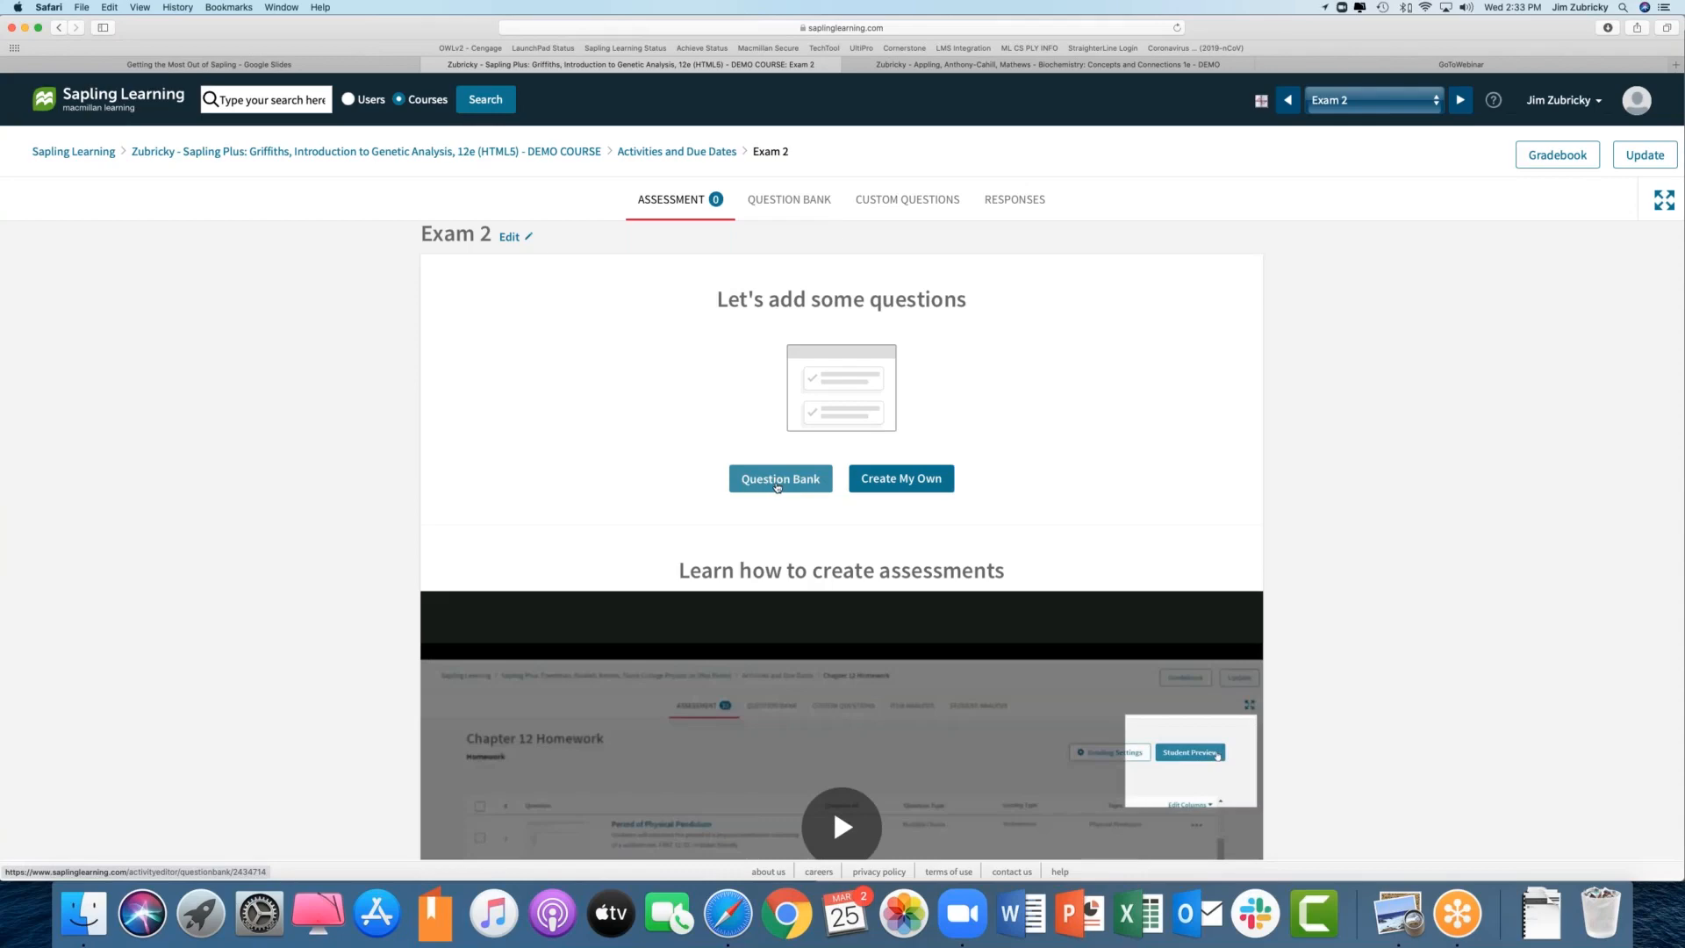
# Step: View the Question Bank for Exam 2 across All Collections, go back to the assessment overview, and return to the course home page
pyautogui.click(778, 485)
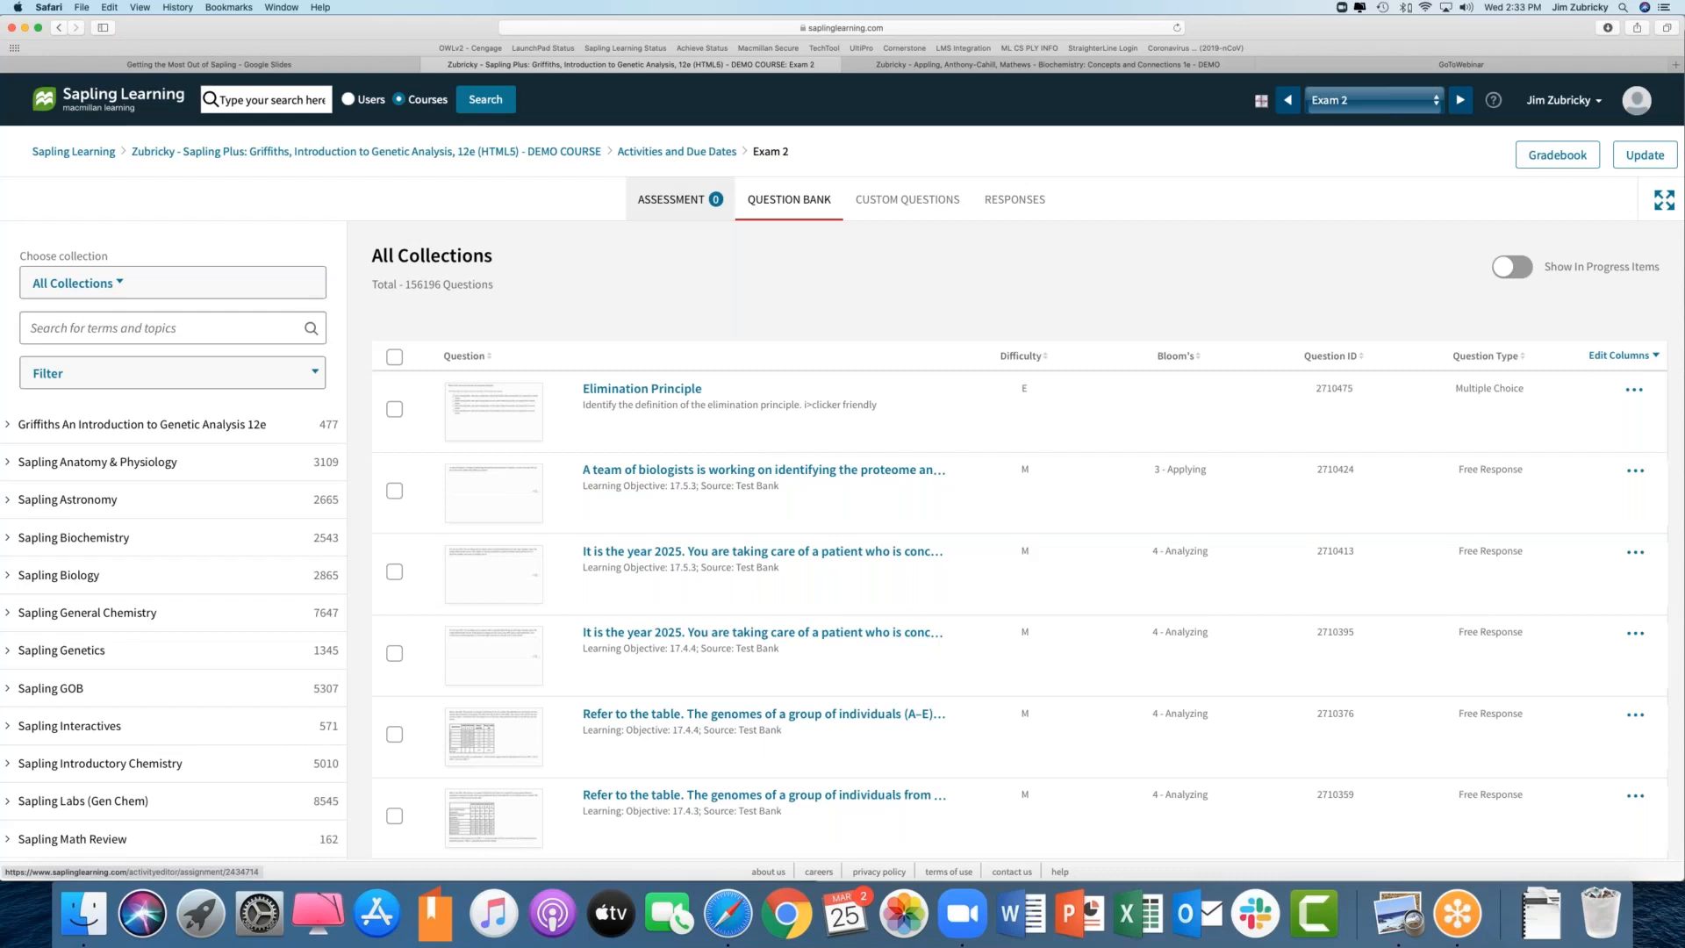
pyautogui.click(692, 216)
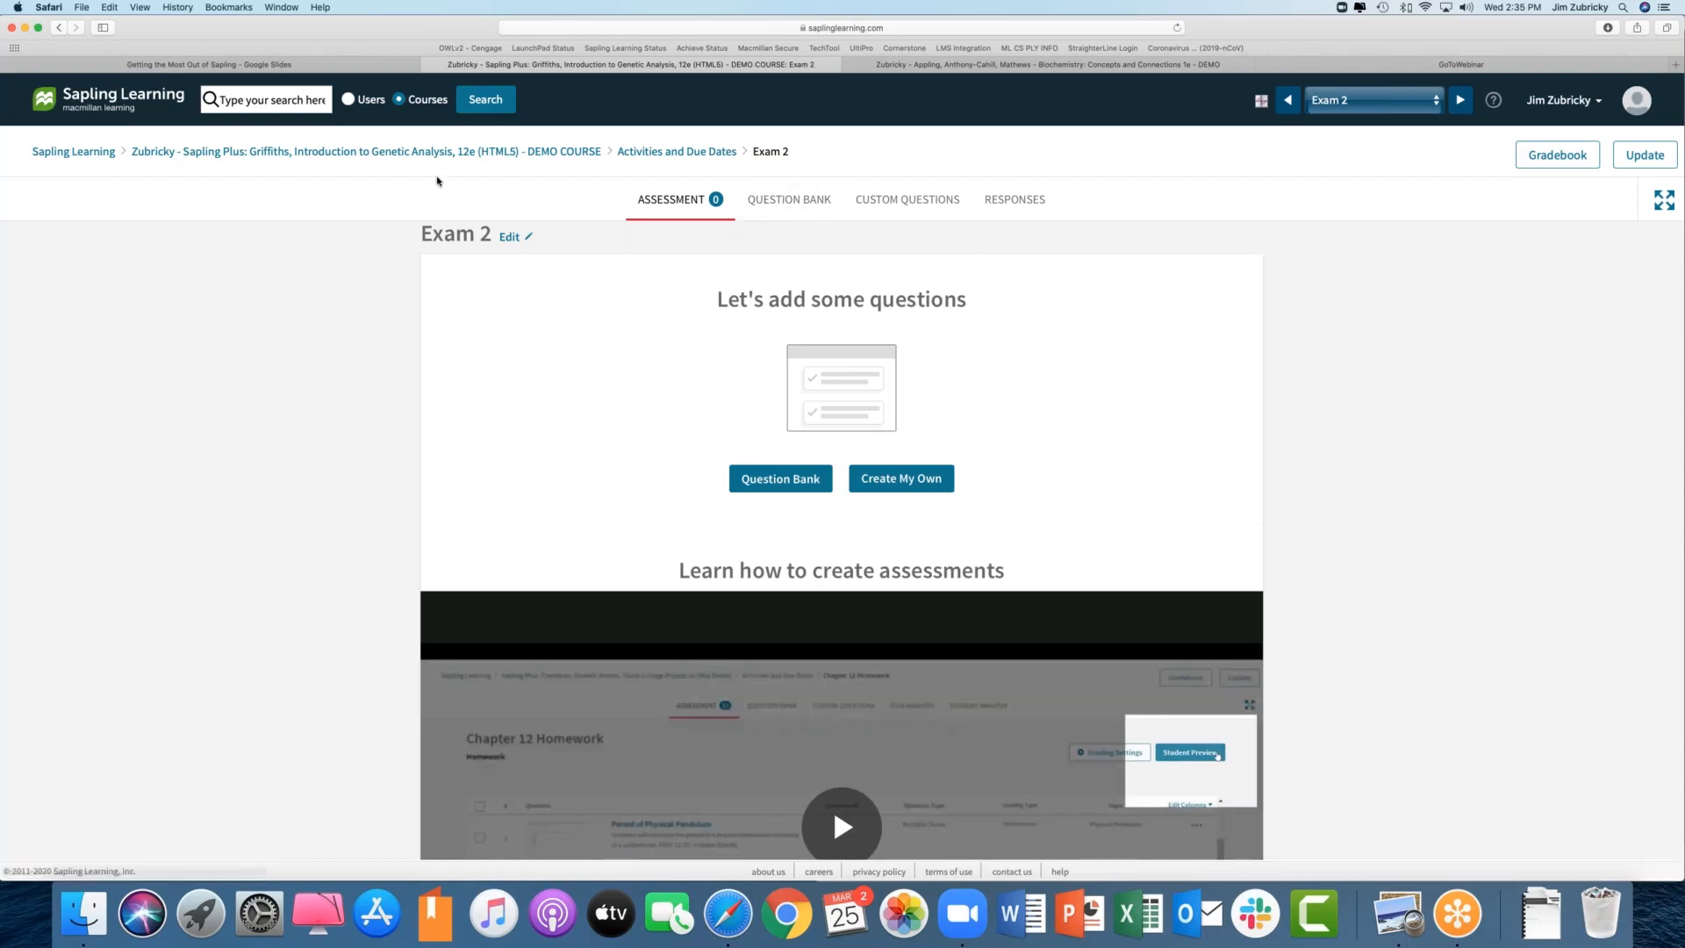
pyautogui.click(298, 153)
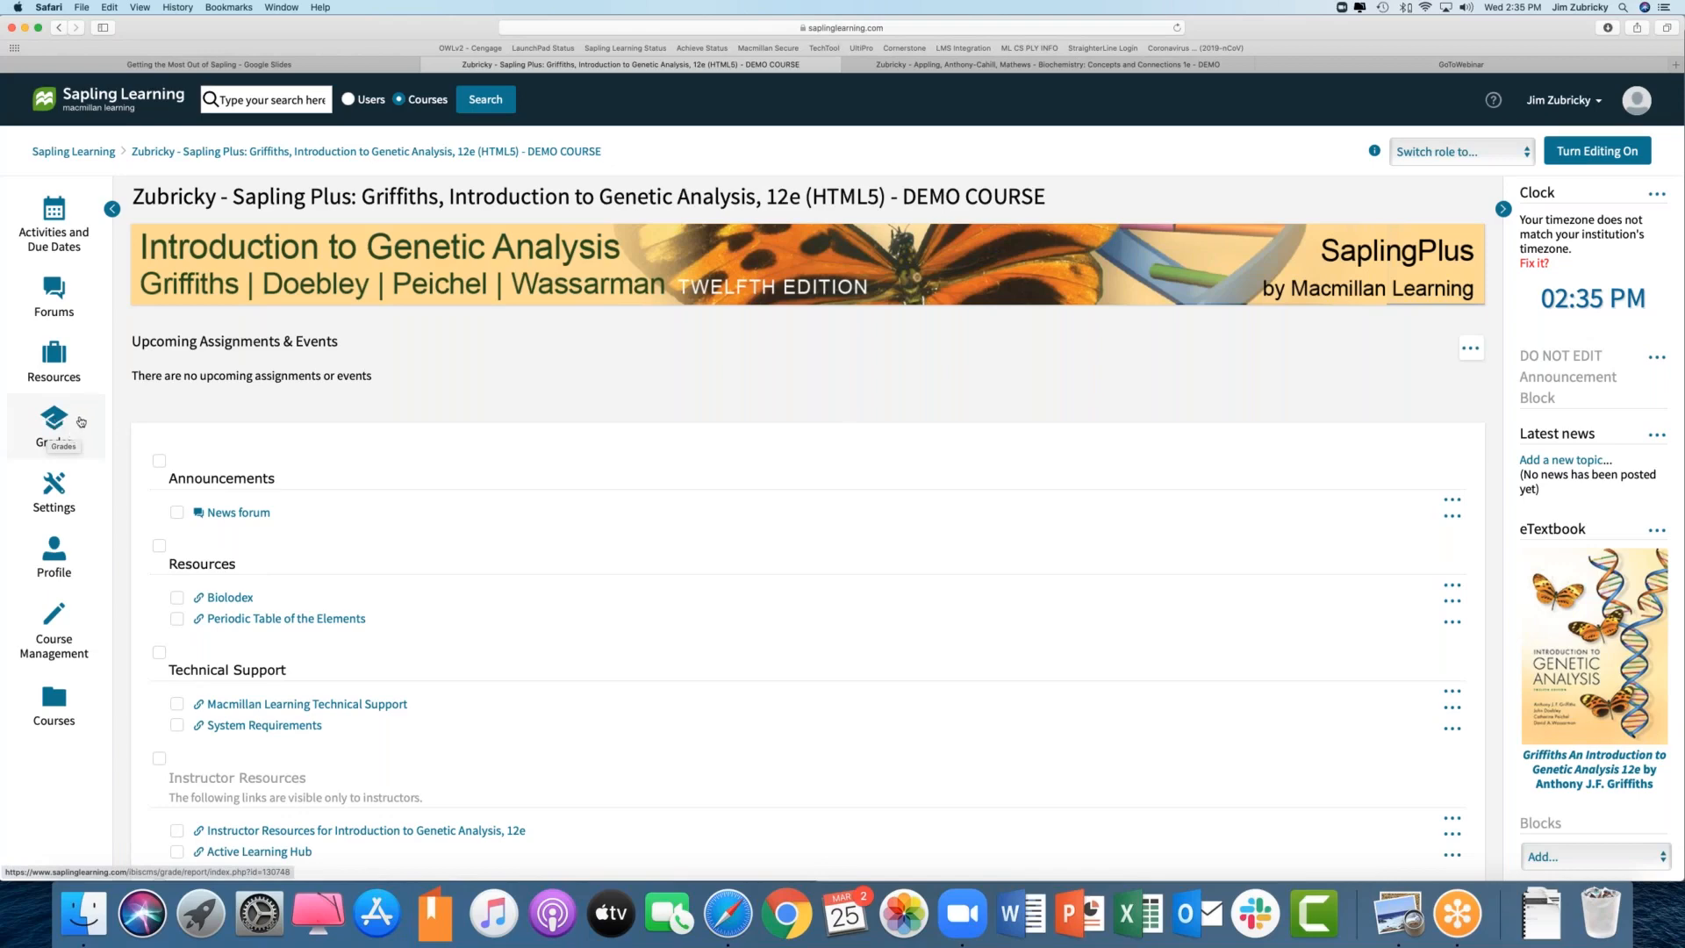
# Step: View the course gradebook with its grade categories and return to the course home page
pyautogui.click(50, 430)
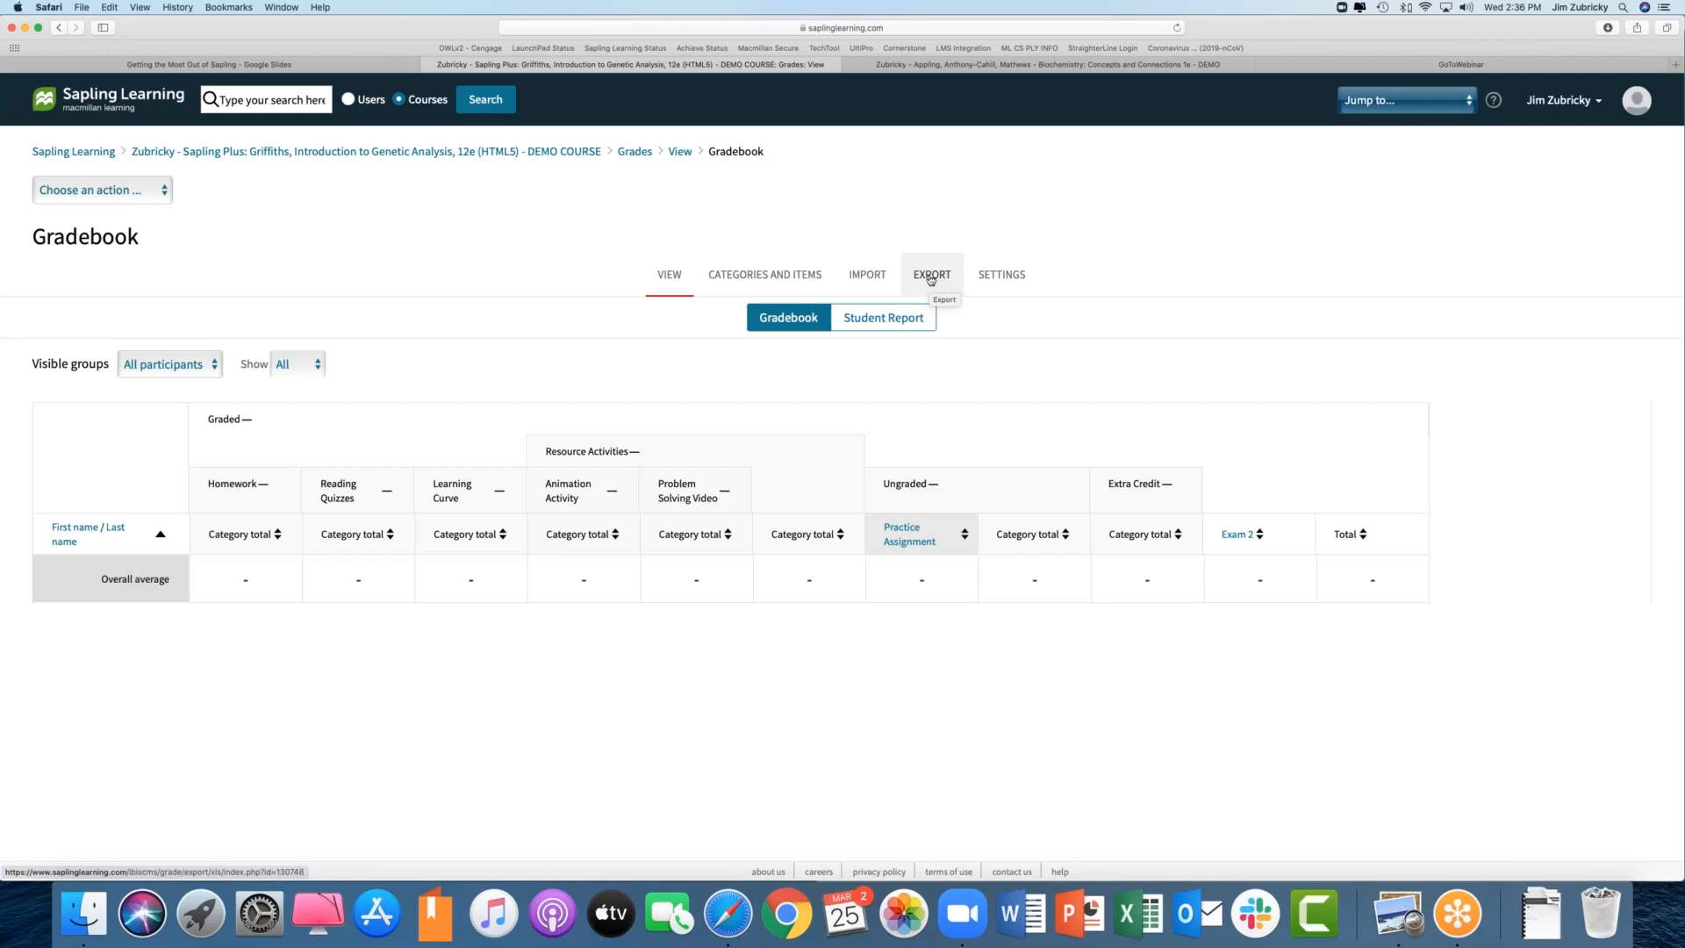
pyautogui.click(434, 152)
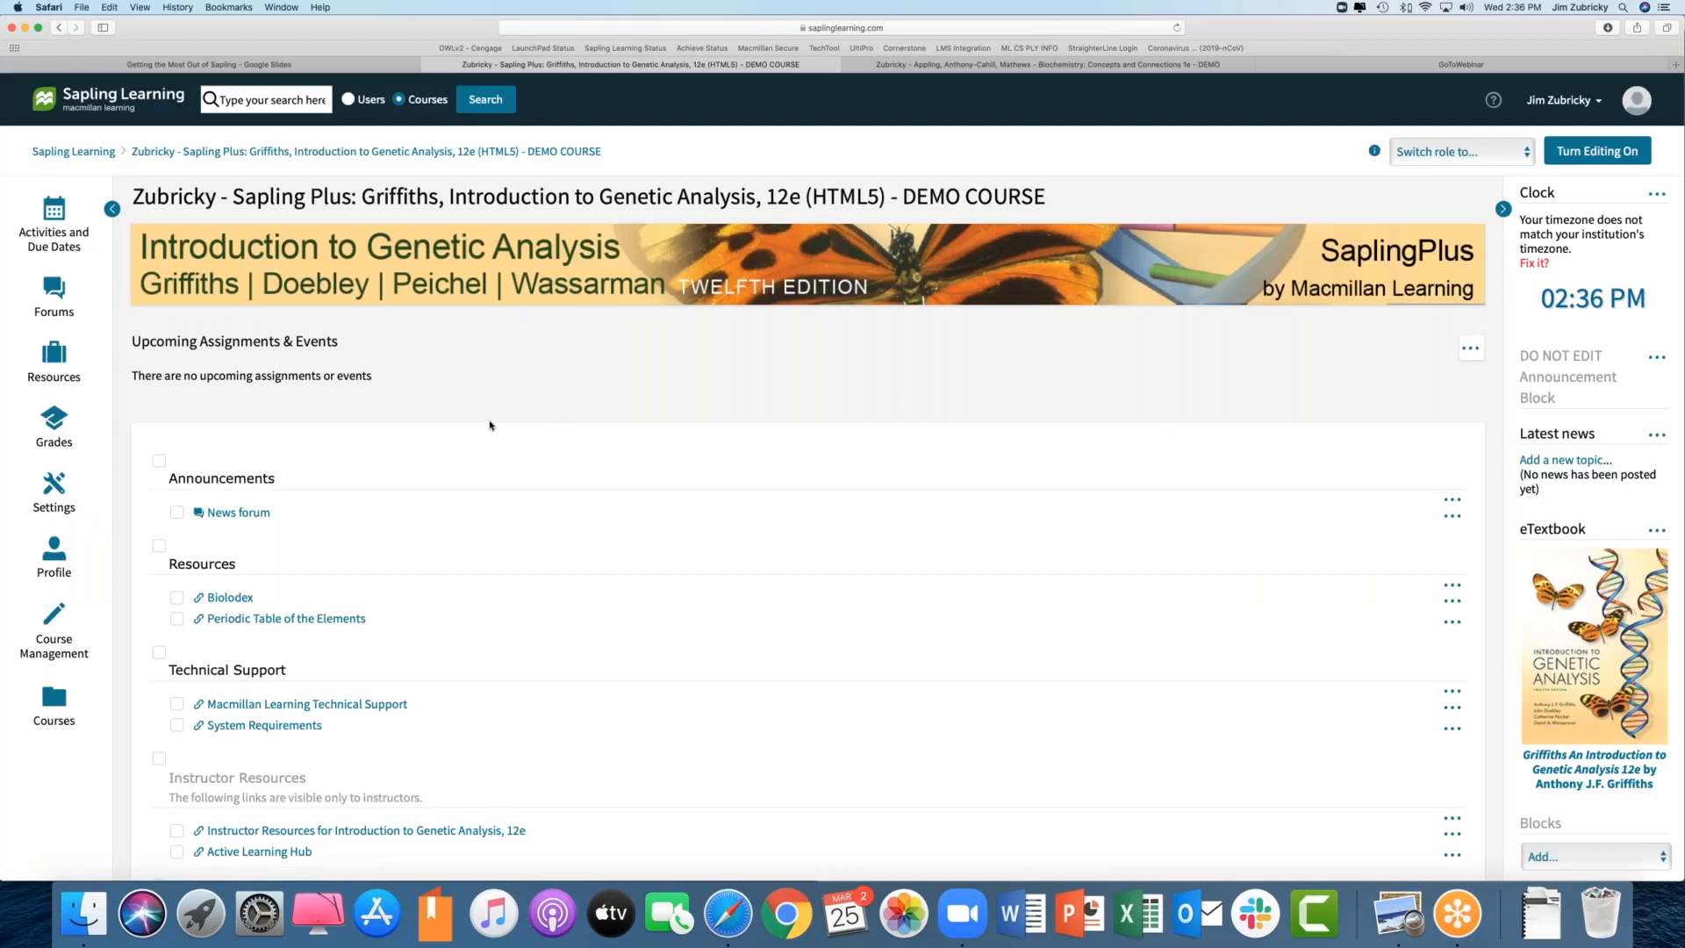
# Step: Examine the assessments and resources listed under Chapters 1 to 3 on the course page, and switch to the "Getting the Most Out of Sapling" Google Slides presentation
pyautogui.scroll(-3, 490, 426)
pyautogui.scroll(-5, 490, 425)
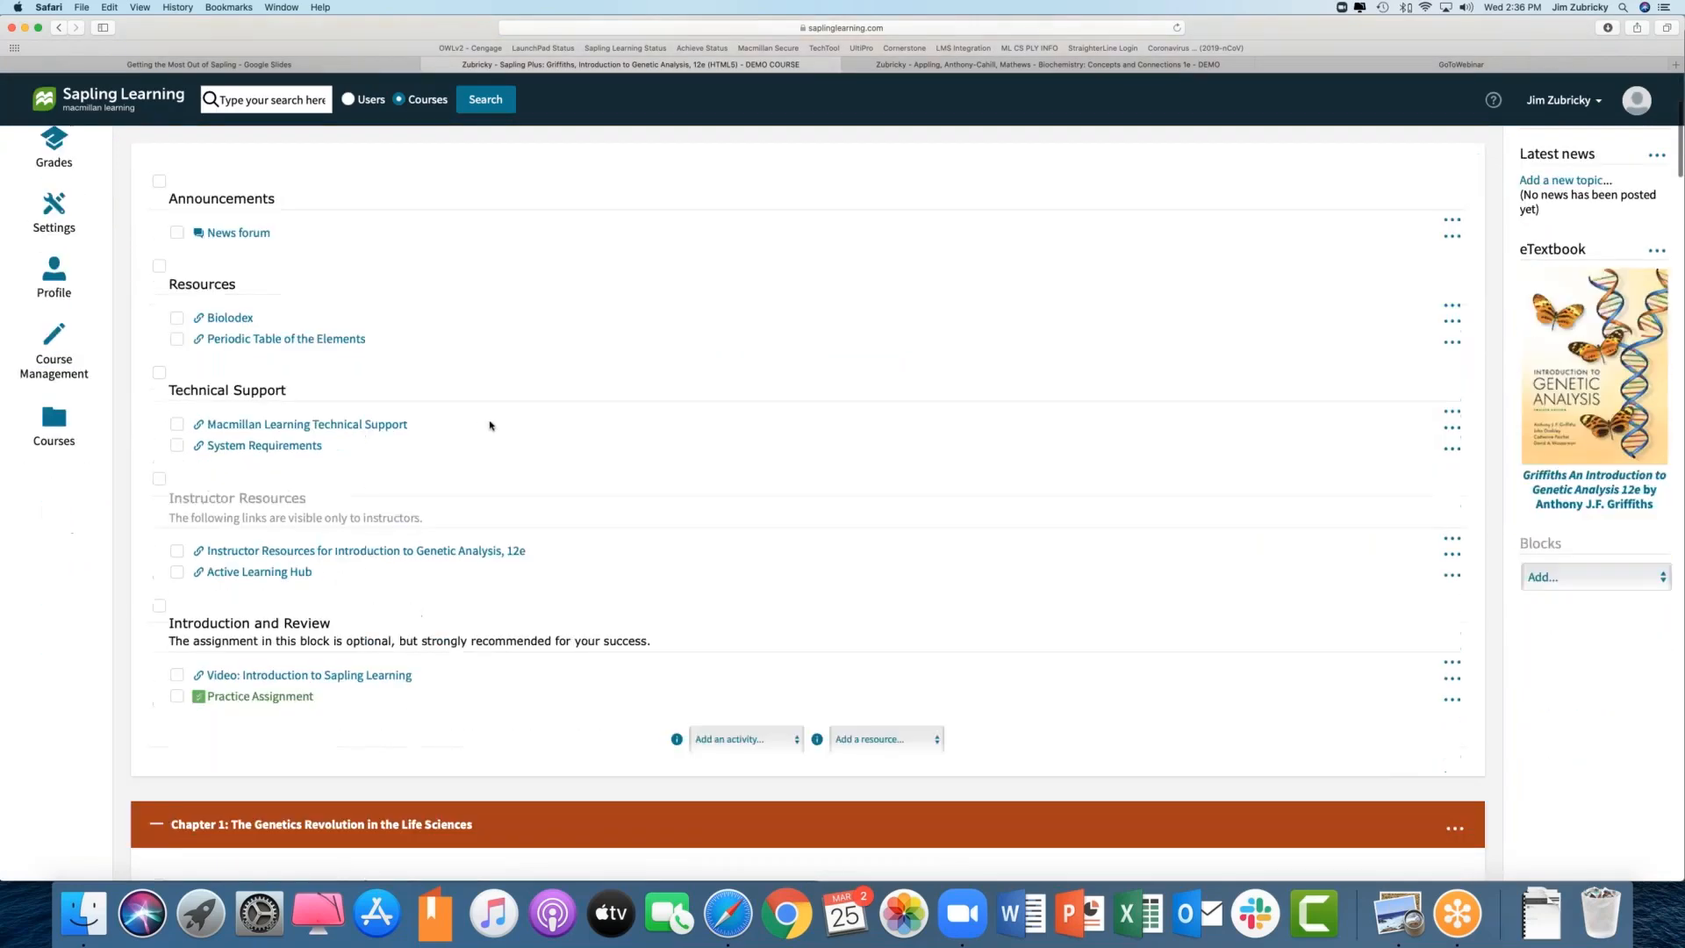
pyautogui.scroll(-5, 490, 426)
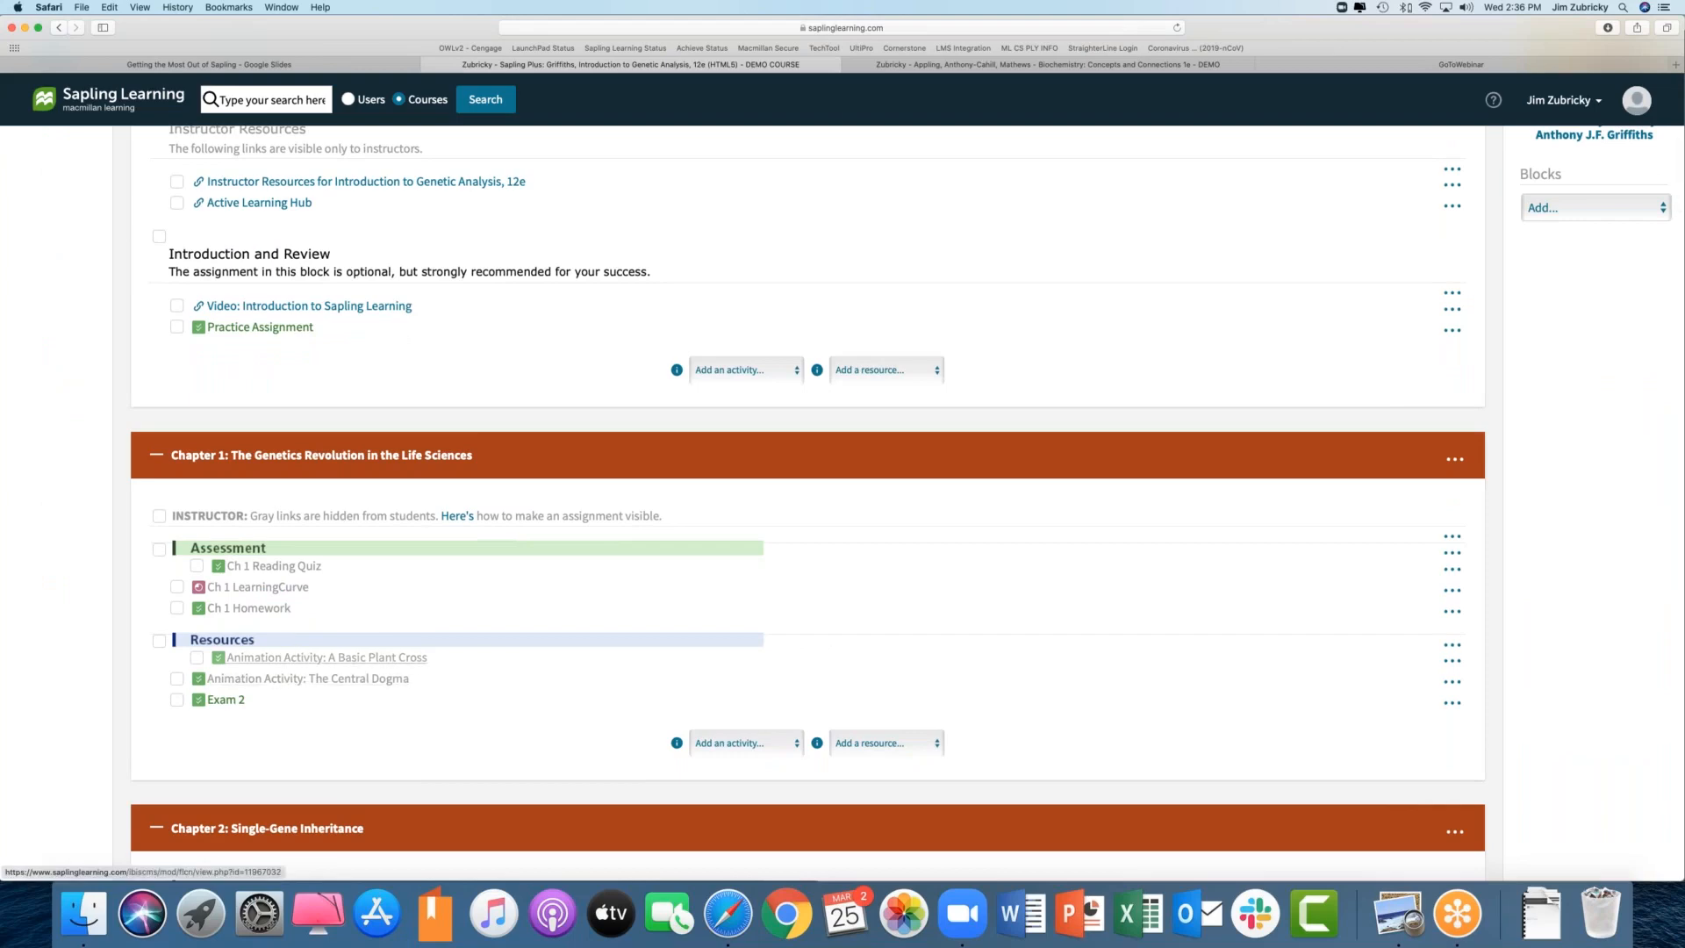
pyautogui.scroll(-3, 297, 685)
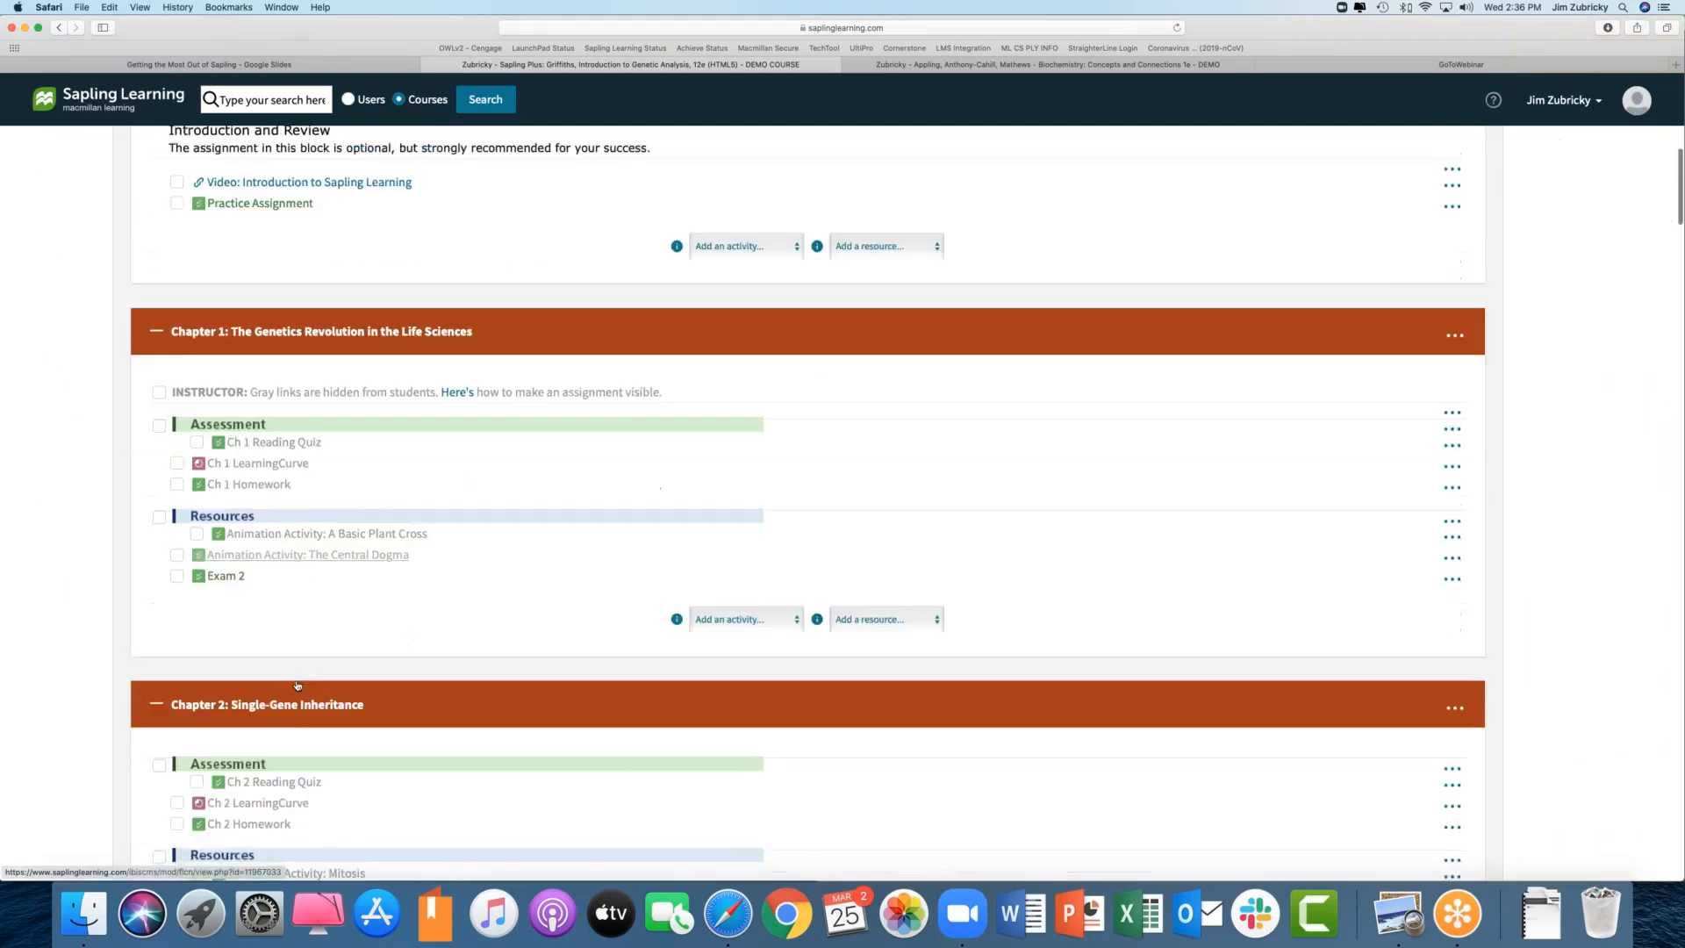
pyautogui.scroll(-3, 297, 685)
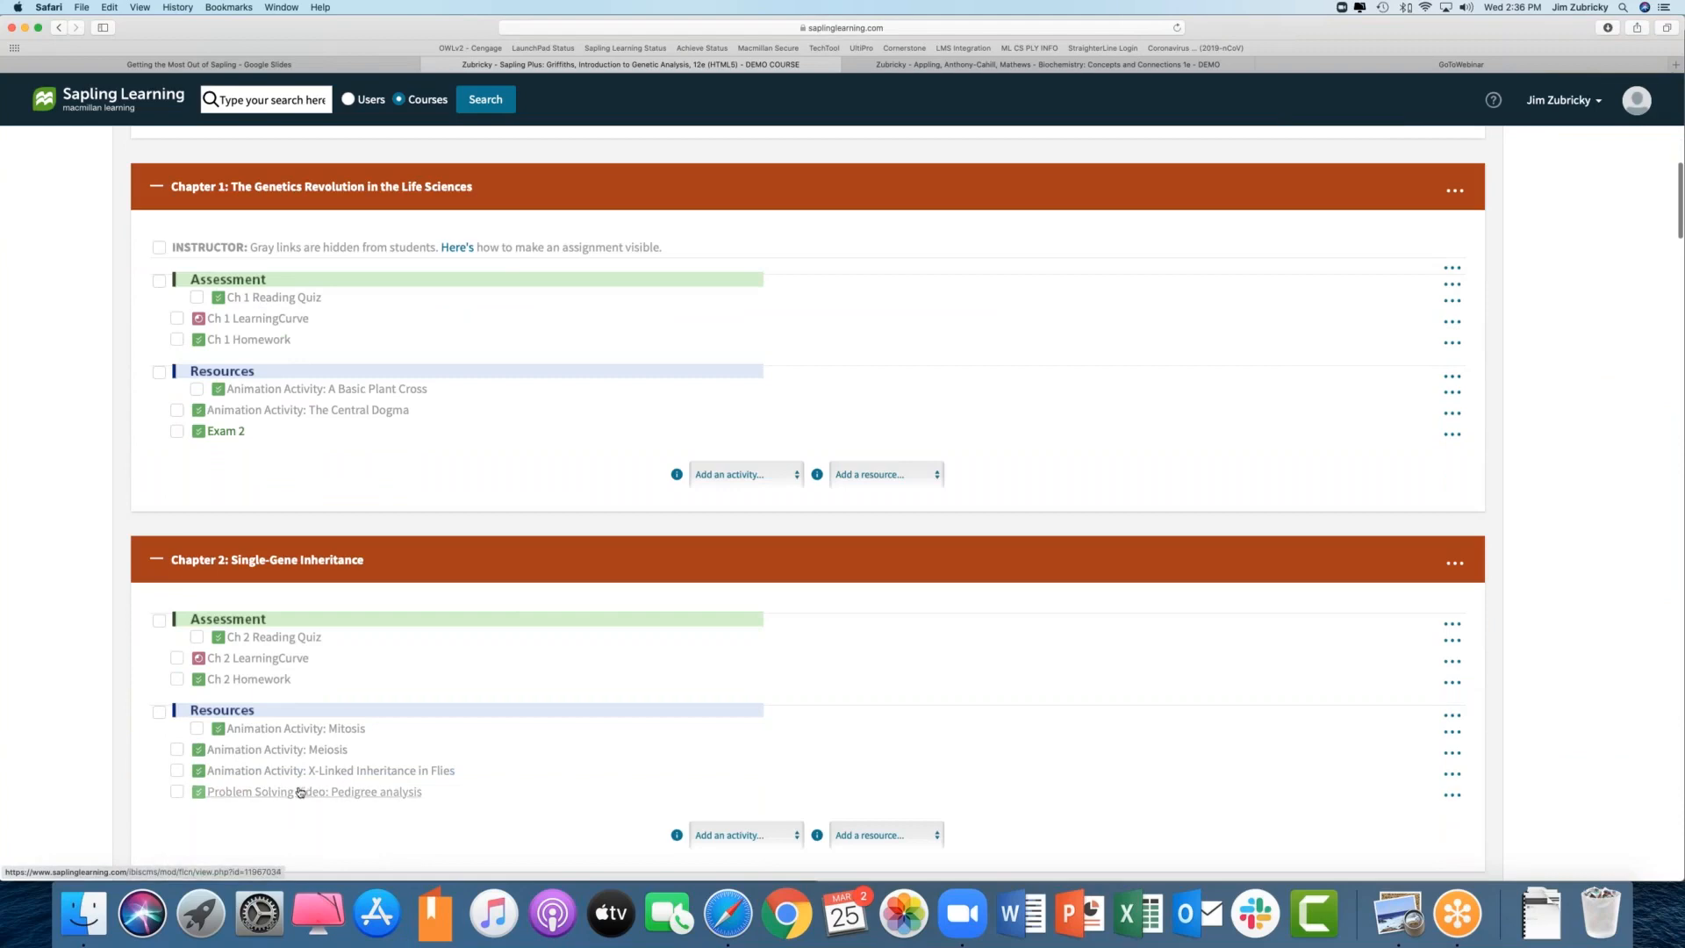
pyautogui.scroll(-5, 299, 793)
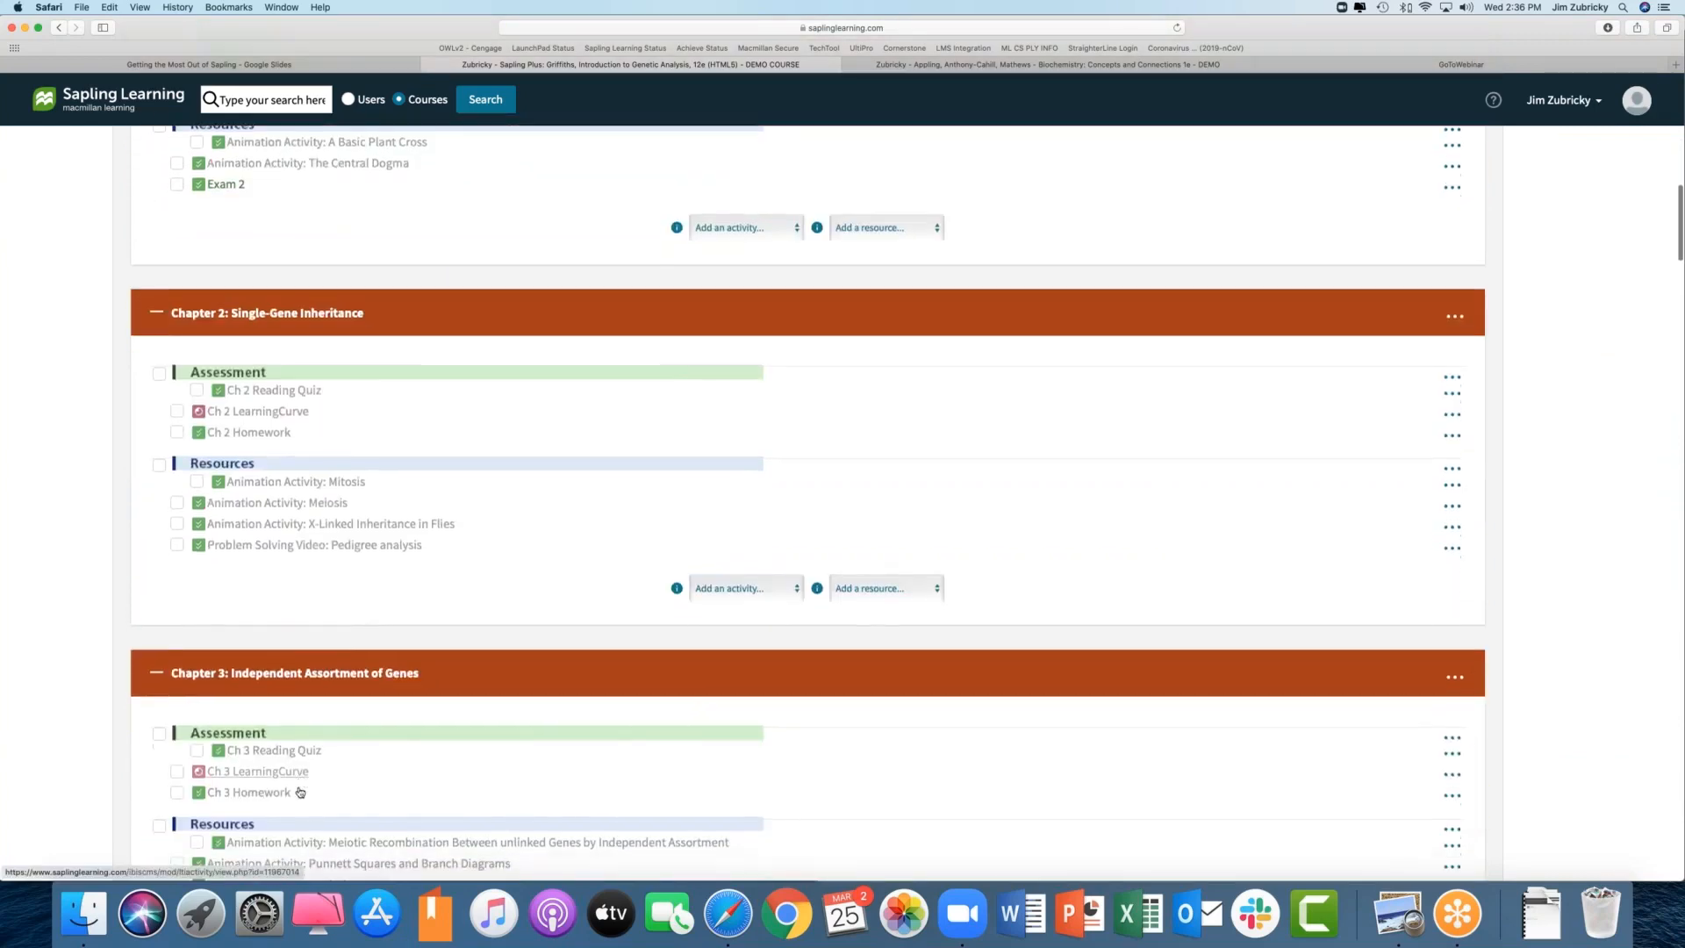
pyautogui.scroll(-3, 299, 793)
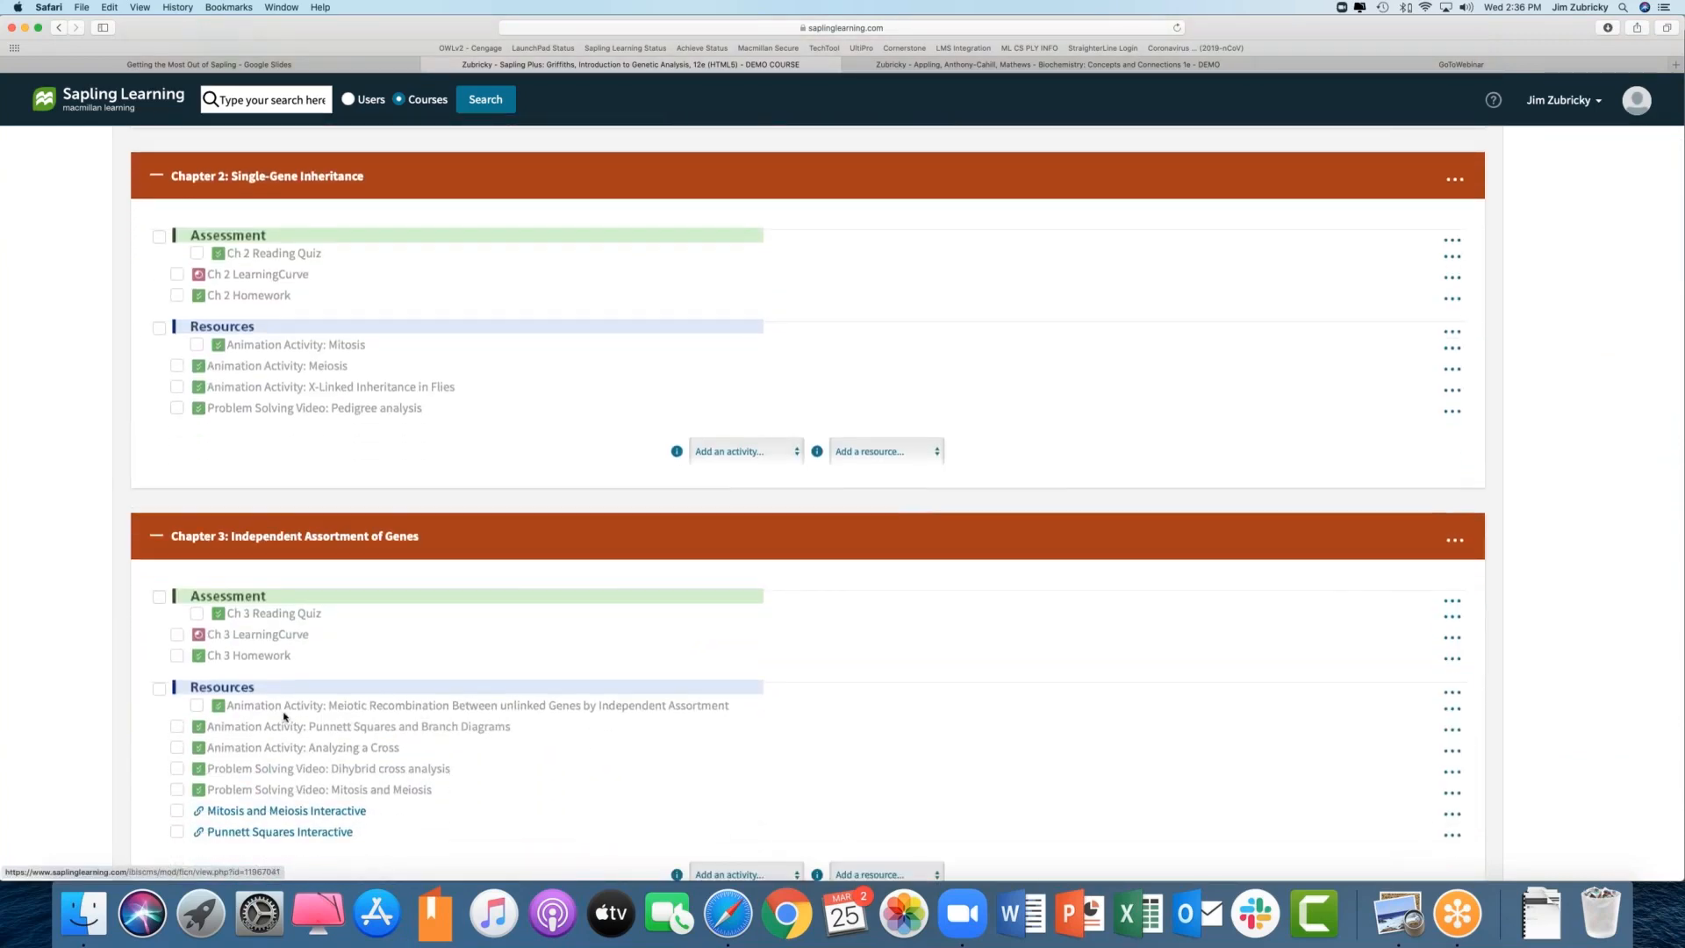
pyautogui.scroll(-3, 286, 752)
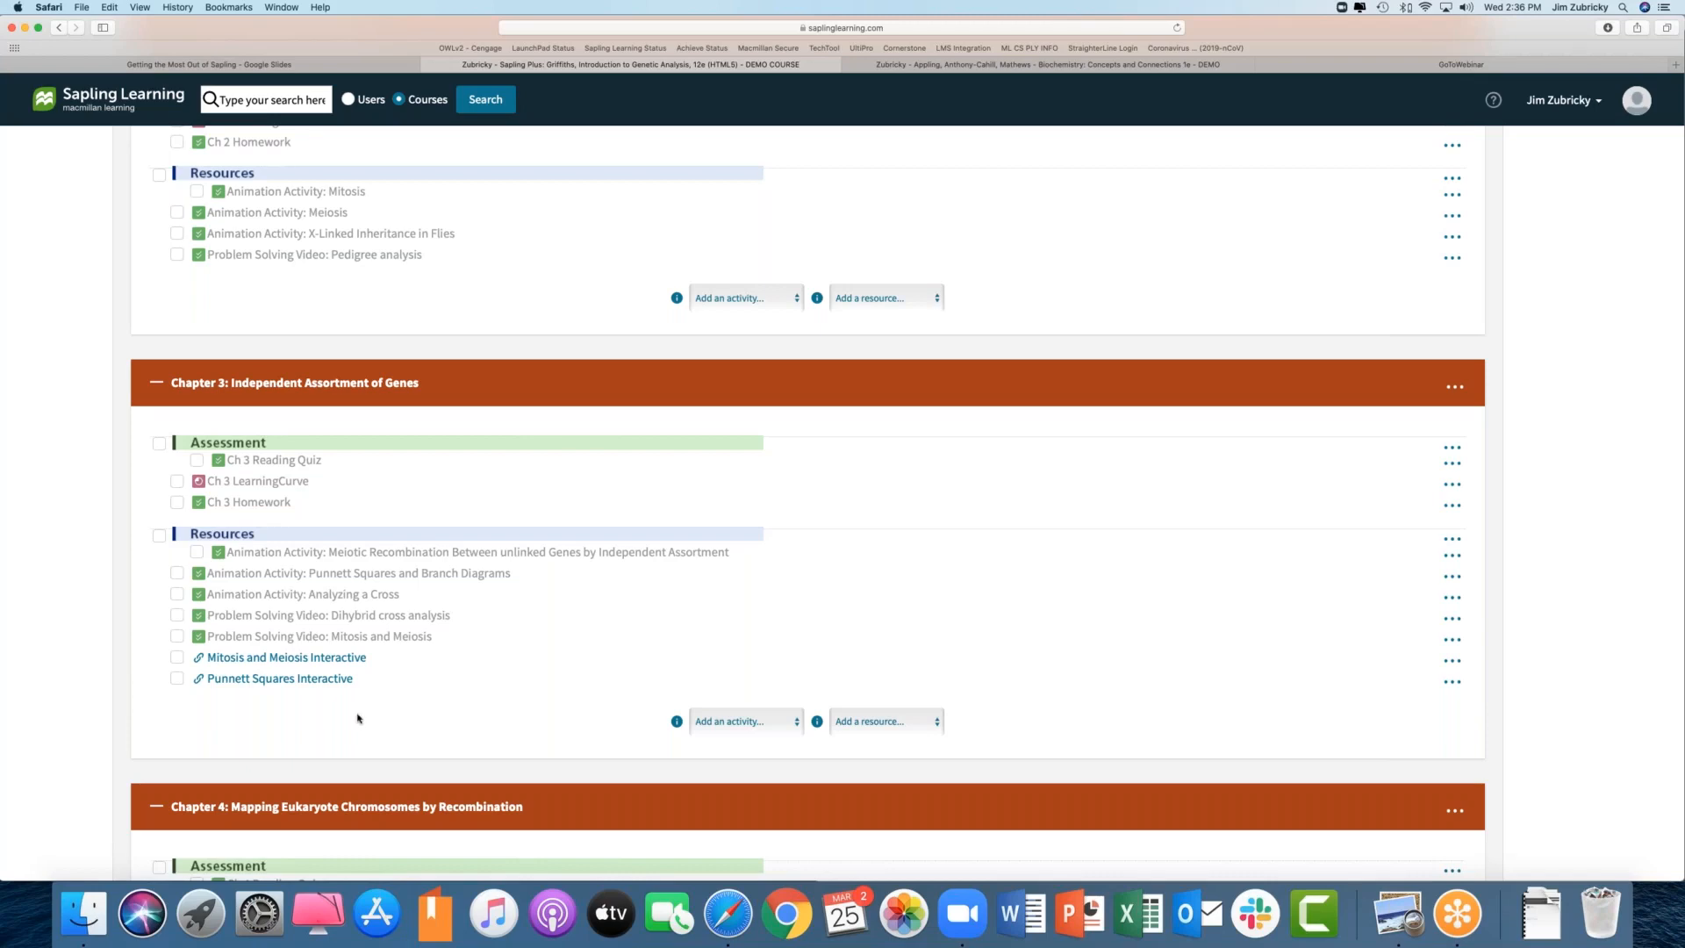
pyautogui.click(319, 67)
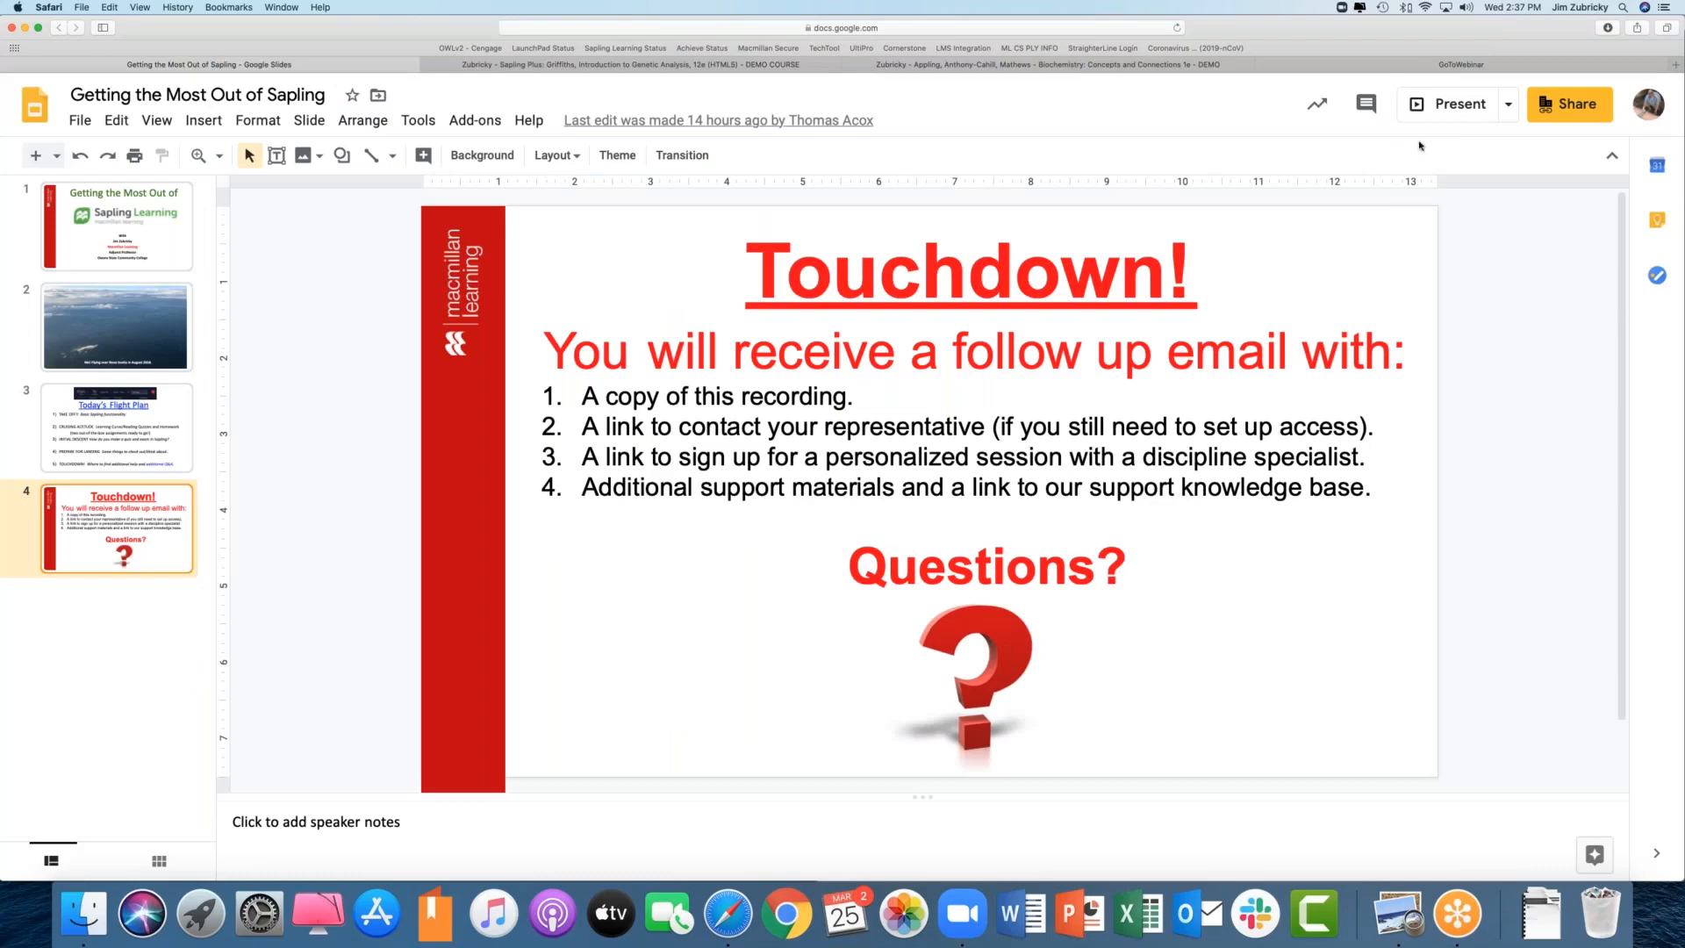